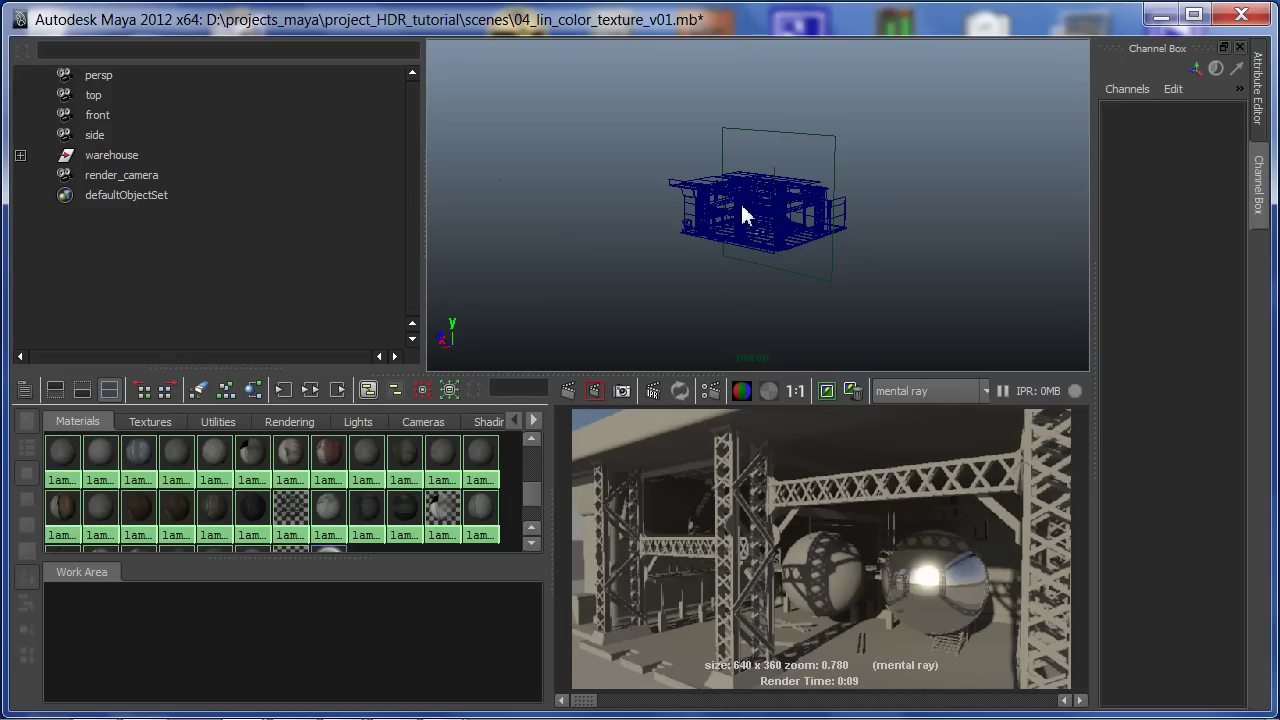
- Examine the warehouse model's exterior and interior in shaded perspective view
alt+drag(699, 241, 712, 257)
key(5)
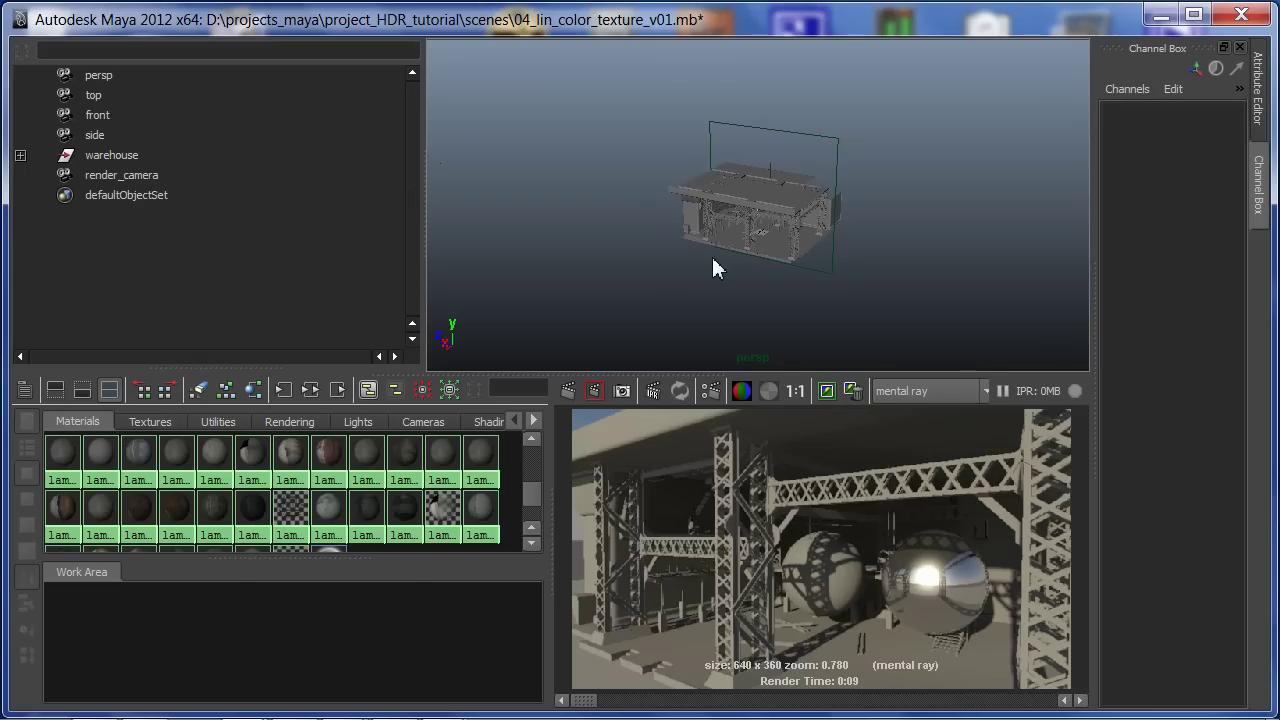
alt+drag(765, 308, 720, 269)
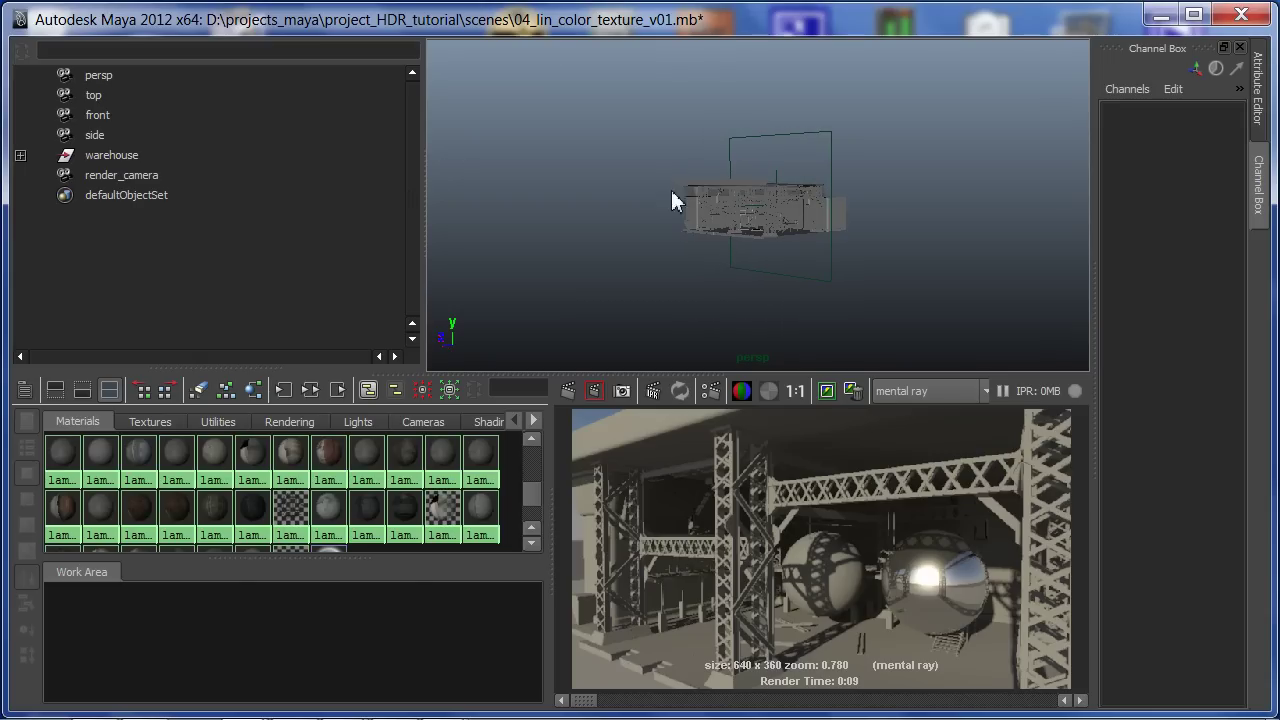
alt+right_drag(660, 165, 1126, 160)
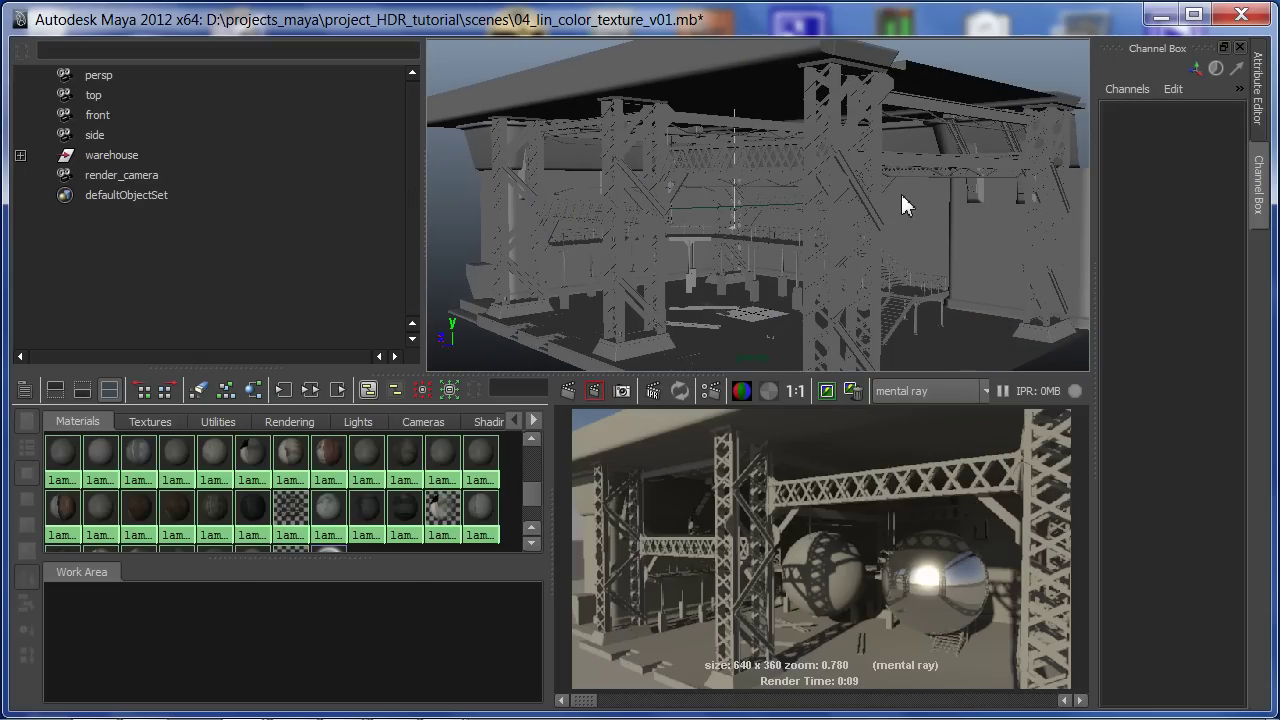
alt+drag(711, 275, 890, 193)
alt+right_drag(888, 183, 816, 290)
scroll(574, 274, up, 2)
alt+drag(820, 282, 725, 222)
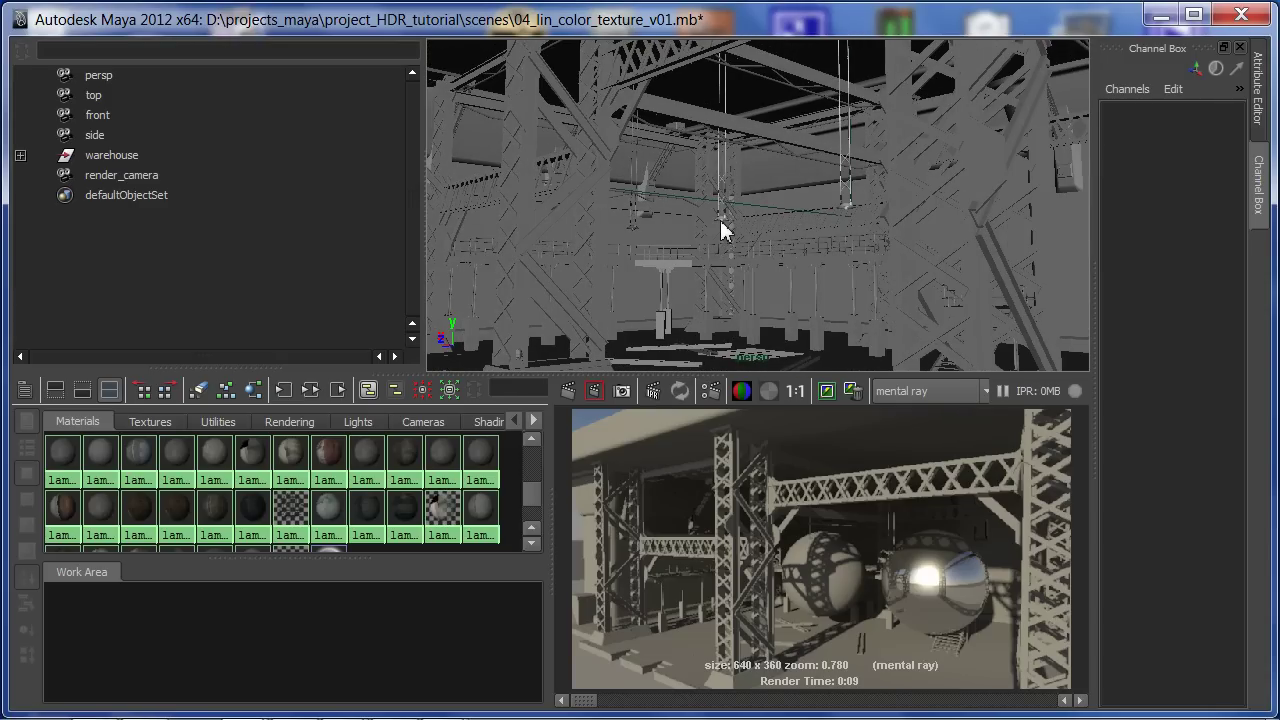
- Show the warehouse in a maximized front orthographic view, framed and displayed in wireframe
key(space)
key(space)
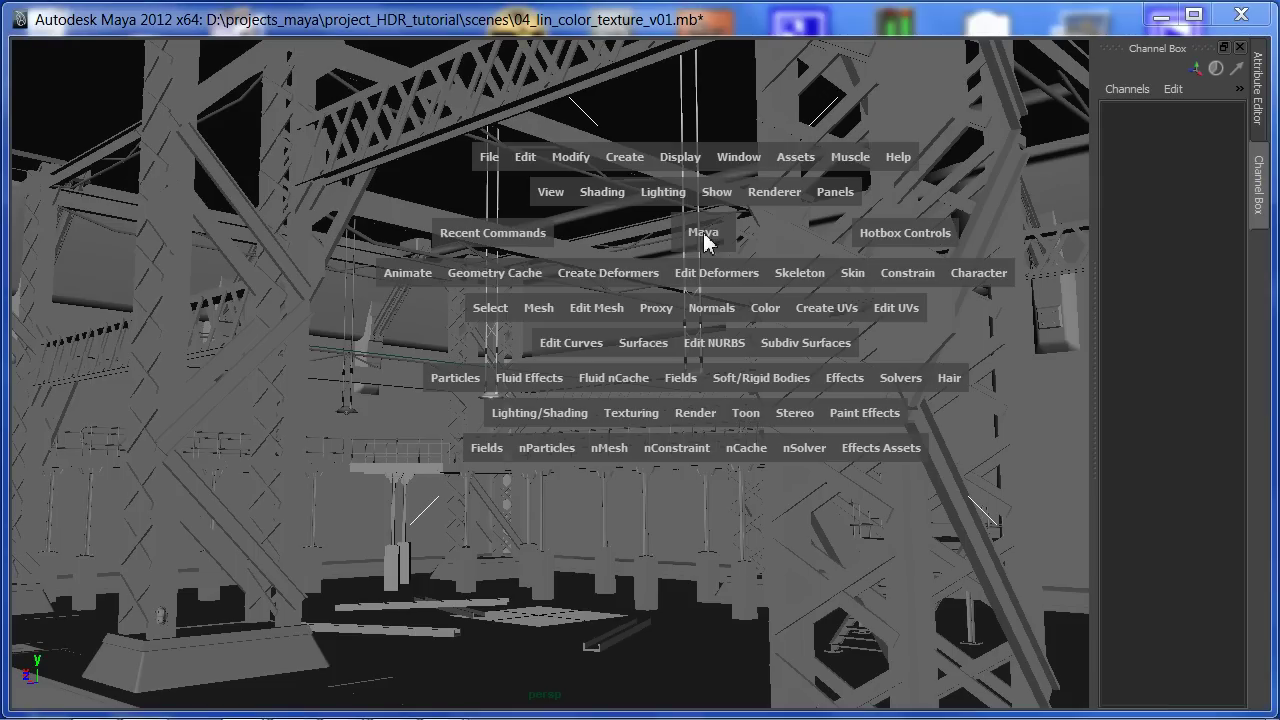
click(830, 194)
mouse_move(866, 240)
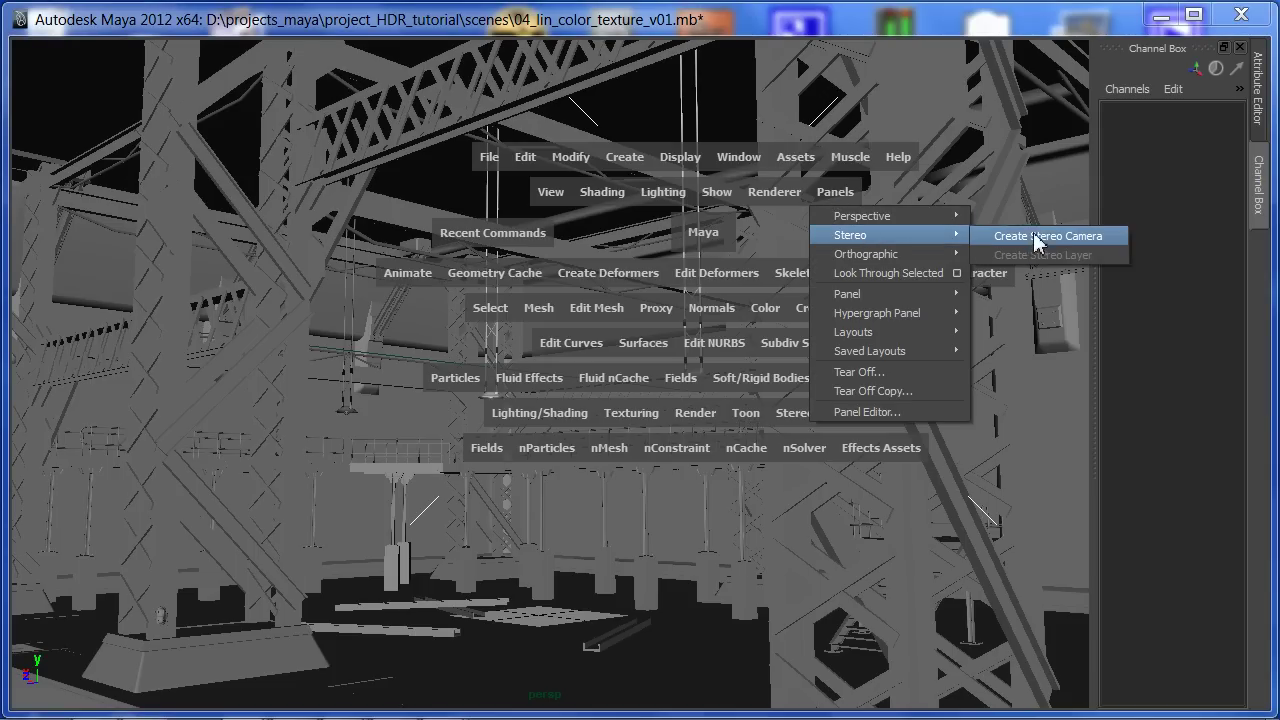
mouse_move(935, 254)
click(991, 252)
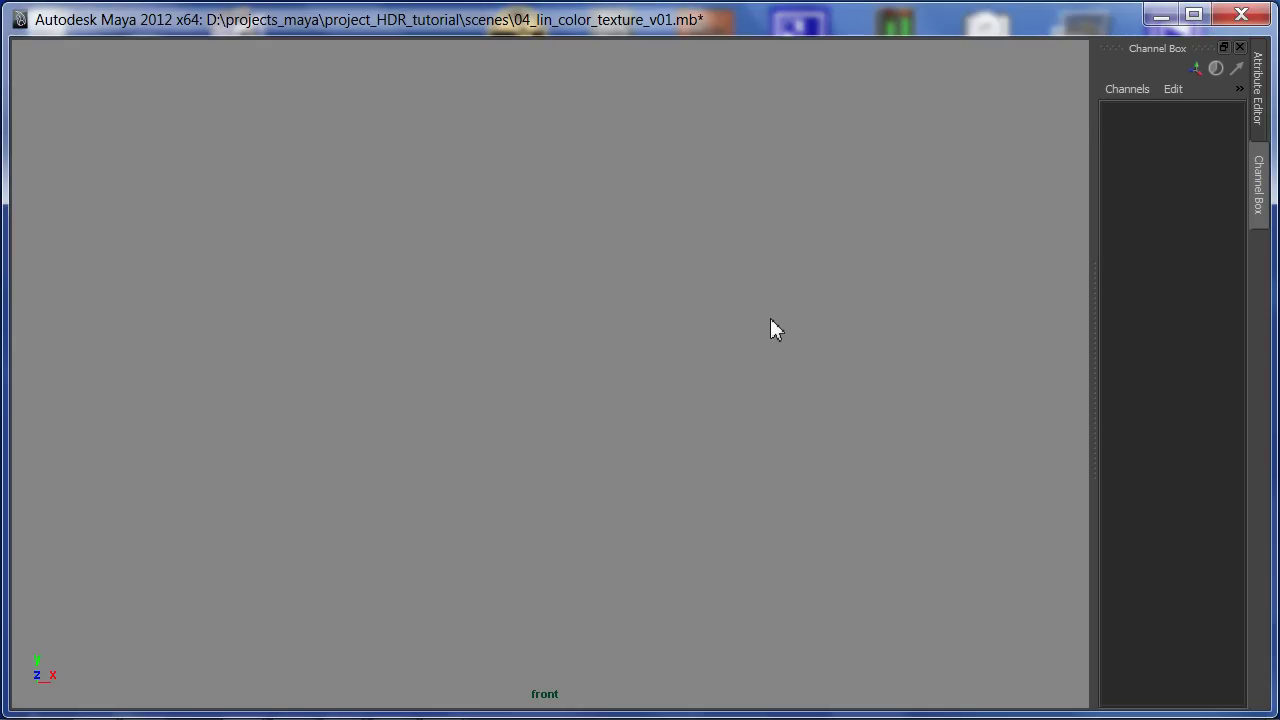
key(f)
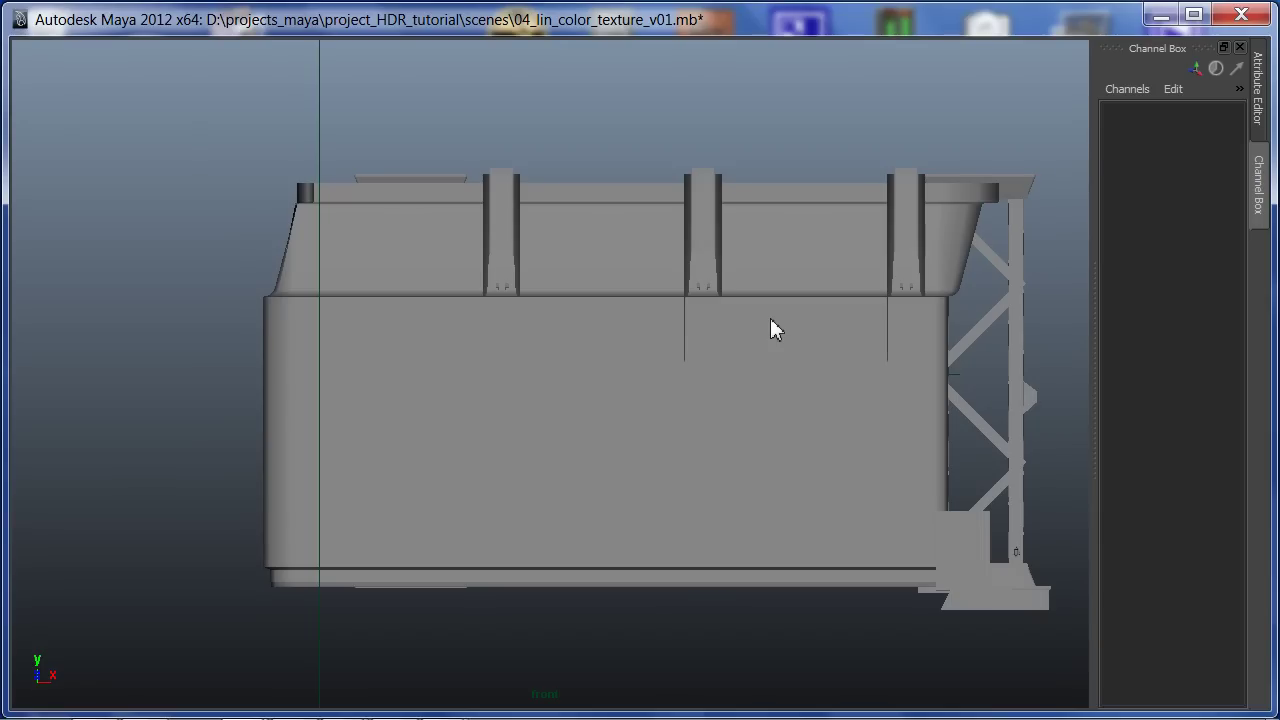
key(4)
- Measure a horizontal distance along the warehouse's floor level and the height from floor to roof with distance dimensions
click(610, 588)
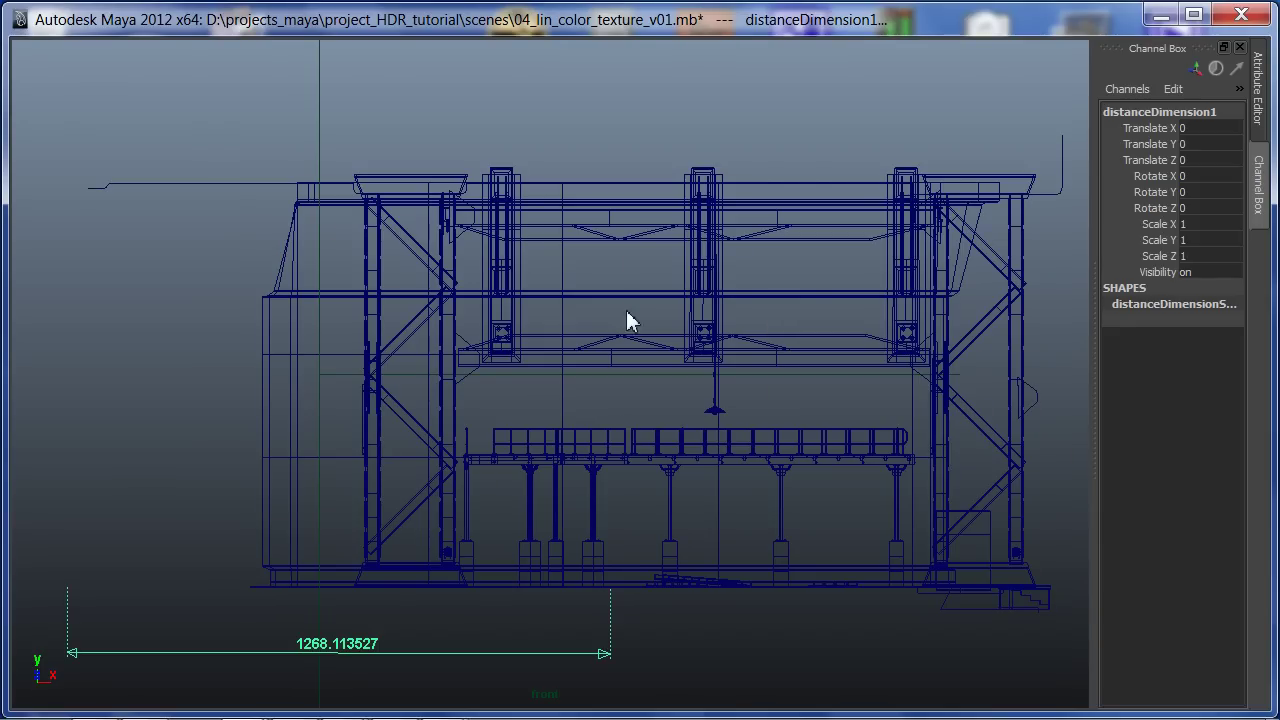
click(649, 588)
click(668, 180)
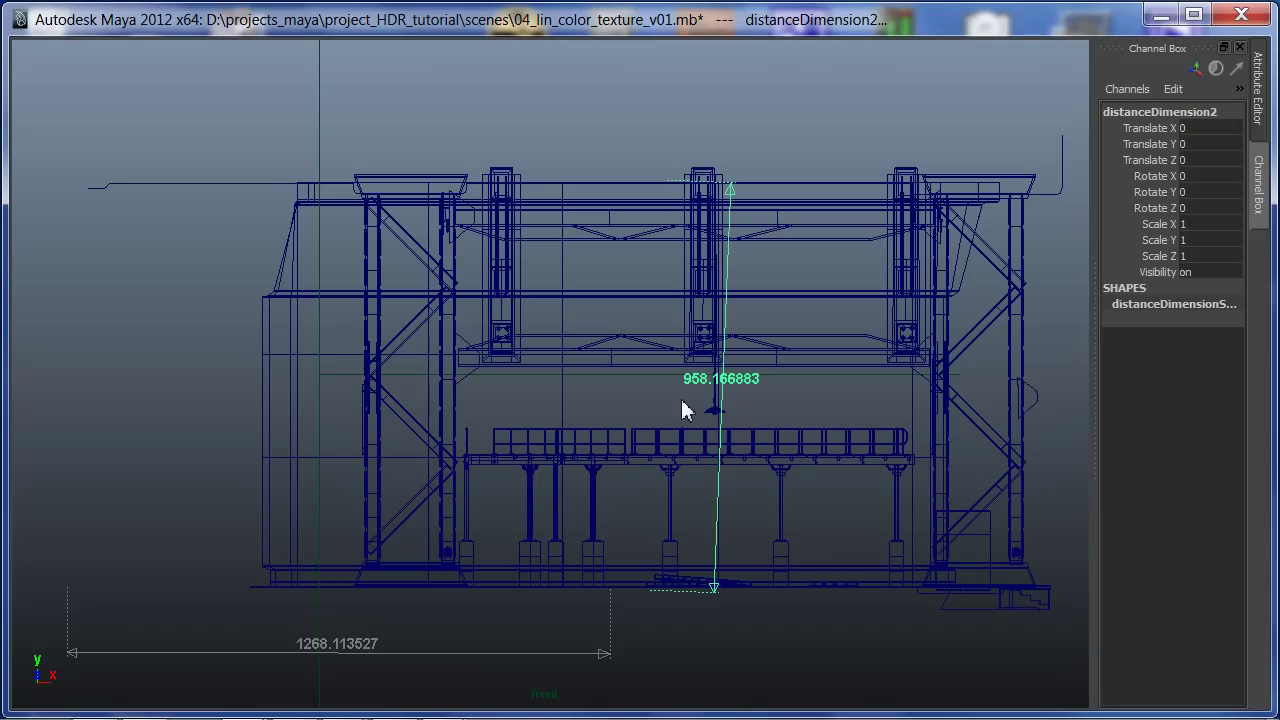
- Restore the multi-pane layout and delete both distance dimensions together with their four locators
key(space)
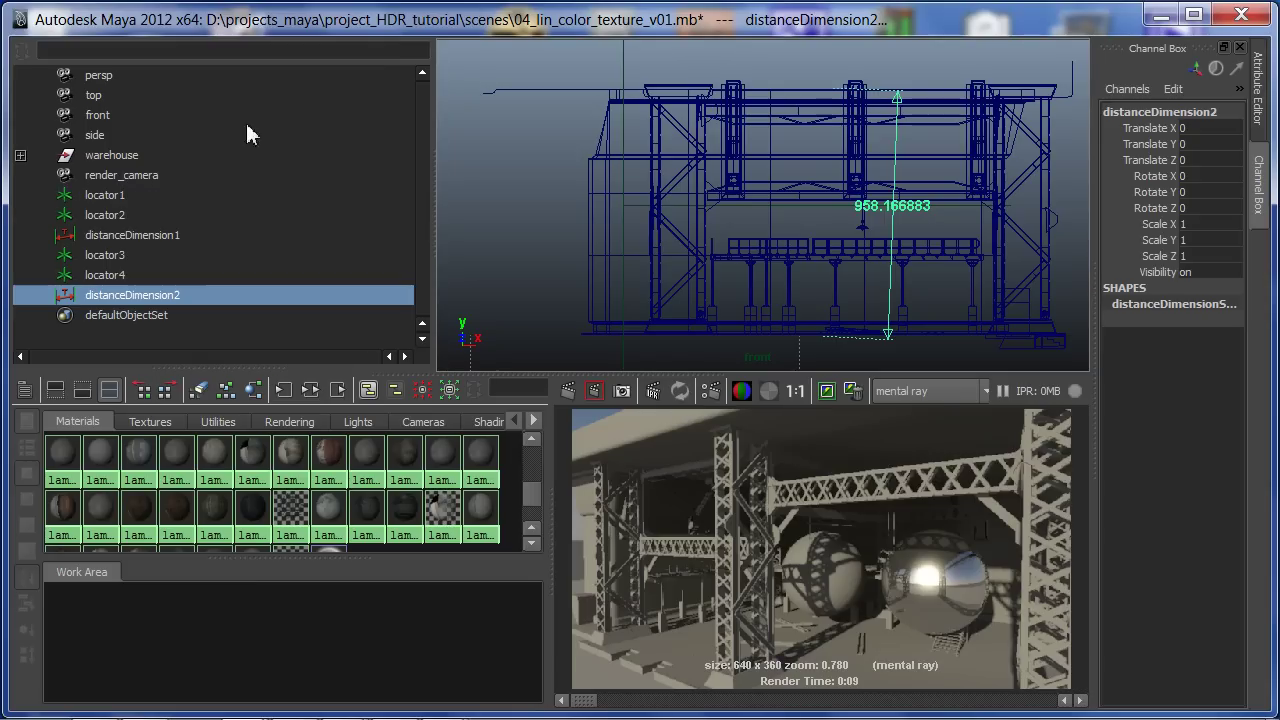
drag(137, 194, 127, 290)
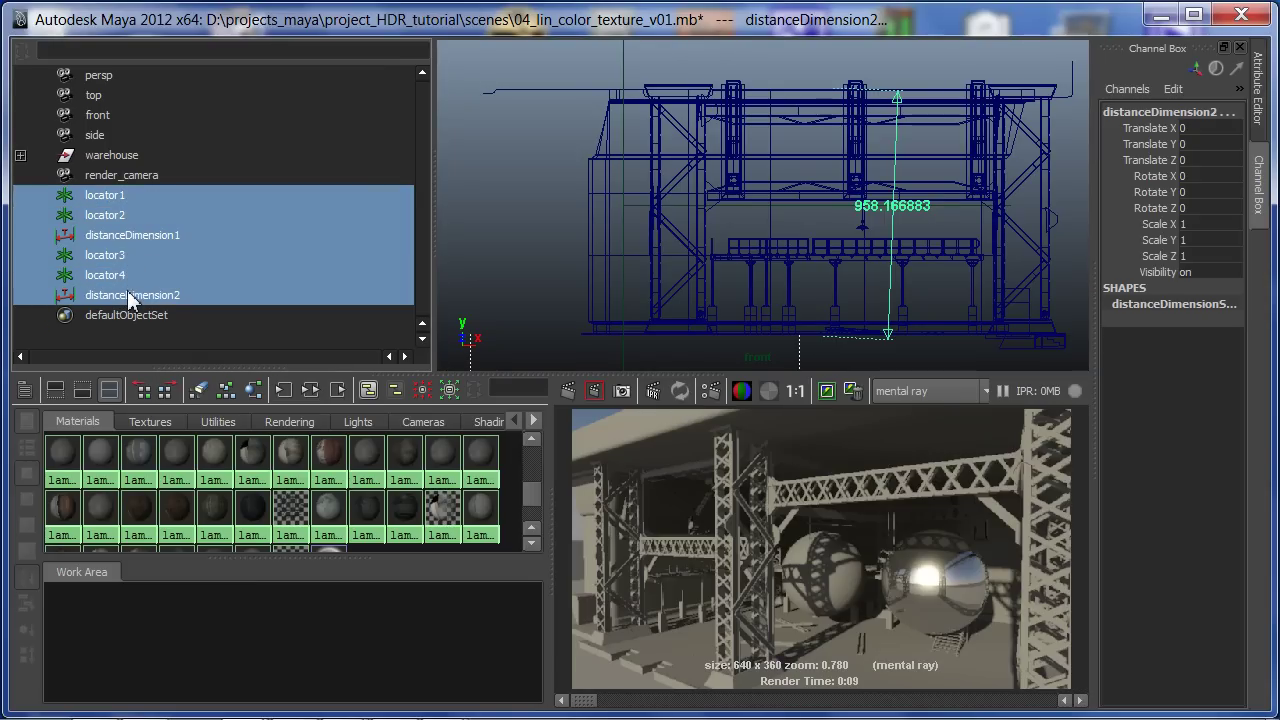
key(Delete)
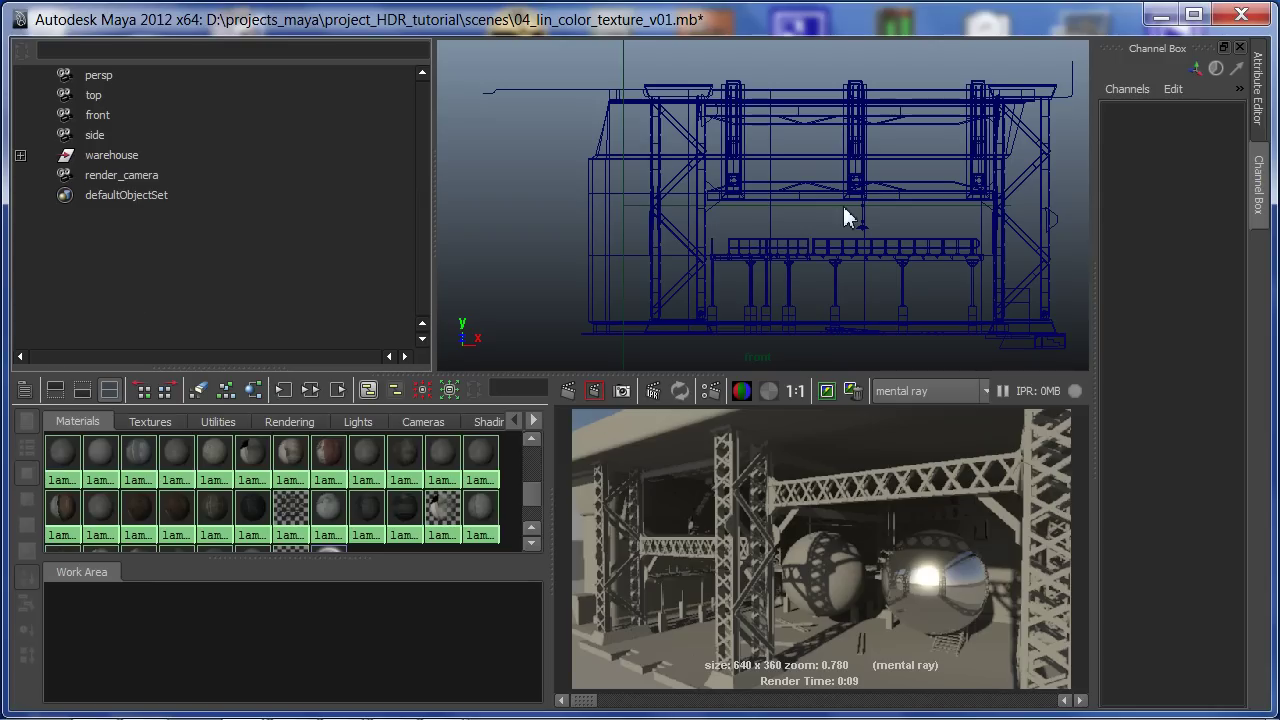
- Look through render_camera in the viewport
key(space)
click(838, 172)
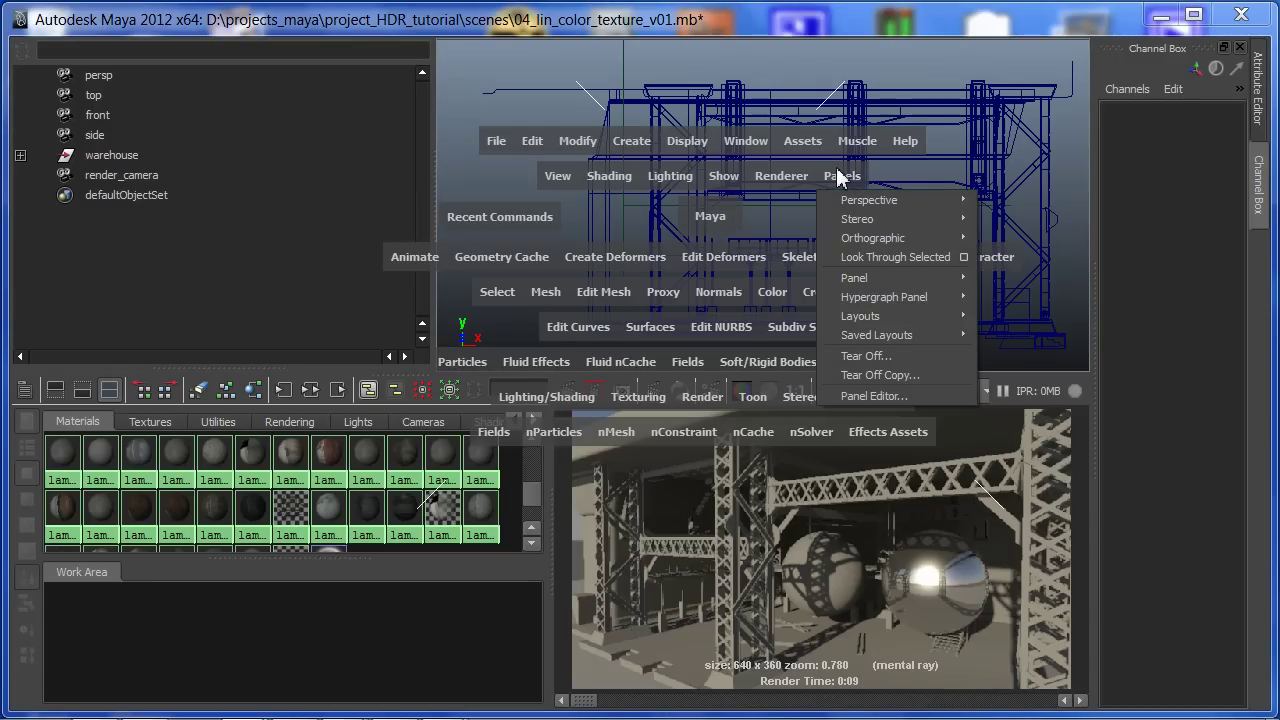
mouse_move(878, 199)
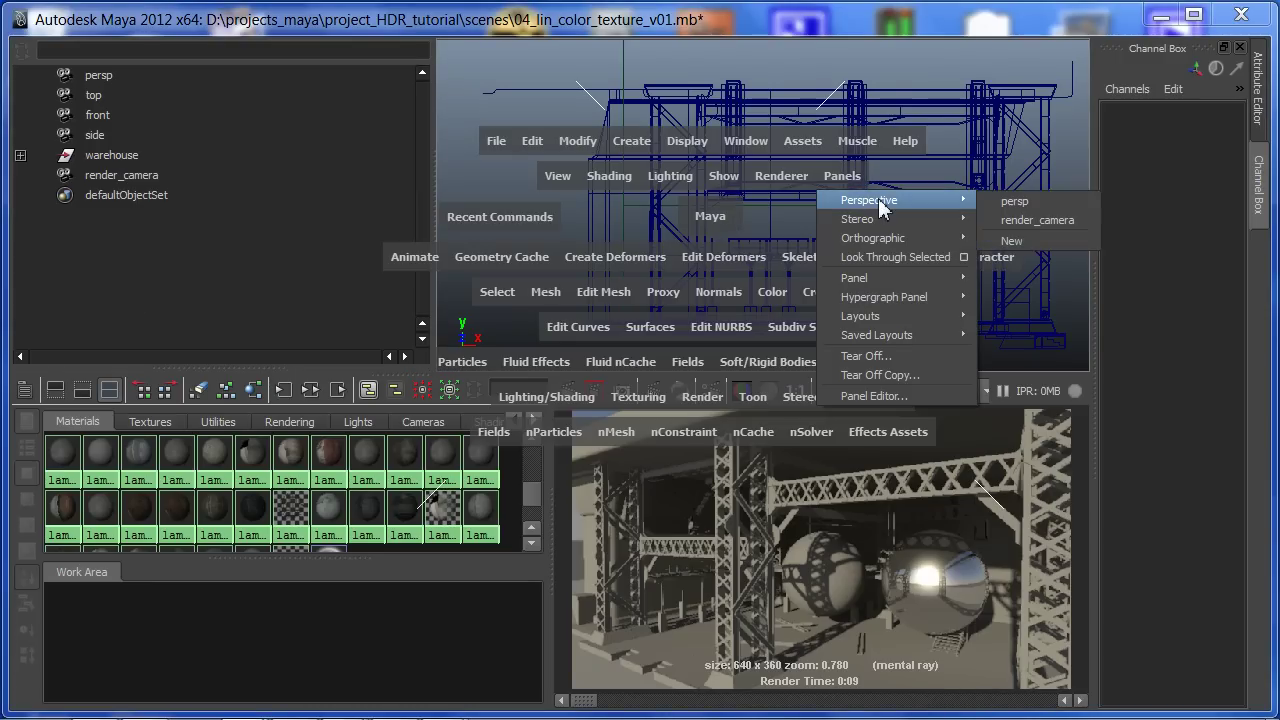
click(1040, 219)
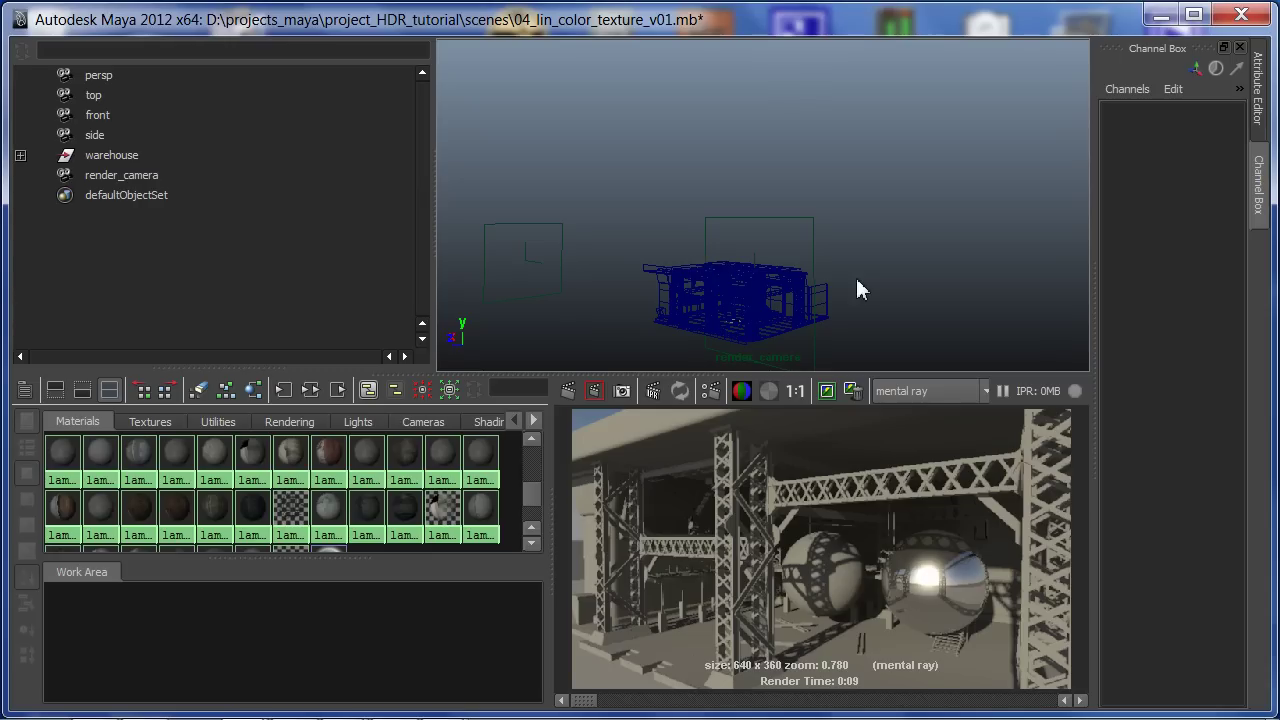
- Position render_camera at the warehouse's open side, framing the lattice columns, girder and staircase, with shaded display on
alt+drag(777, 317, 803, 208)
alt+right_drag(749, 243, 1068, 238)
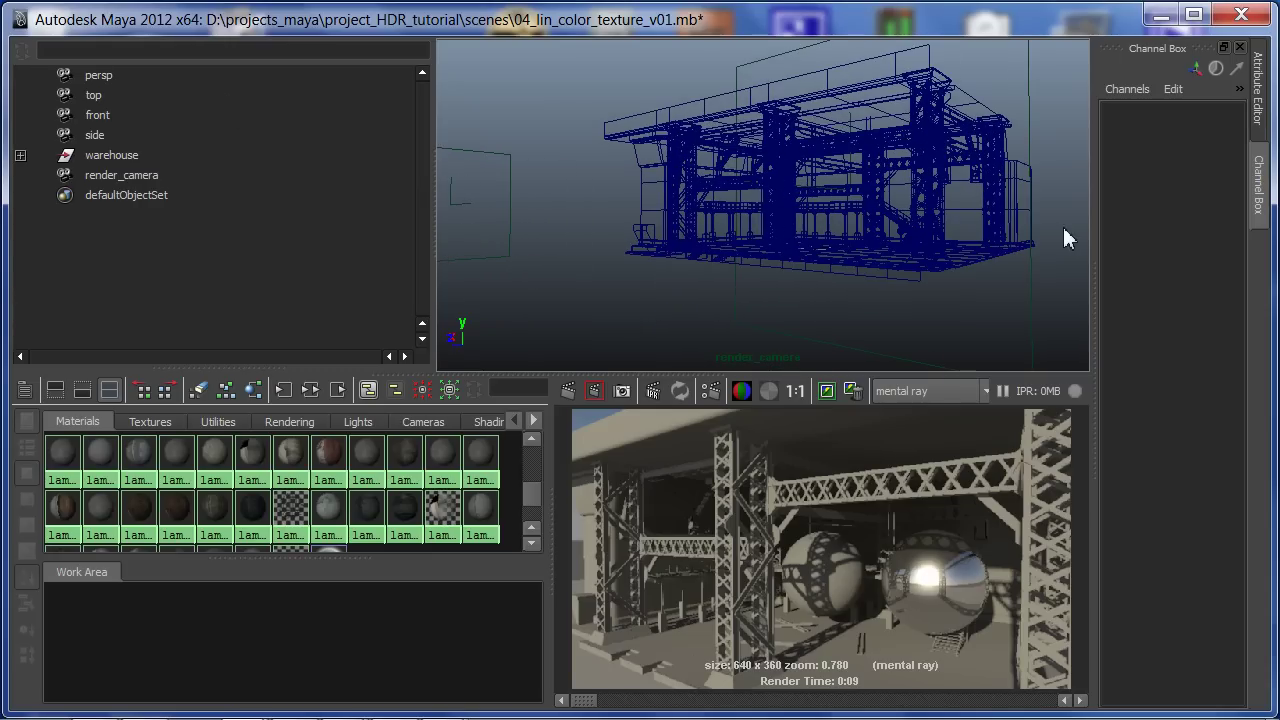
alt+drag(1010, 194, 874, 214)
key(5)
mouse_move(770, 240)
alt+right_down()
mouse_move(837, 243)
mouse_move(940, 211)
mouse_move(954, 223)
mouse_move(937, 180)
alt+right_up()
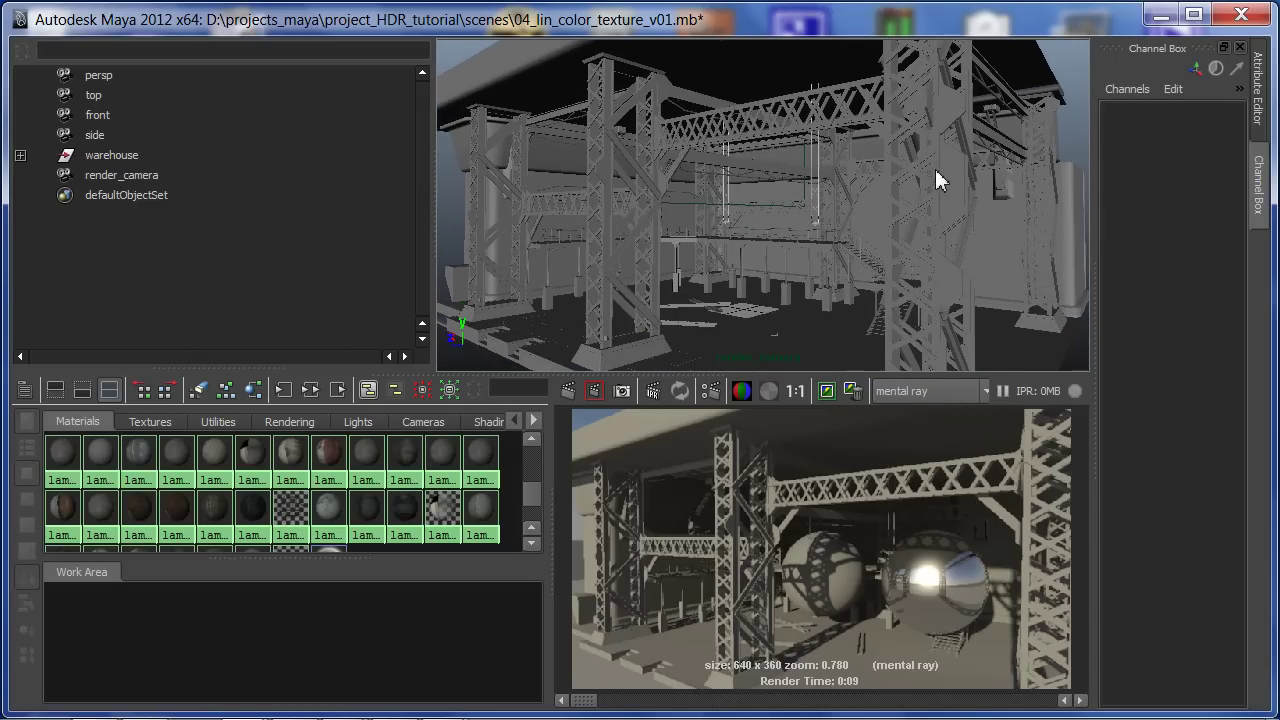
alt+right_drag(866, 206, 930, 214)
mouse_move(931, 215)
alt+mouse_down()
mouse_move(948, 214)
mouse_move(918, 213)
alt+mouse_up()
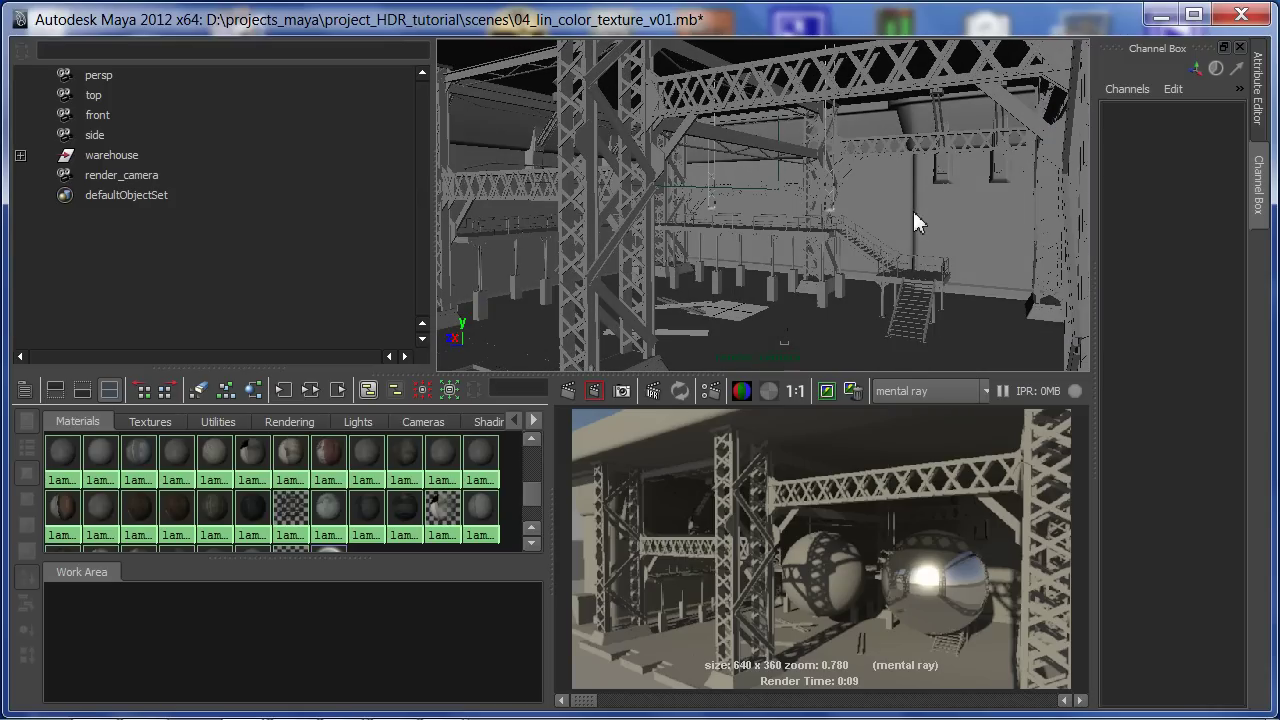
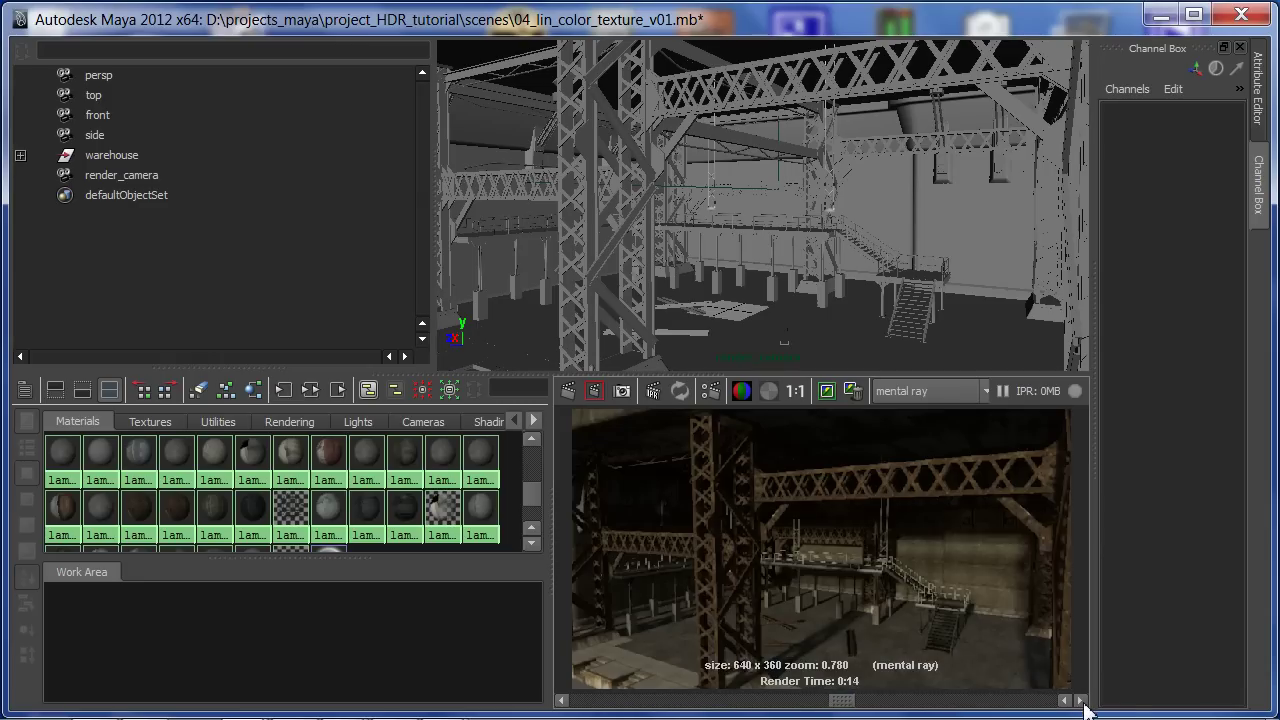
- Browse to the end of the stored renders and remove them from the render view
click(1082, 700)
click(1082, 700)
click(1082, 700)
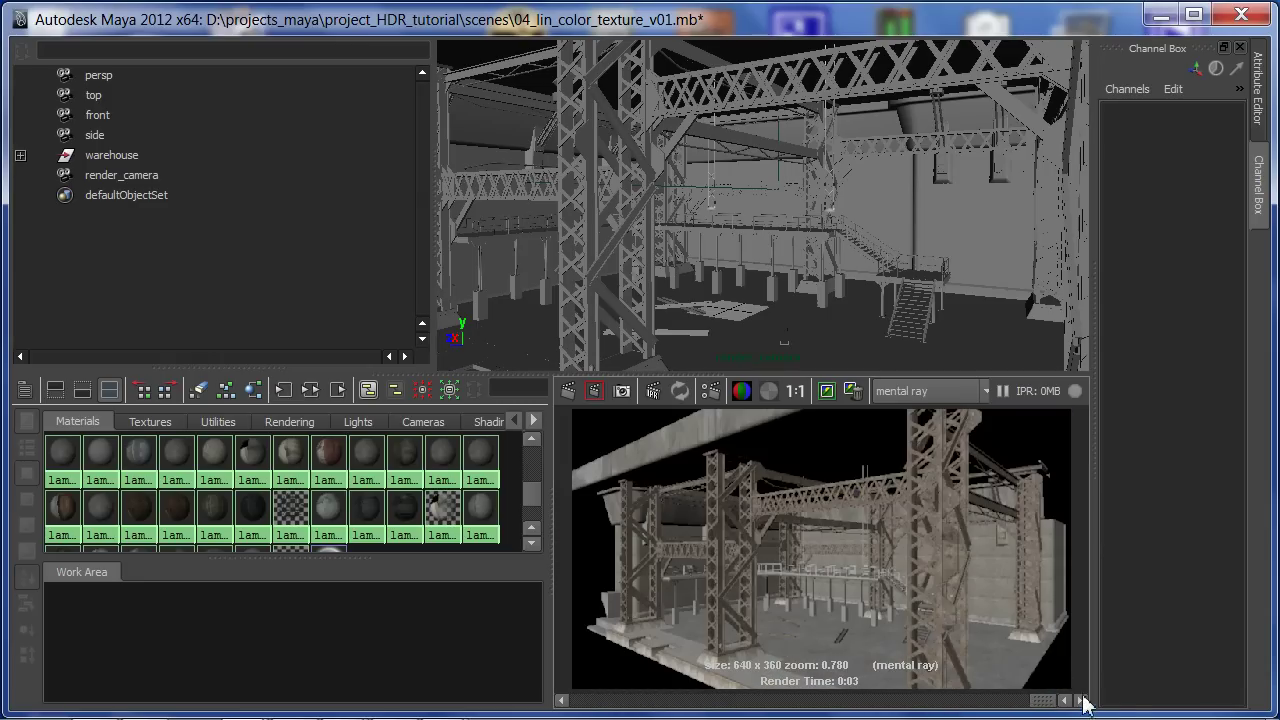
click(858, 390)
click(858, 390)
click(858, 390)
click(858, 390)
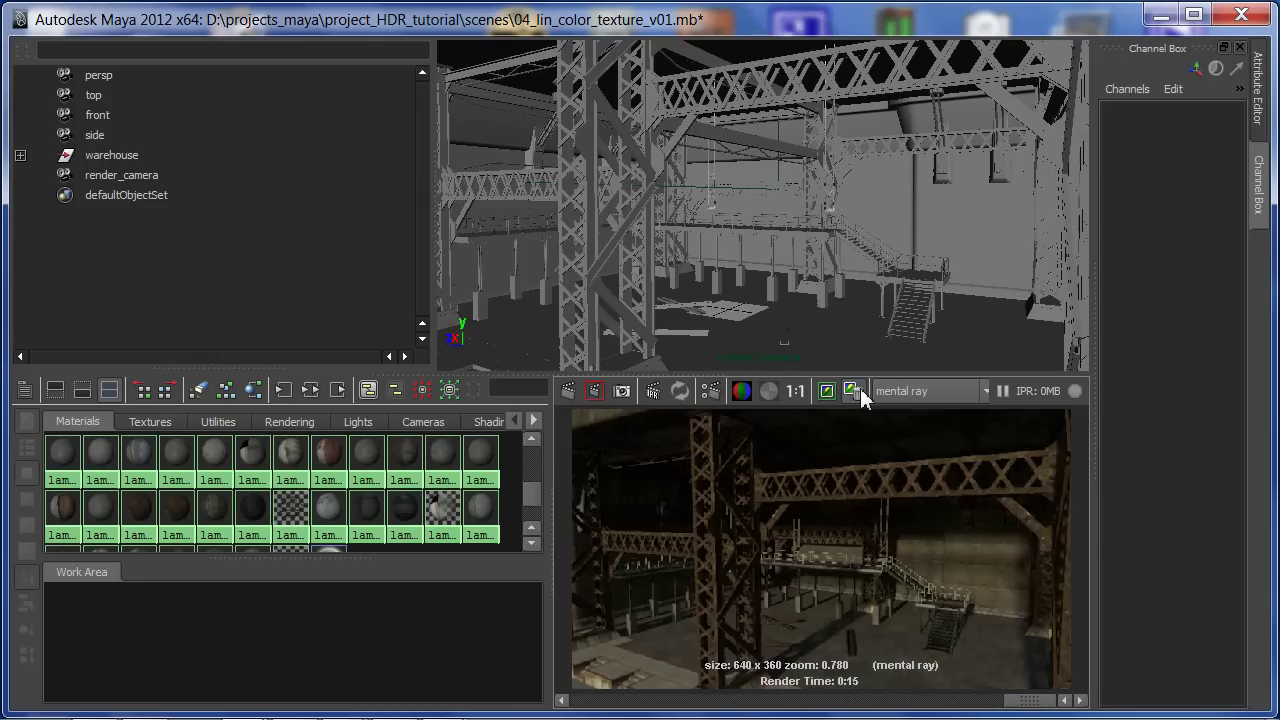
click(858, 390)
click(858, 390)
click(858, 390)
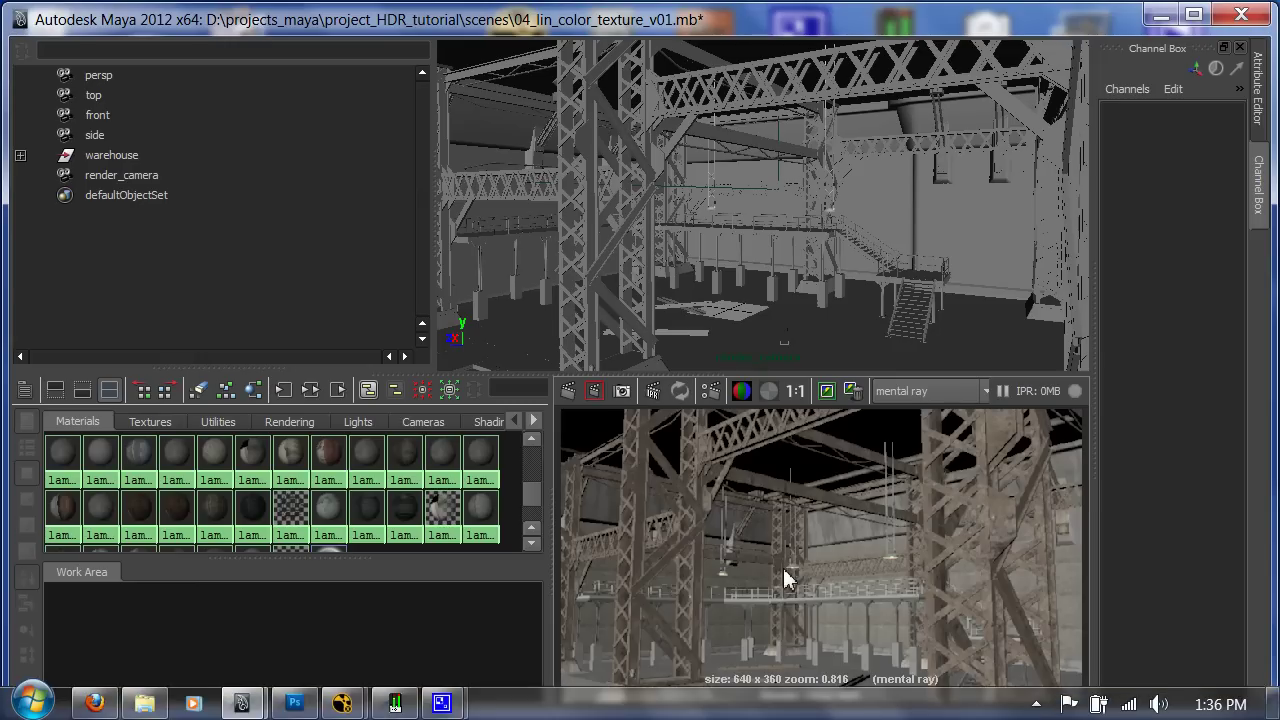
- Create a Physical Sun and Sky environment in the mental ray render settings and keep the existing render for comparison
key(space)
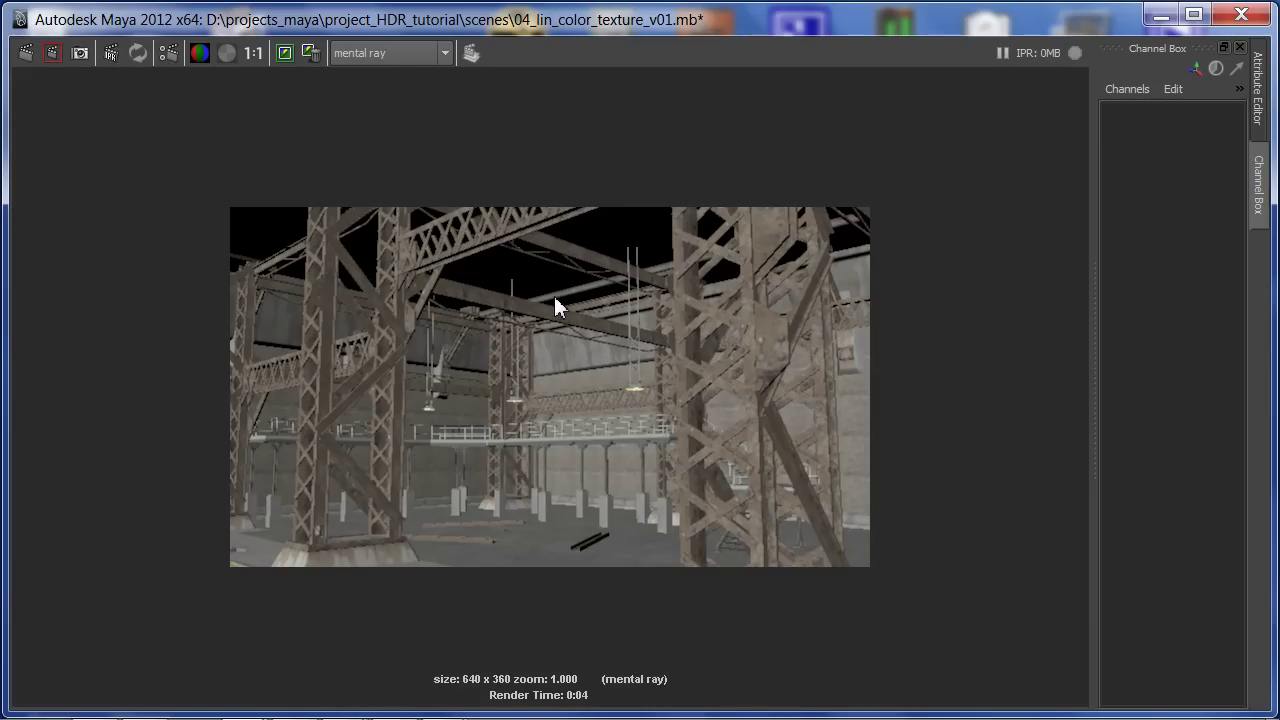
click(168, 52)
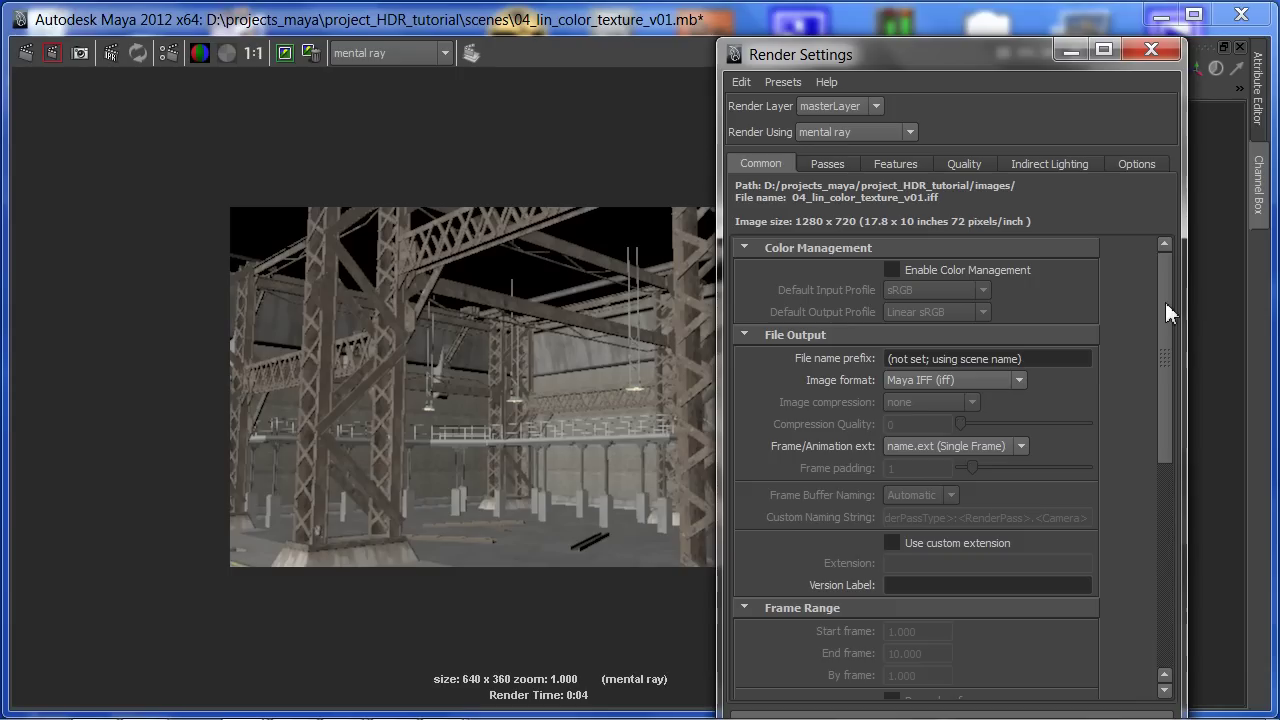
scroll(1166, 312, down, 5)
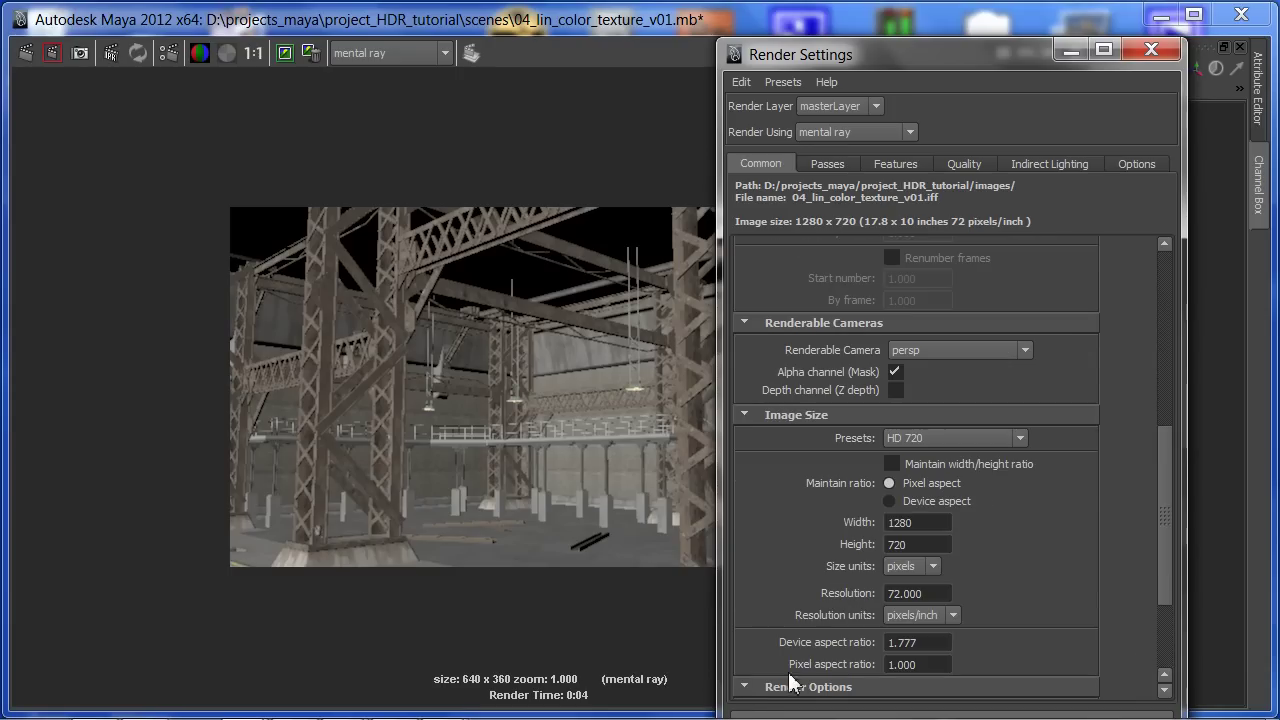
scroll(1166, 491, down, 3)
click(990, 560)
drag(1165, 600, 1195, 270)
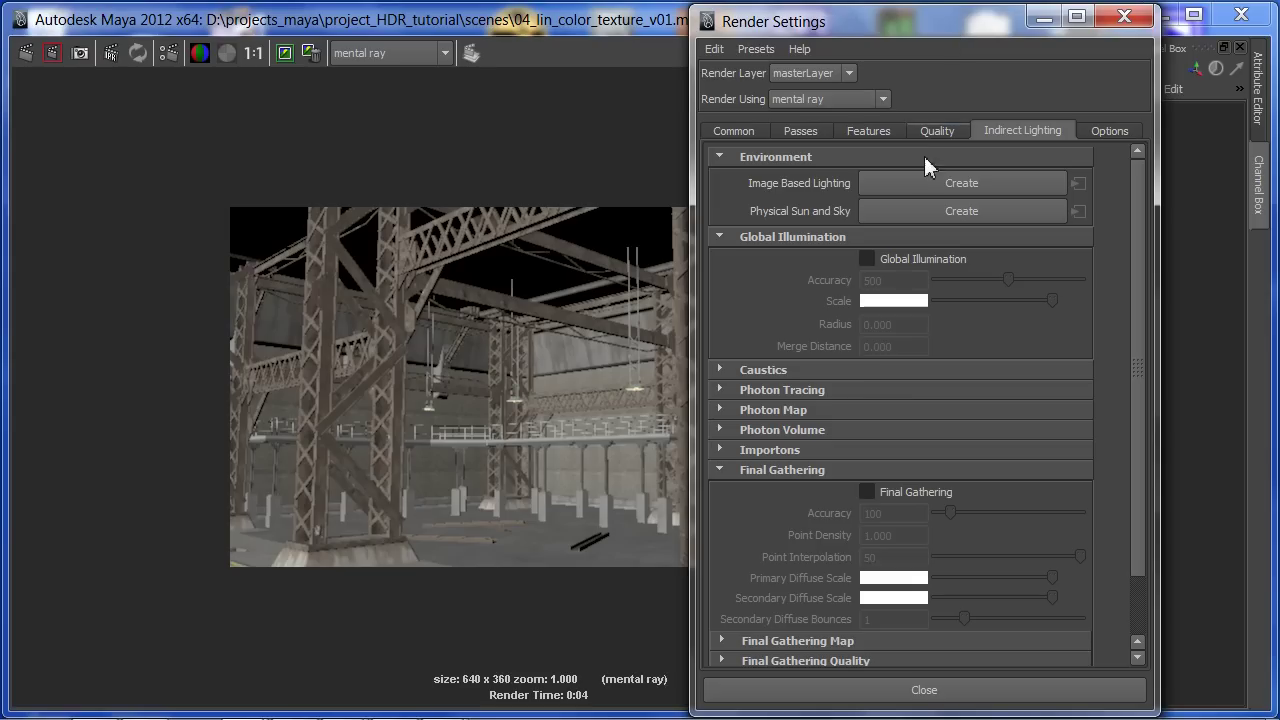
click(873, 210)
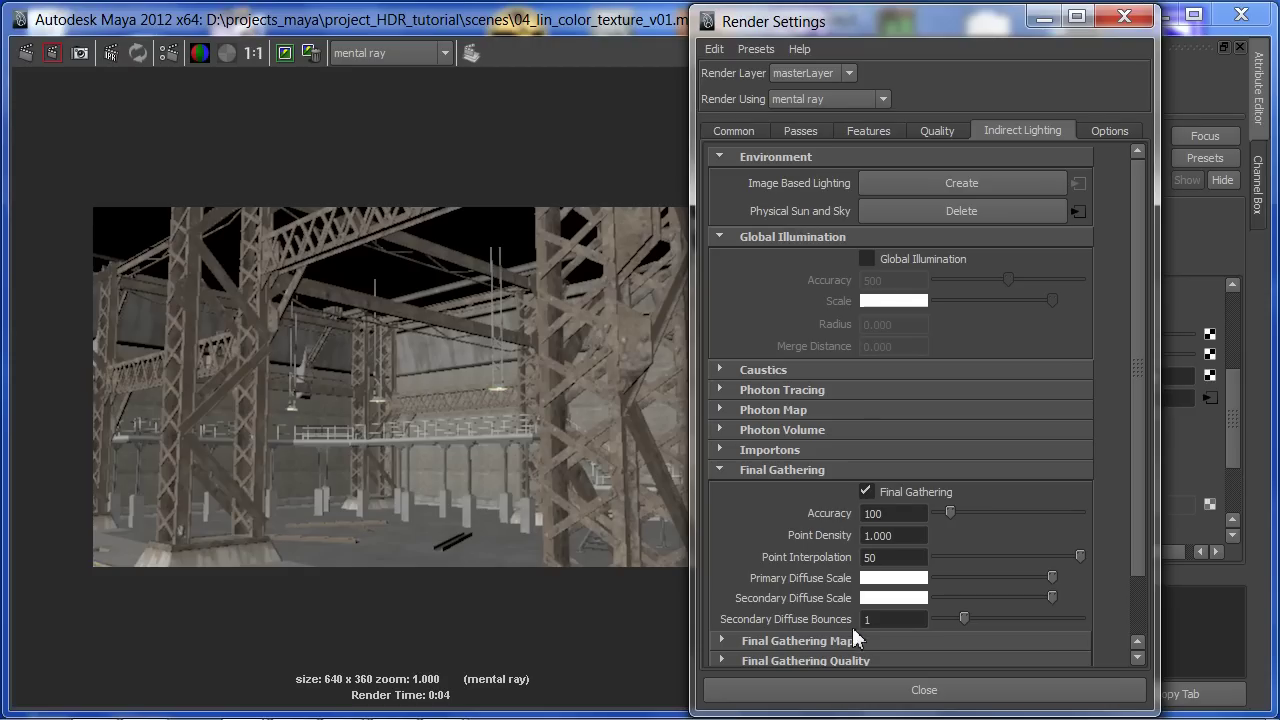
click(283, 53)
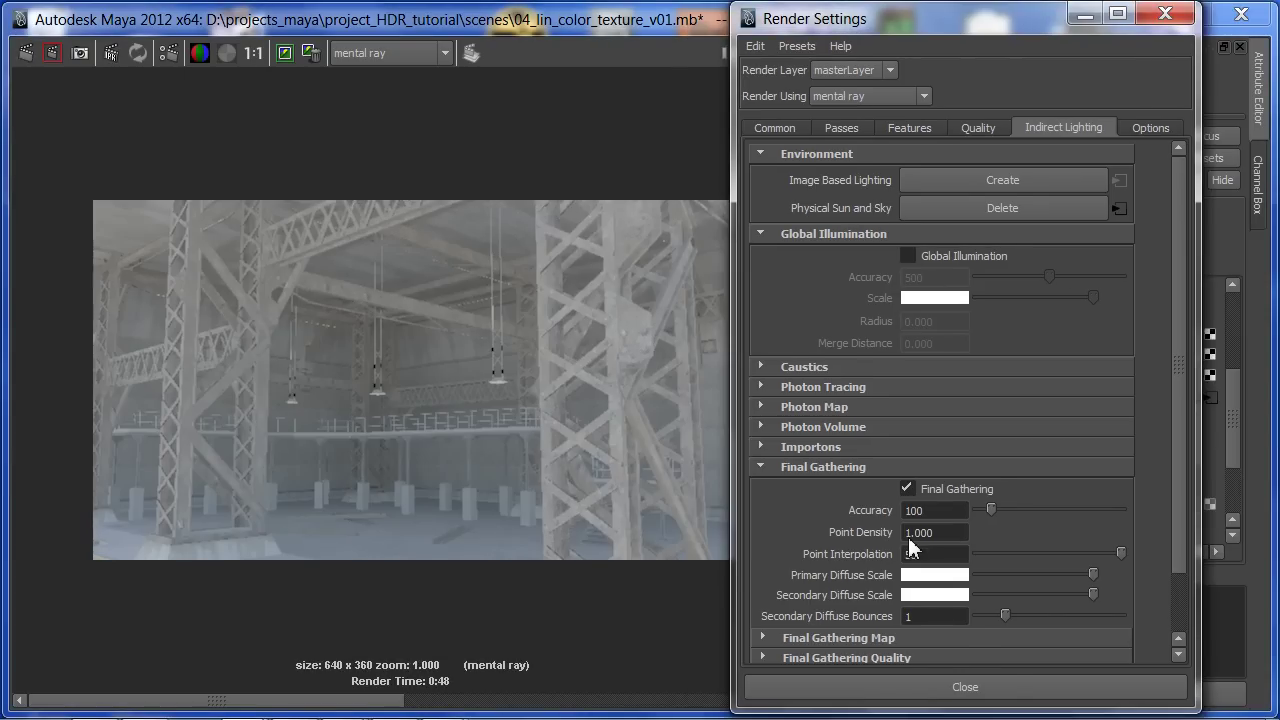
- Set the Final Gathering point density to 0.1, keep the current render, render again and close the render settings
click(942, 536)
text(.1)
key(Tab)
click(286, 58)
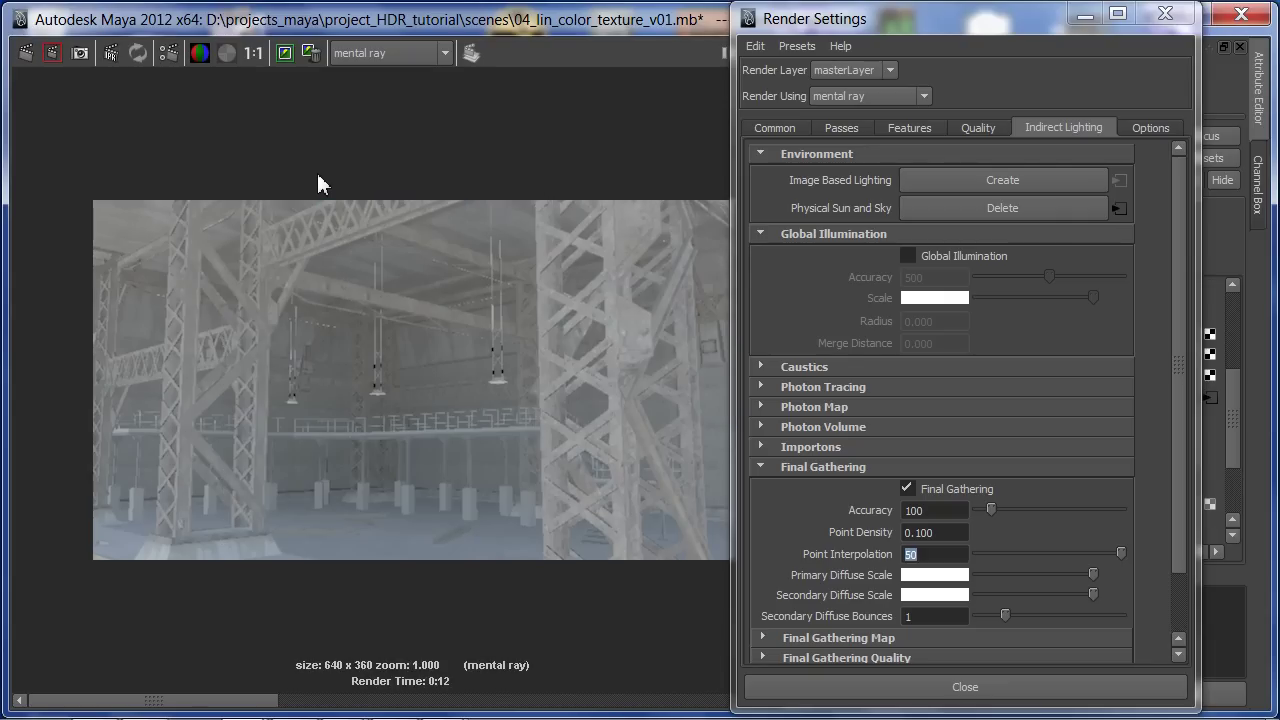
click(1005, 686)
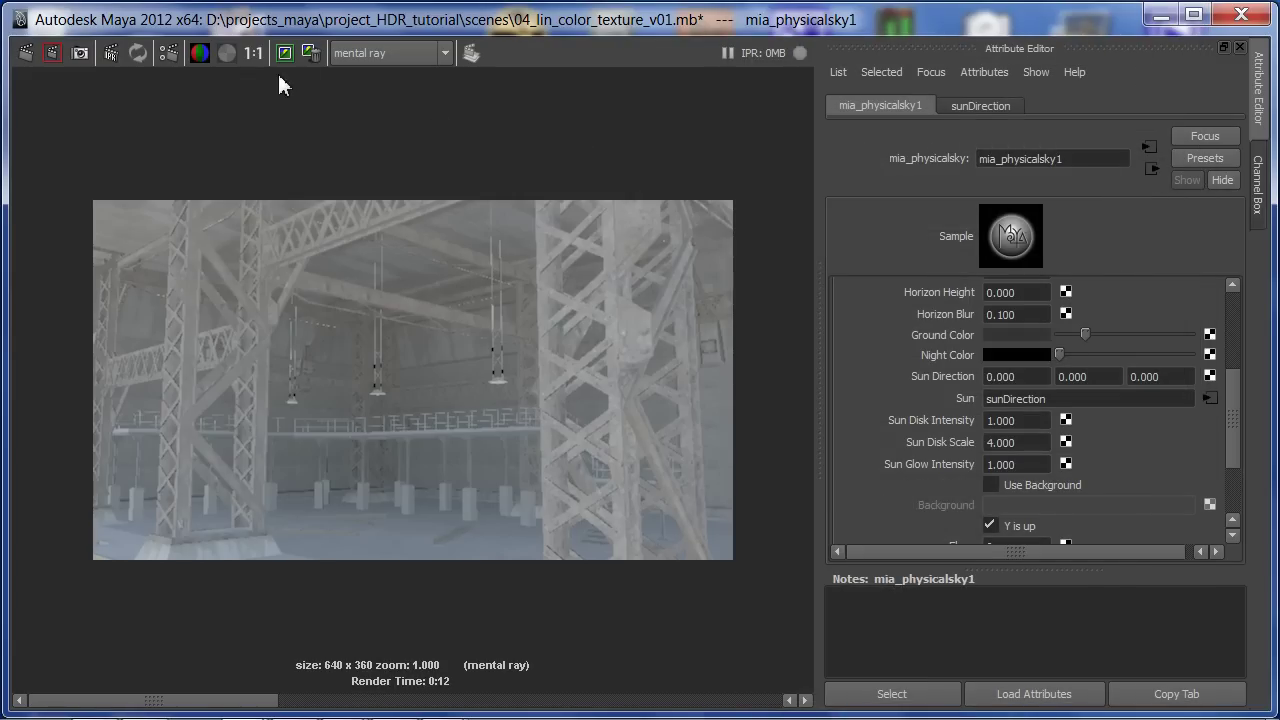
- Compare the render made at the reduced point density with the previously stored one
click(805, 700)
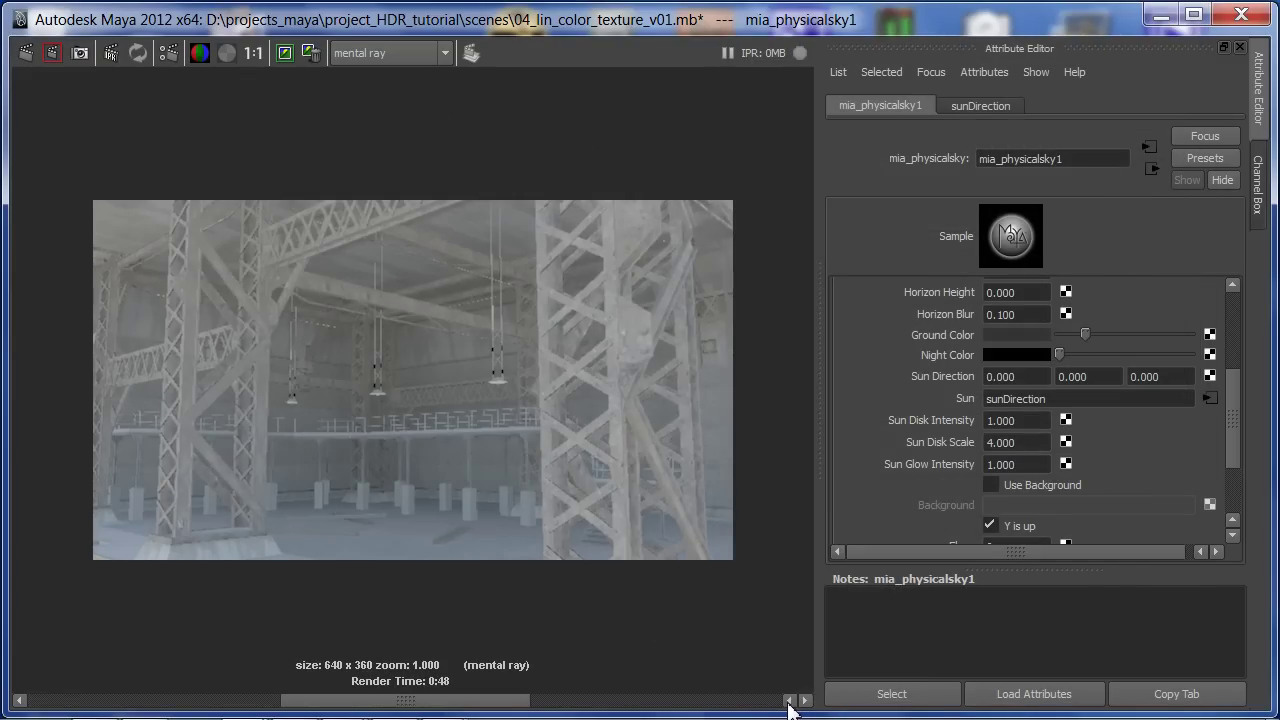
click(789, 701)
click(805, 700)
click(789, 701)
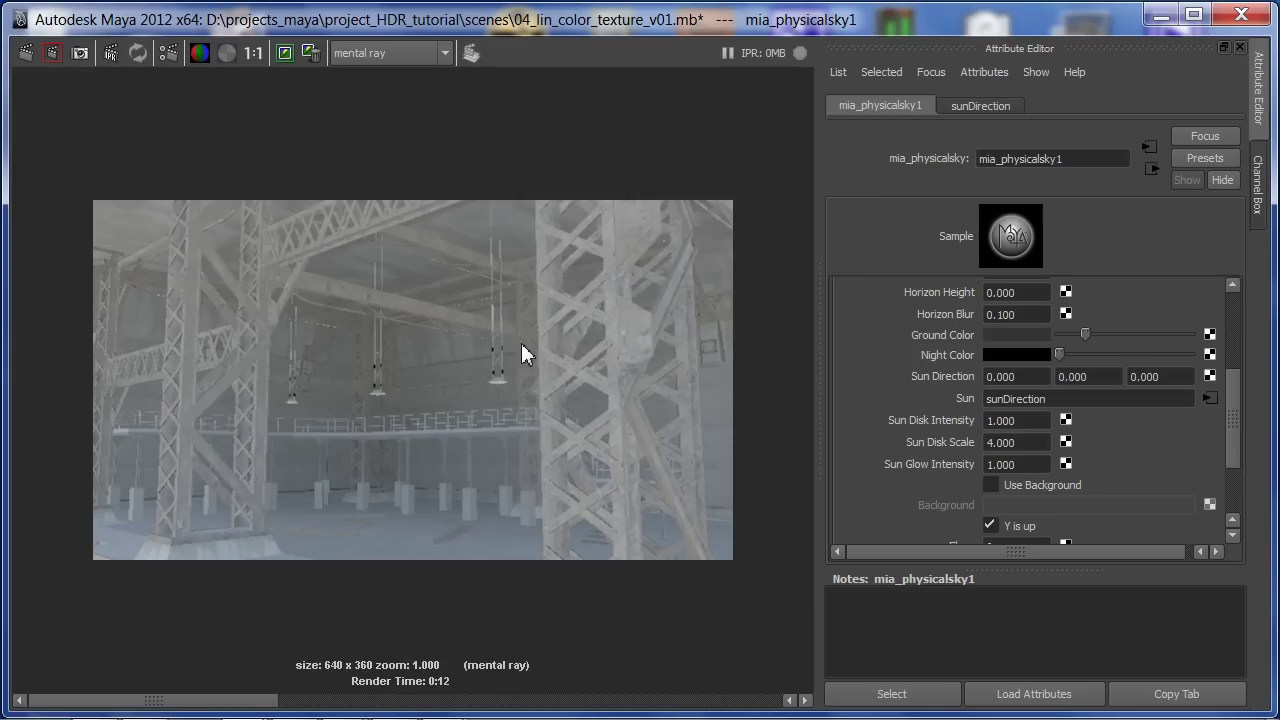
- Return to the multi-pane layout and open the render view's color management attributes
key(space)
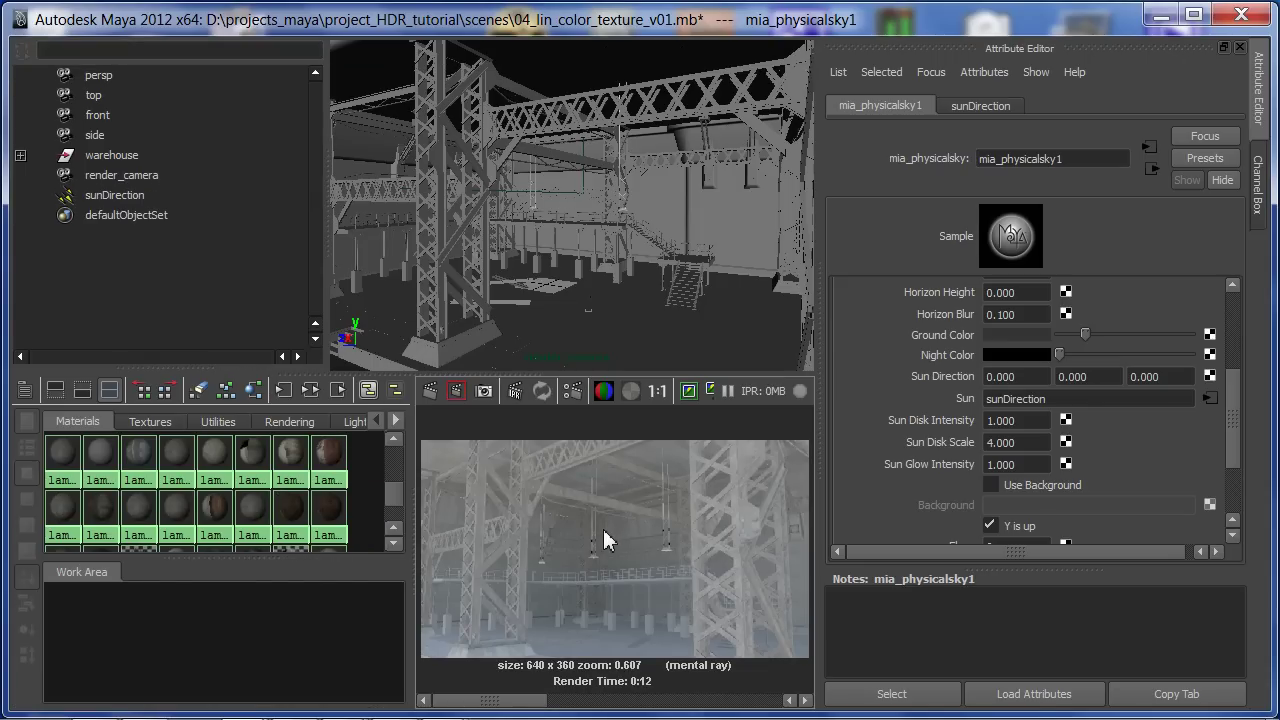
right_drag(603, 529, 797, 642)
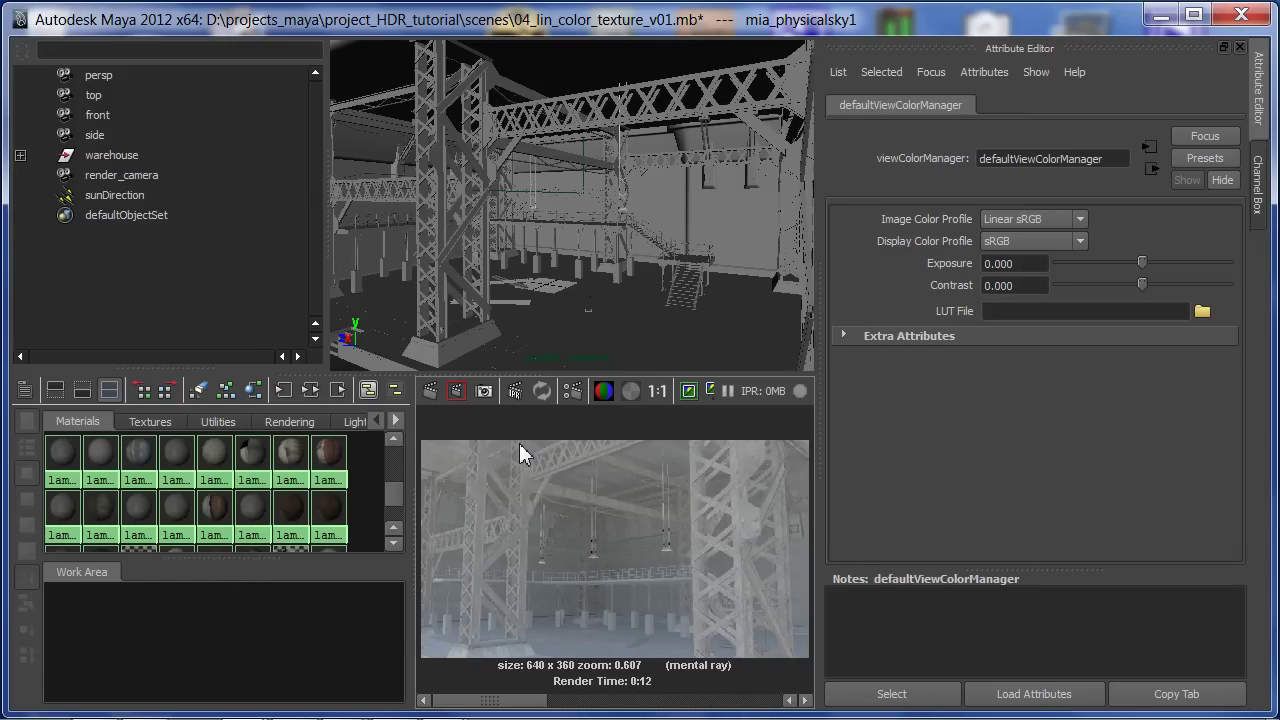
- Switch the render view's display color profile to Linear sRGB for comparison, and restore it to sRGB
click(1030, 241)
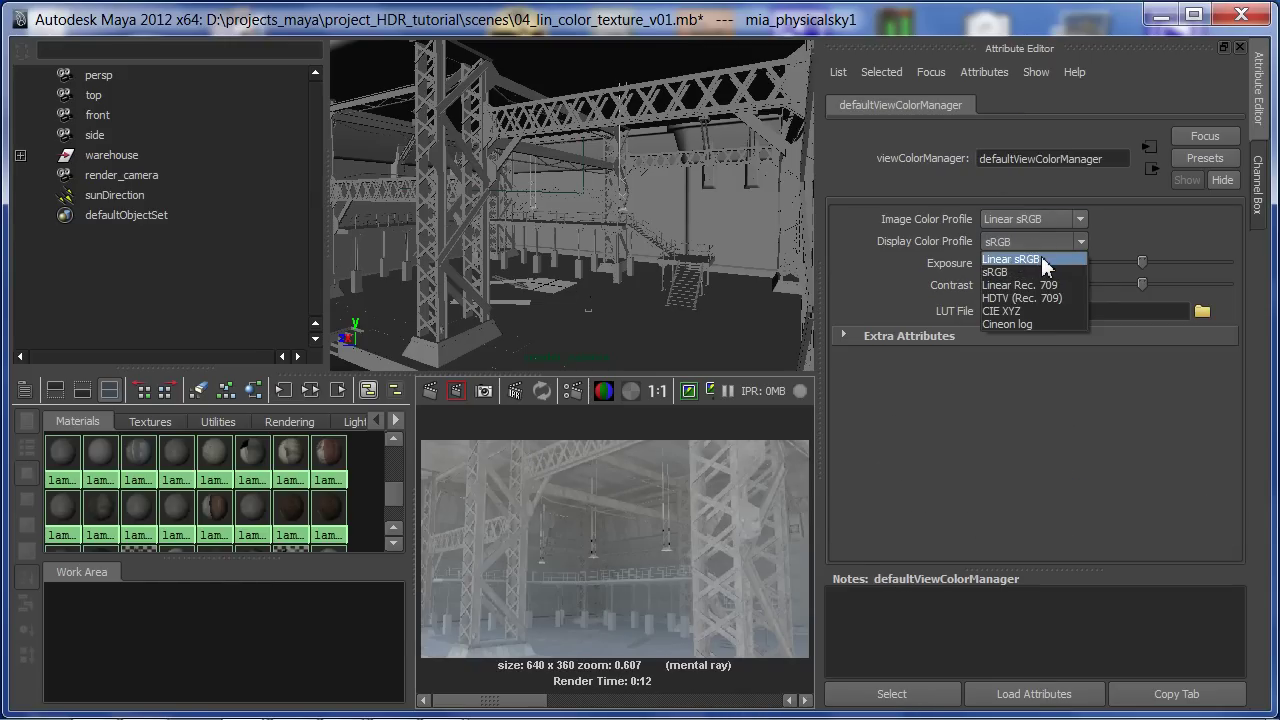
click(1043, 262)
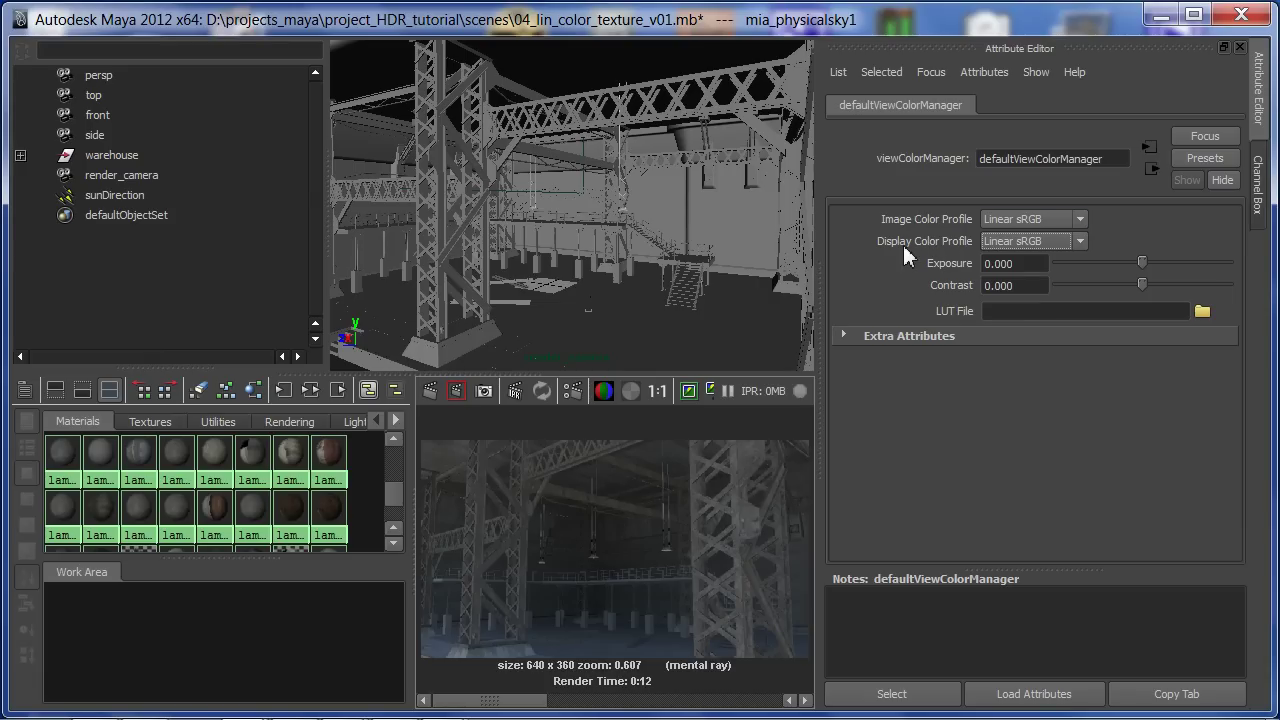
click(996, 242)
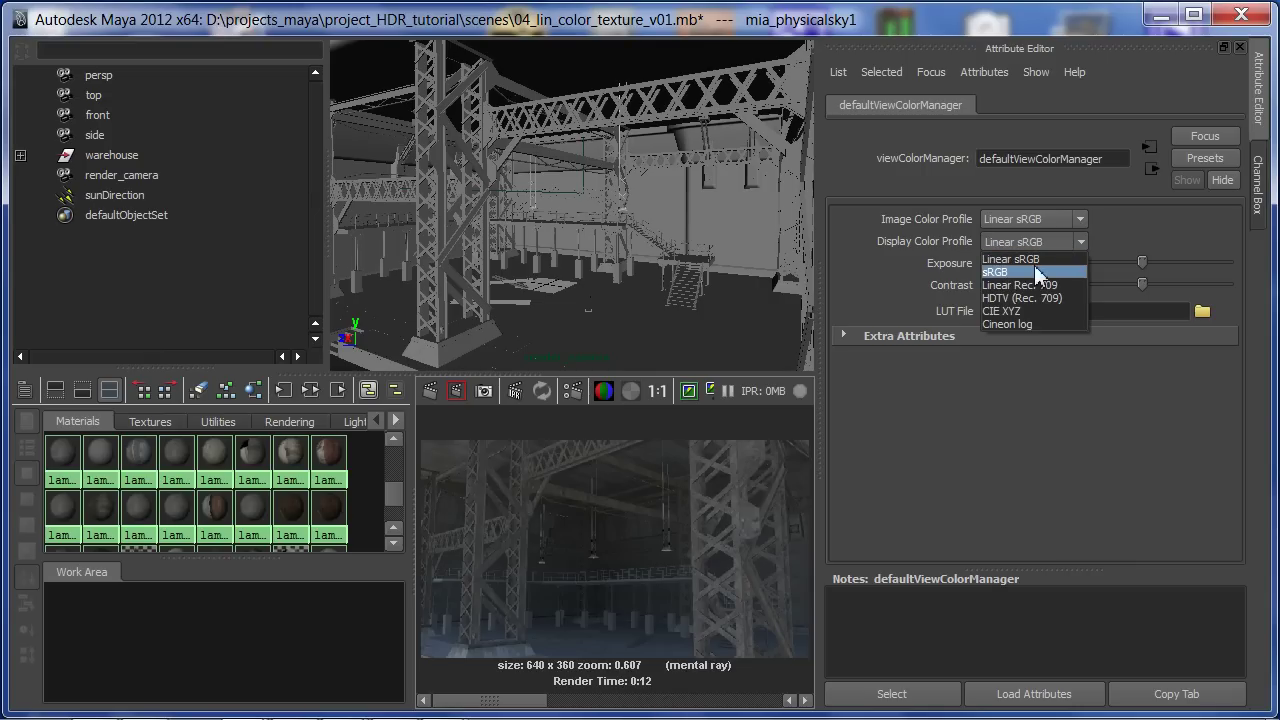
click(1038, 271)
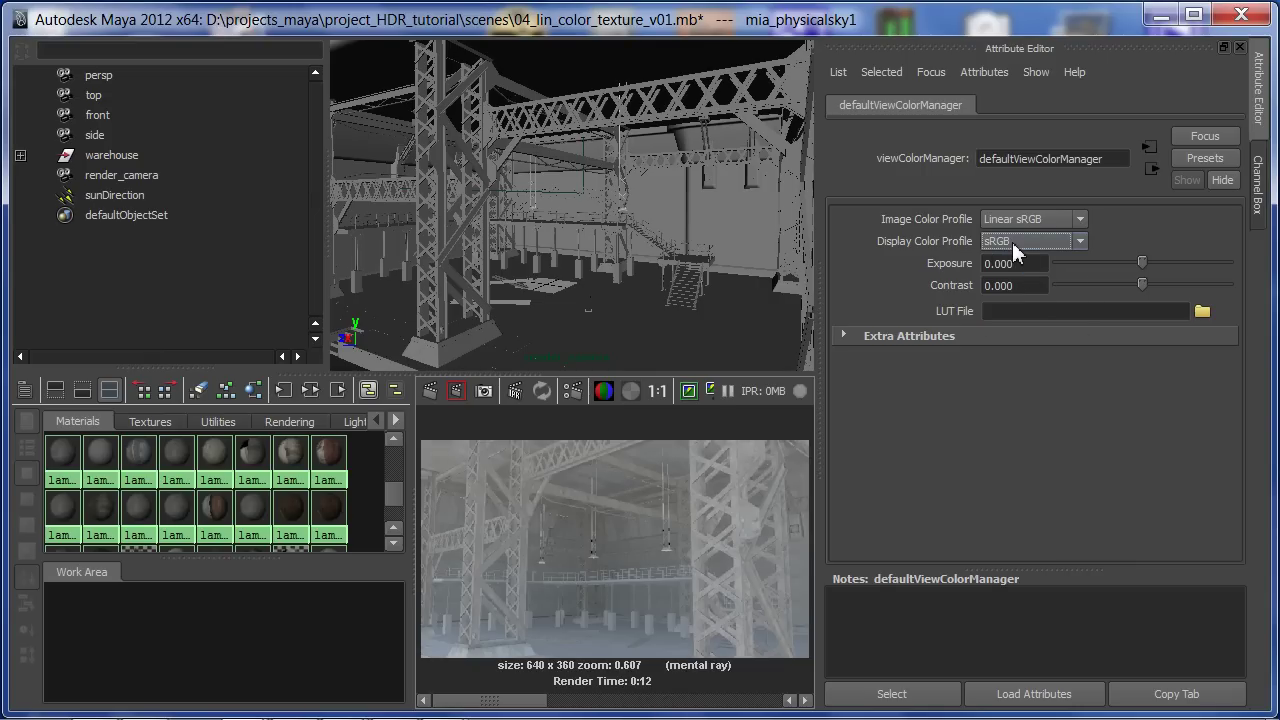
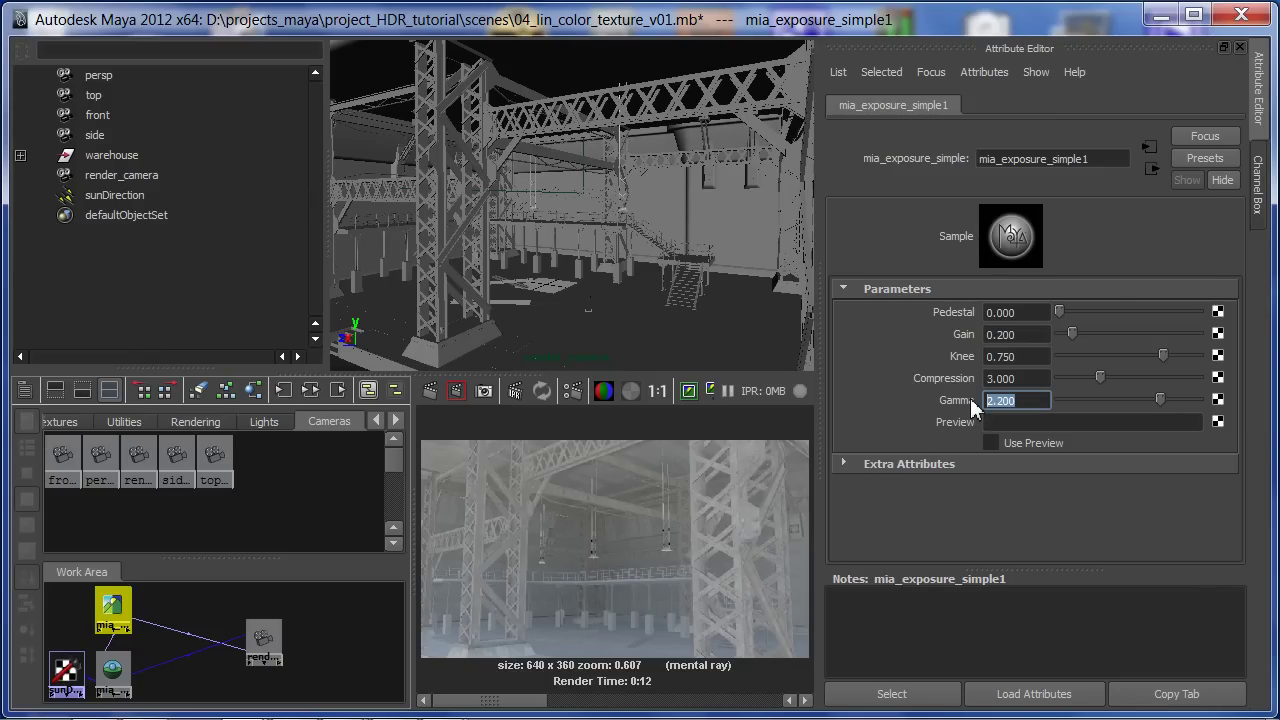
- Set the gamma of the render camera's mia_exposure_simple1 lens shader to 1 and shift its node slightly in the graph
text(1)
key(Return)
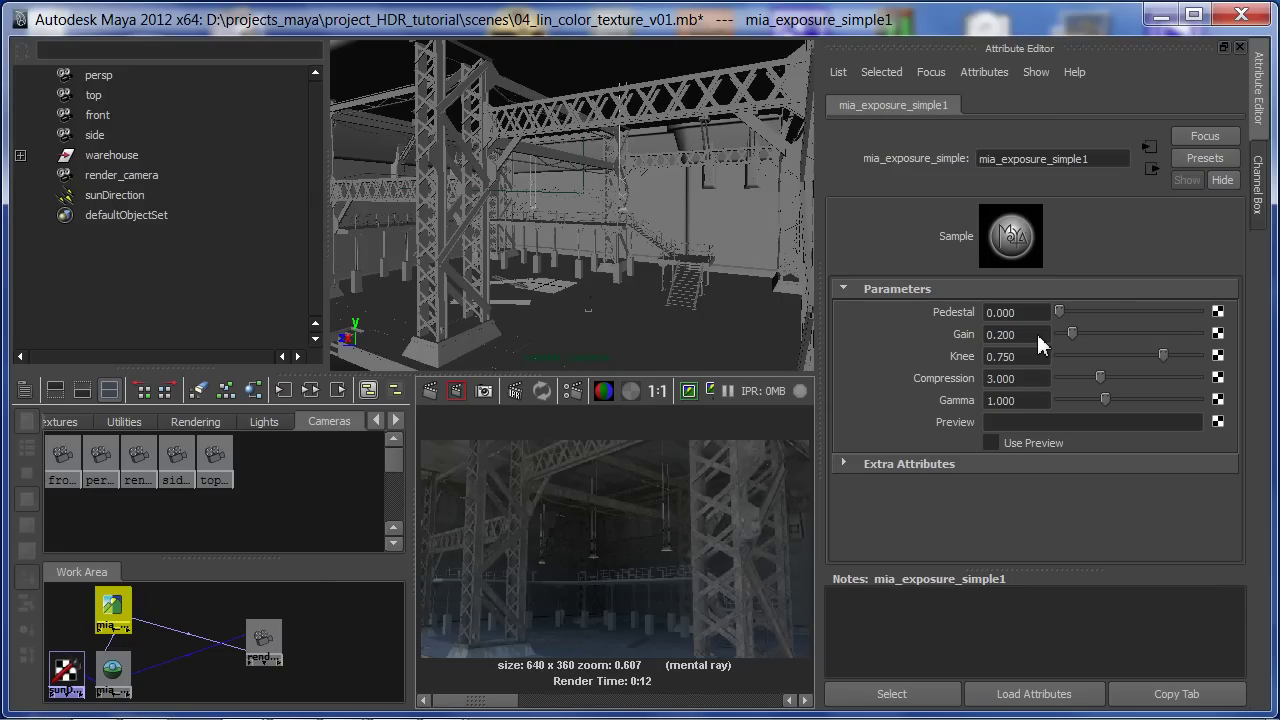
drag(114, 614, 138, 610)
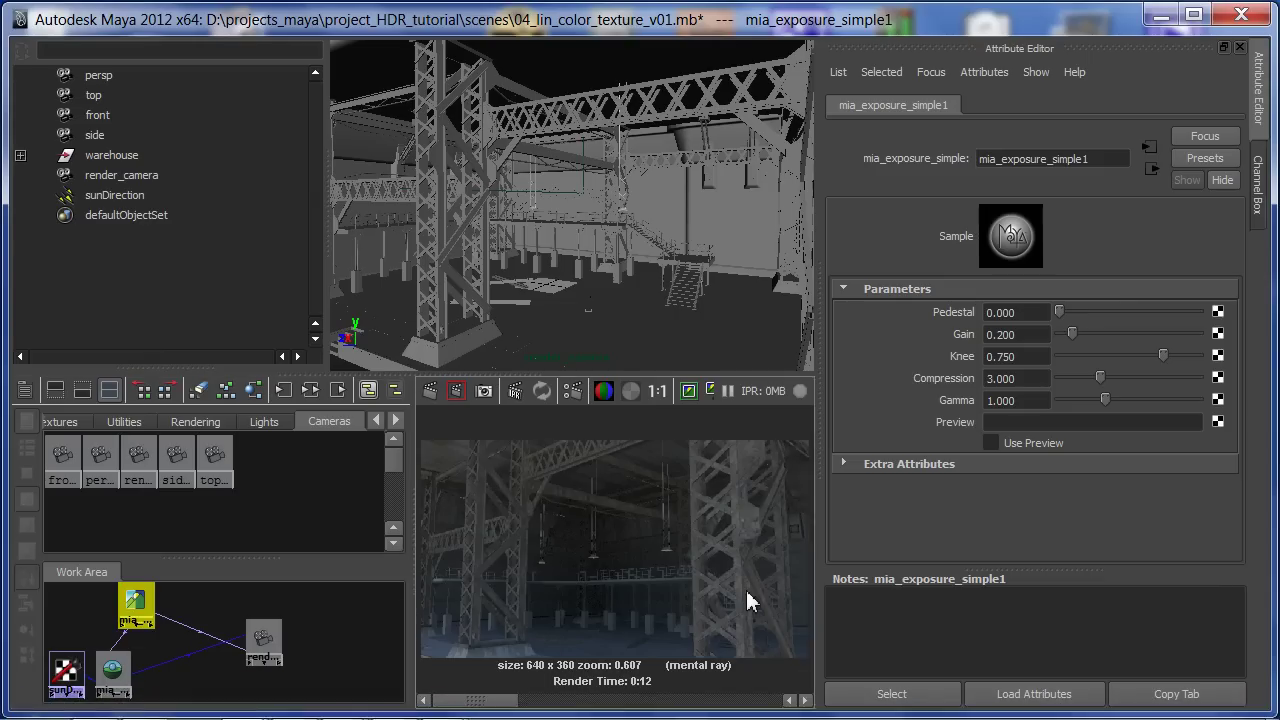
- Compare the render made with the exposure gamma of 1 against the stored one at full pane size
key(space)
click(805, 700)
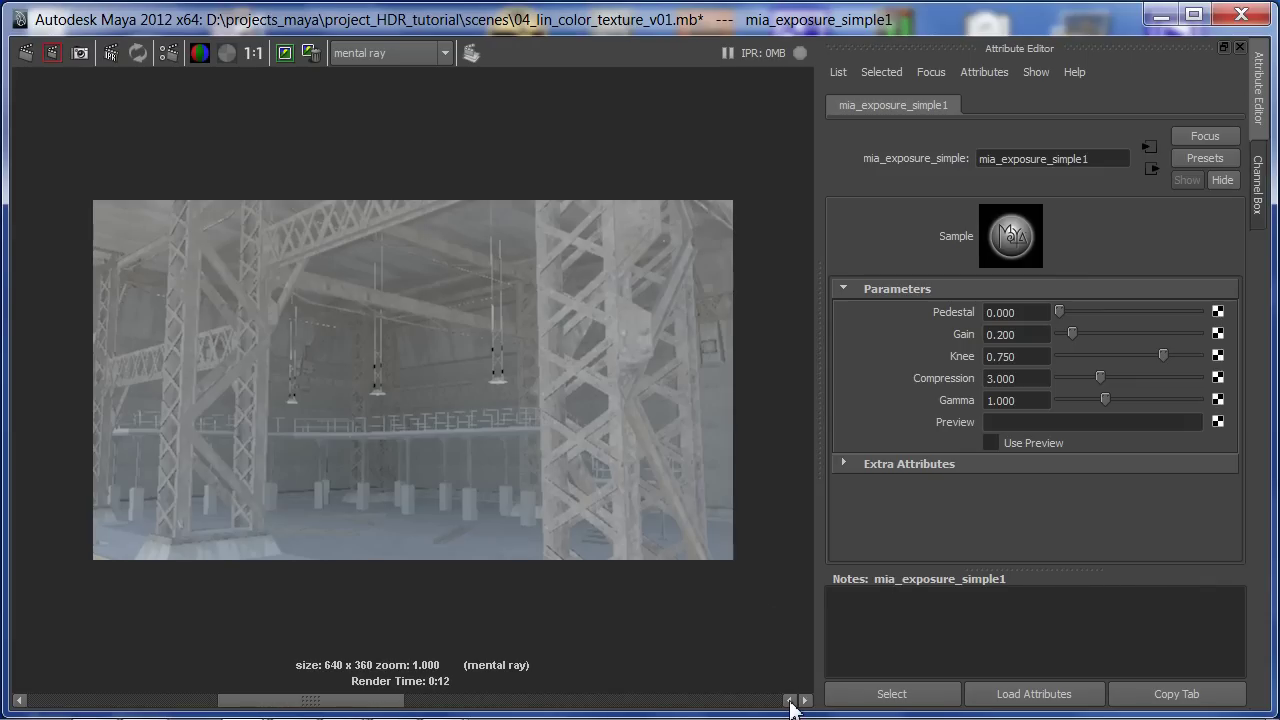
click(789, 700)
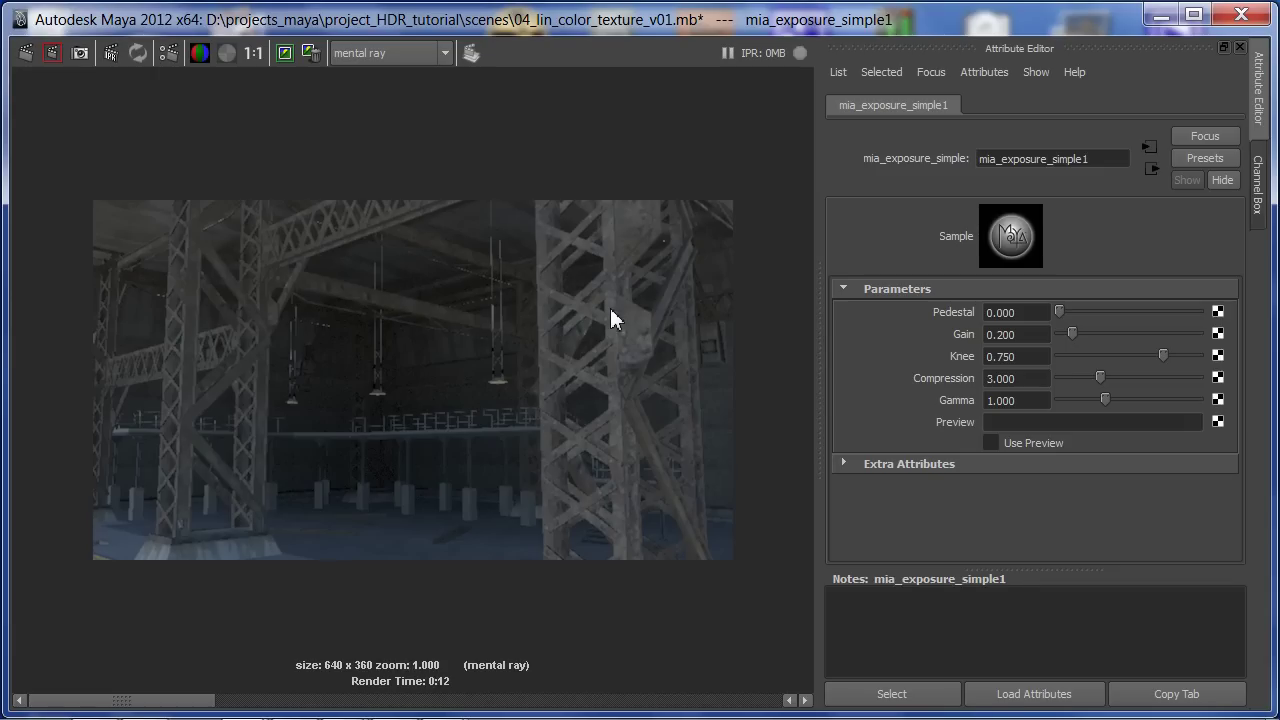
key(space)
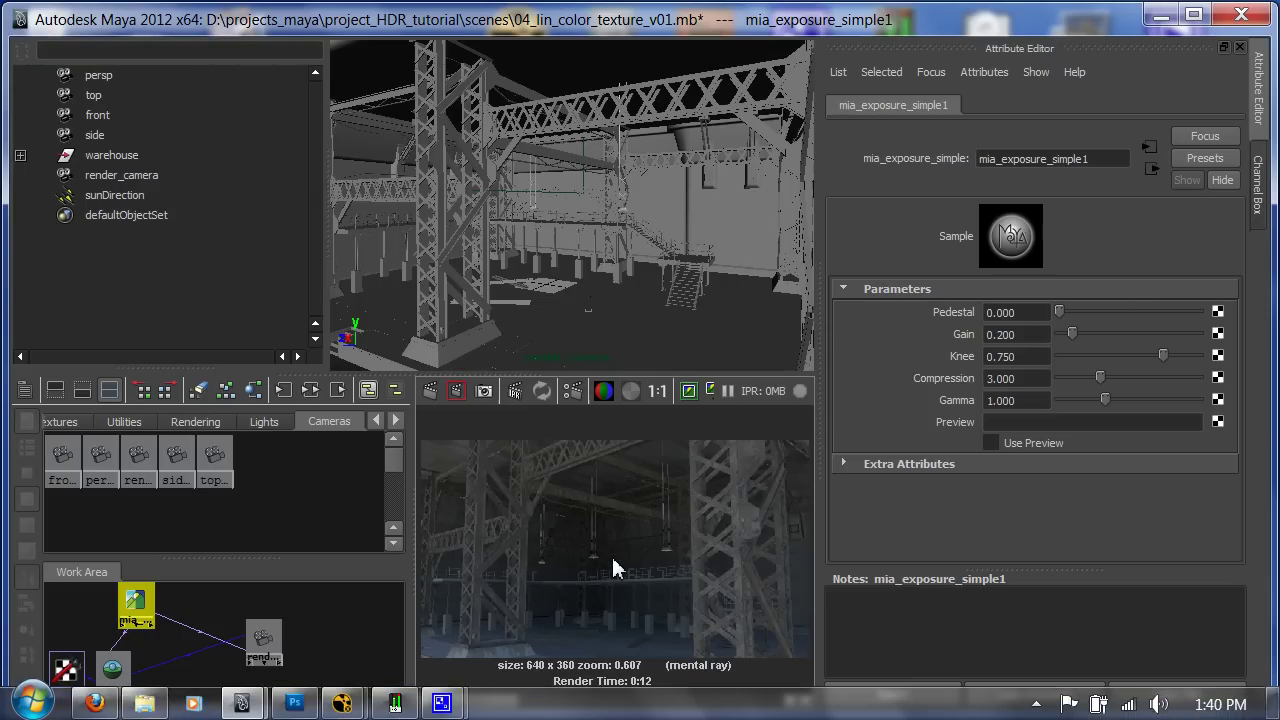
- Select the sunDirection light and scale its icon up uniformly to about 959
click(110, 197)
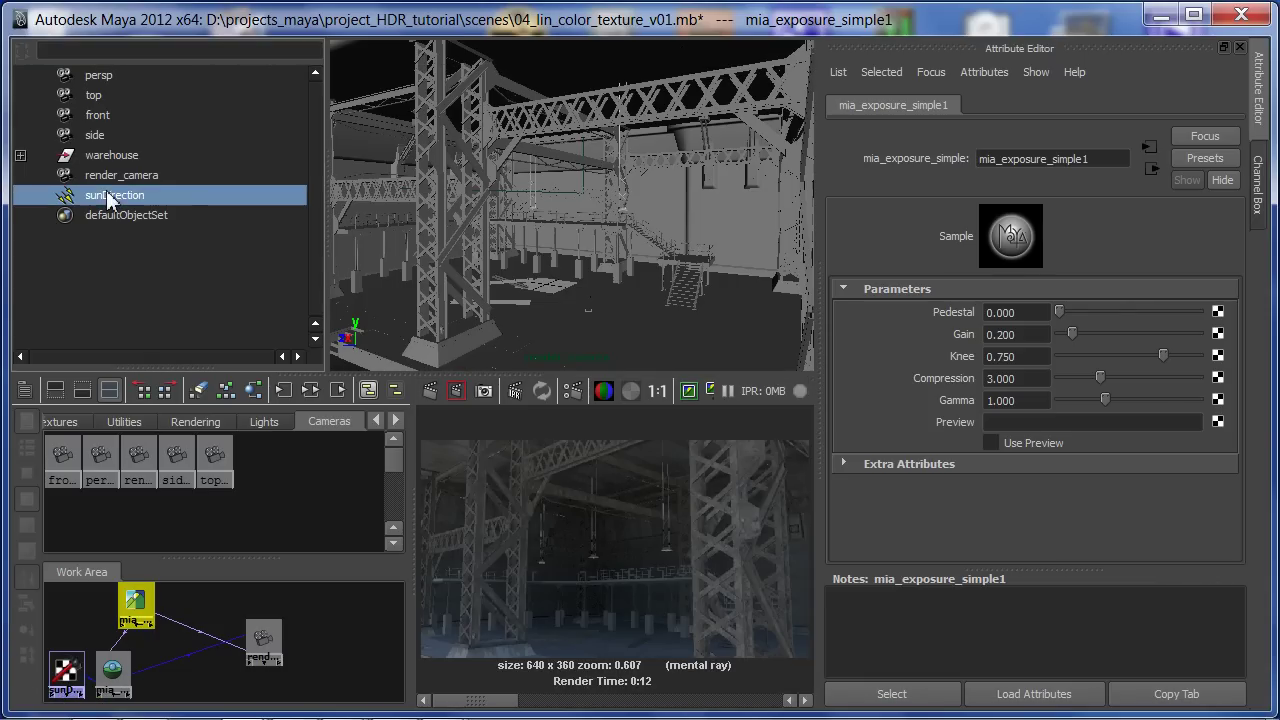
key(e)
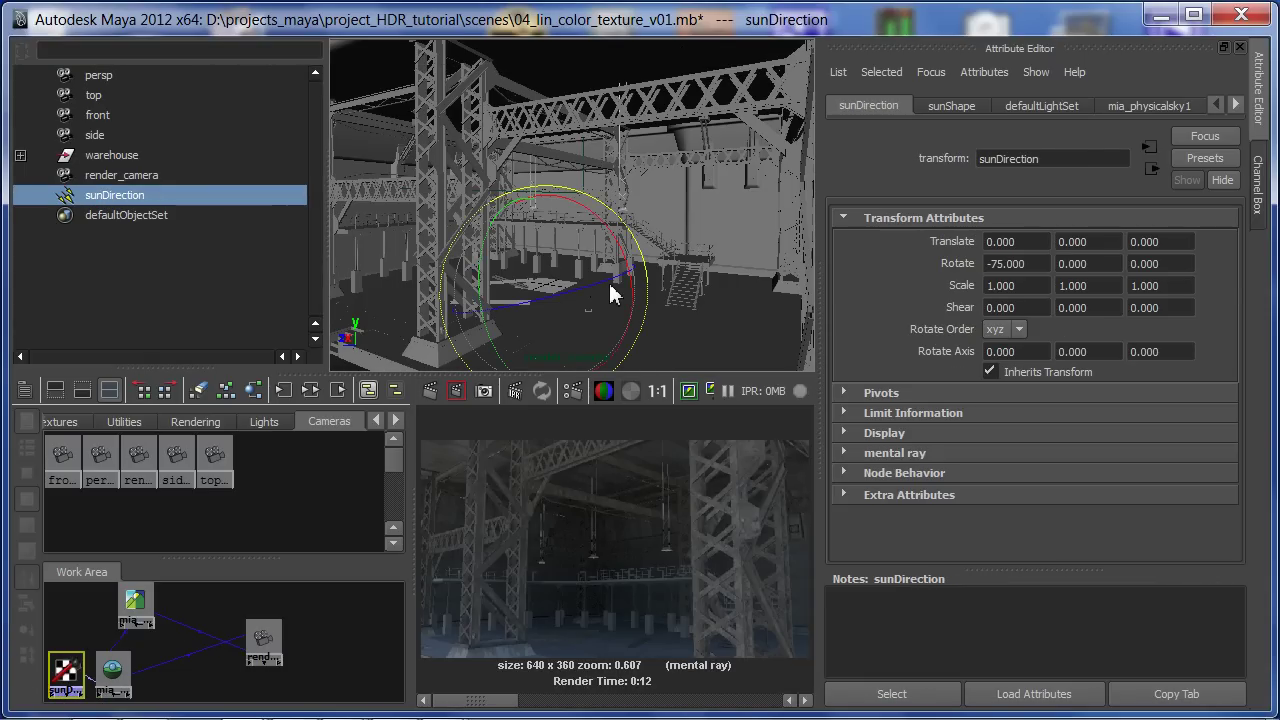
key(r)
key(q)
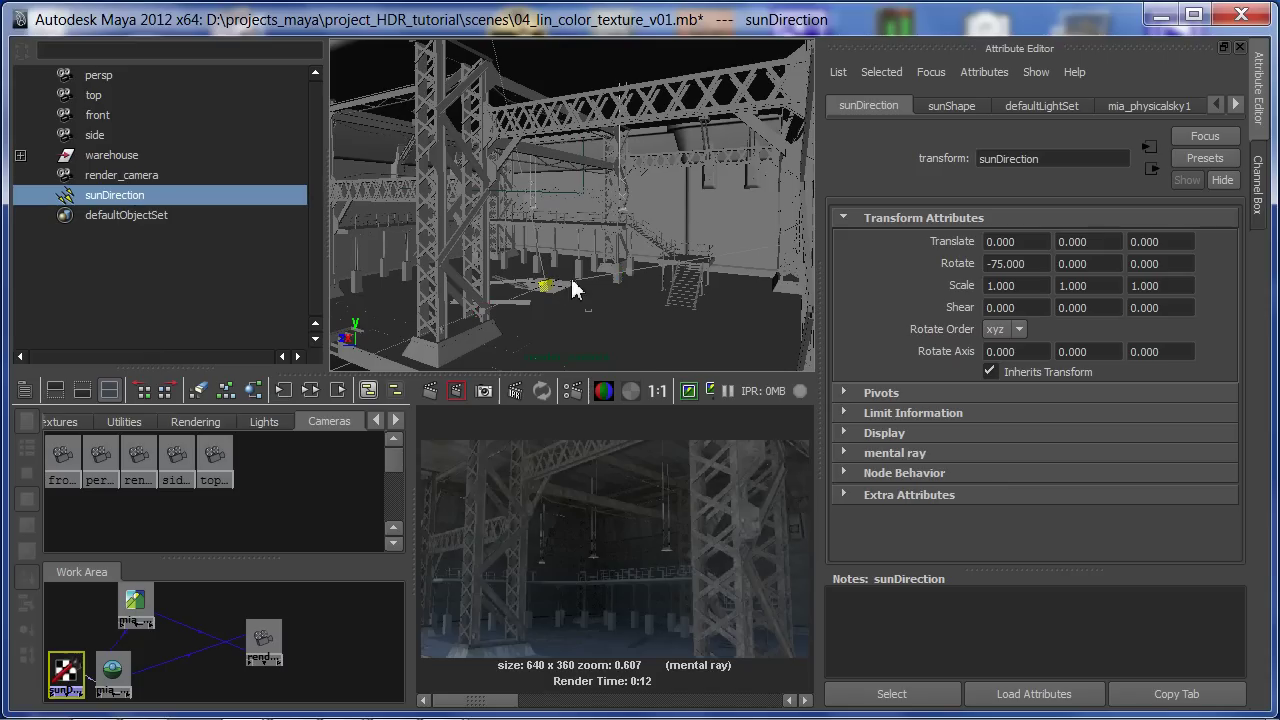
key(t)
key(r)
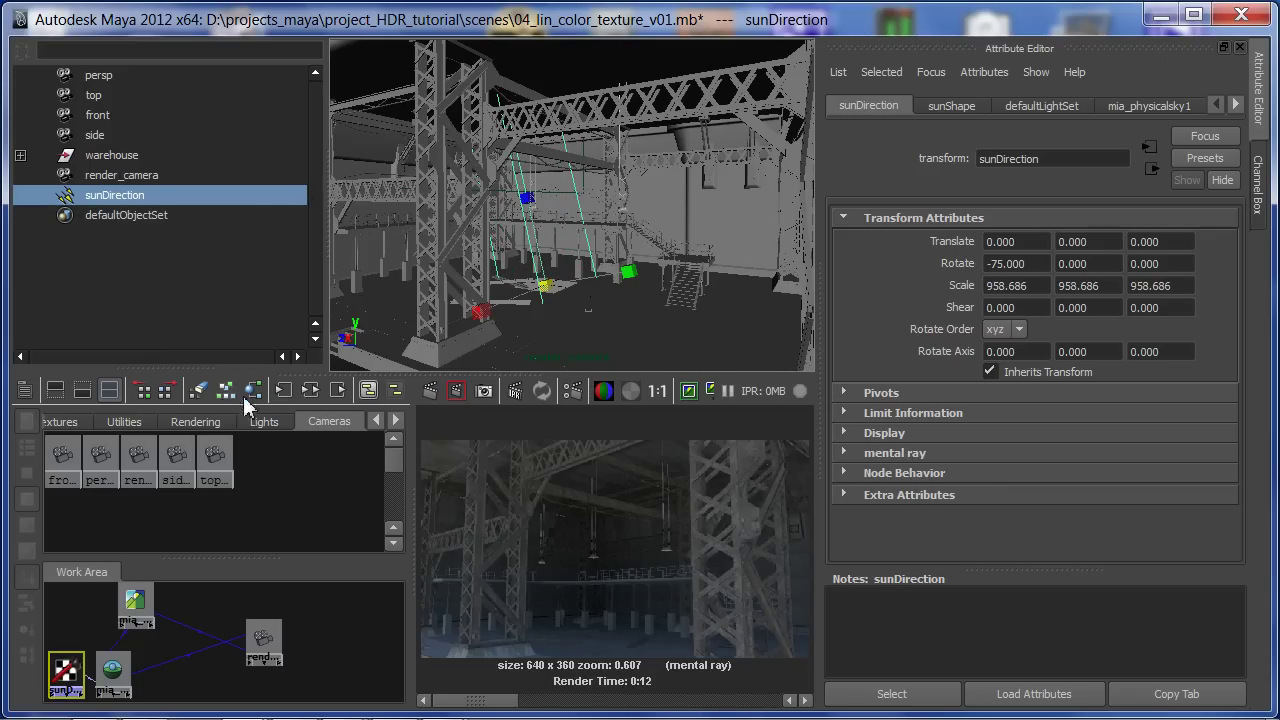
- Graph the sun light's input and output connections and examine the physical sun and physical sky attributes
click(314, 390)
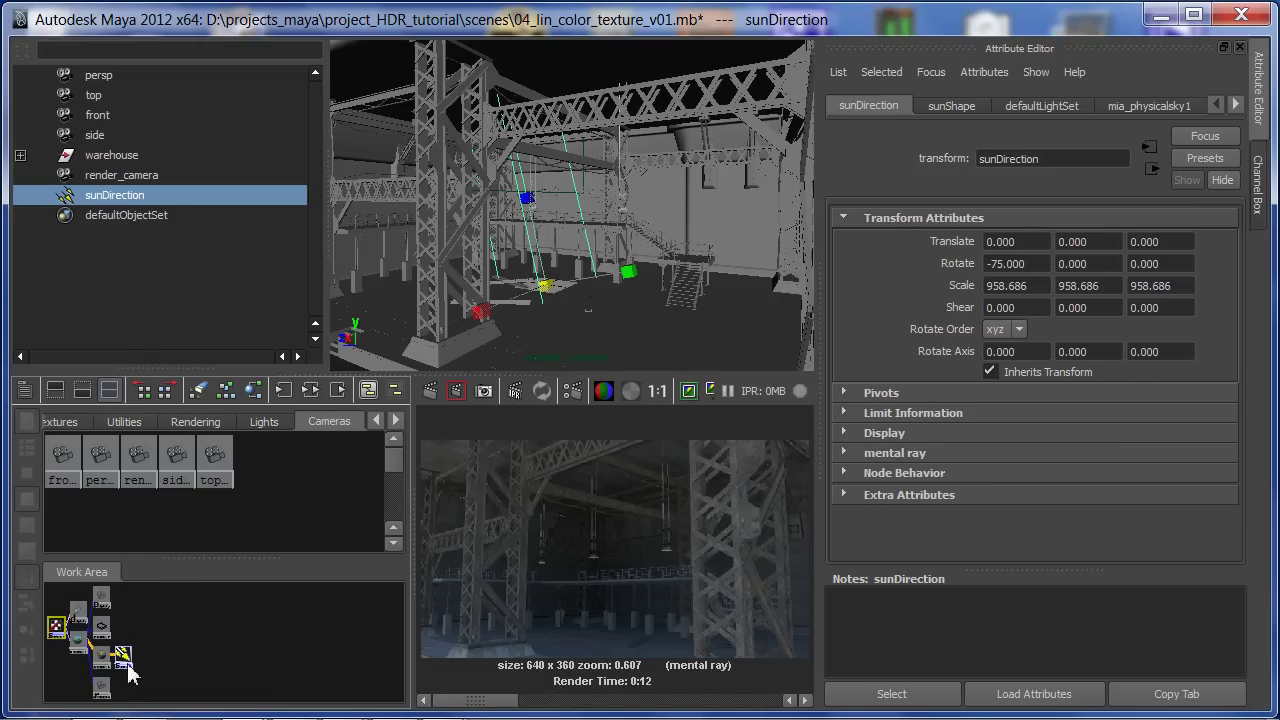
drag(126, 668, 194, 664)
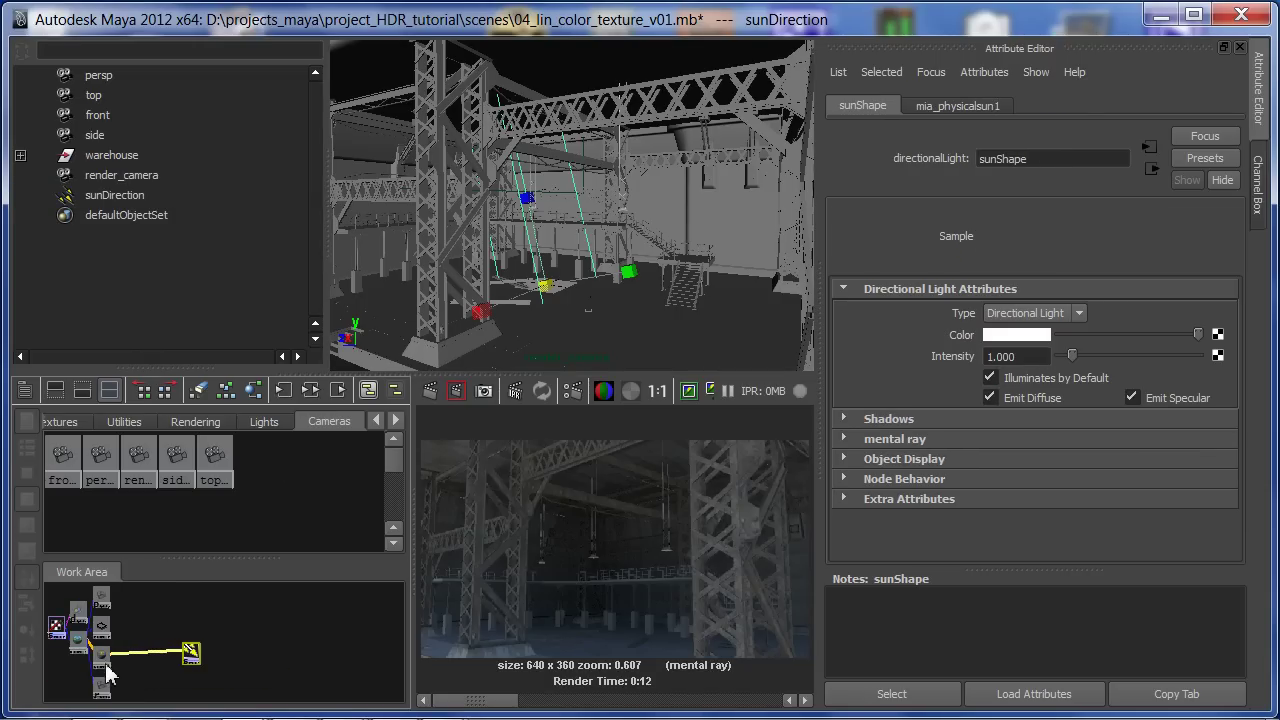
drag(101, 662, 122, 668)
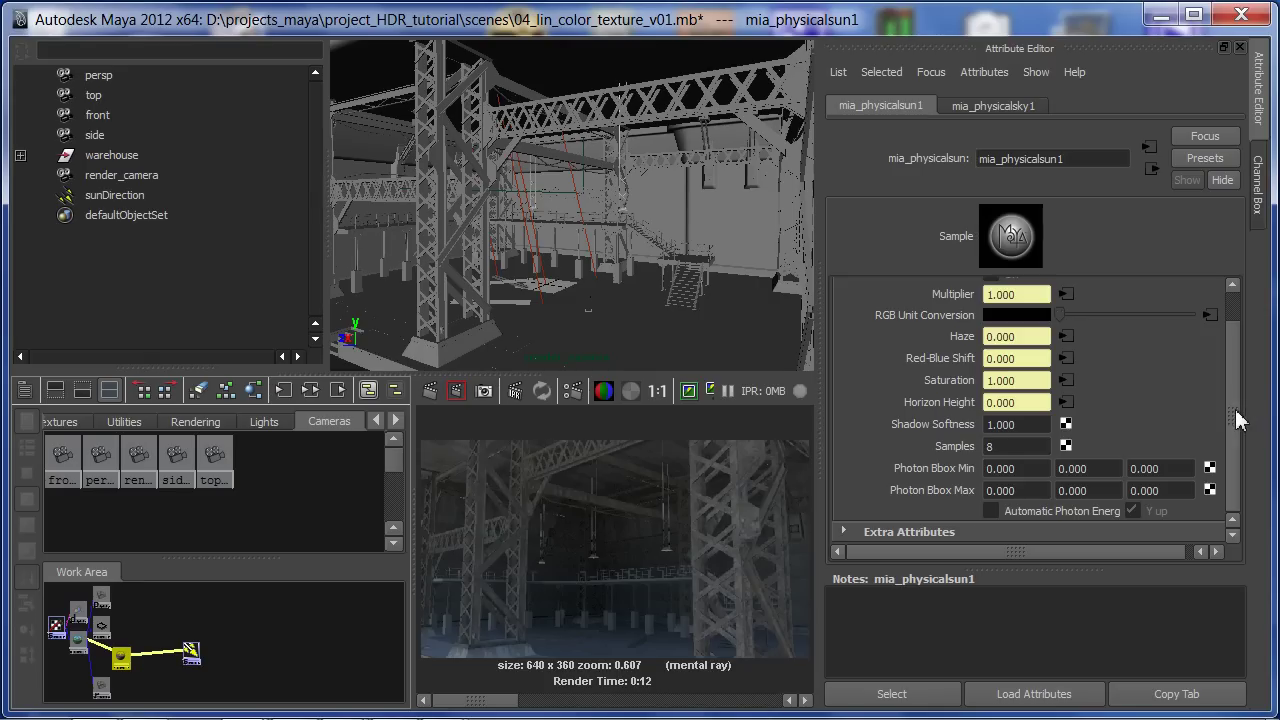
drag(1237, 420, 1241, 316)
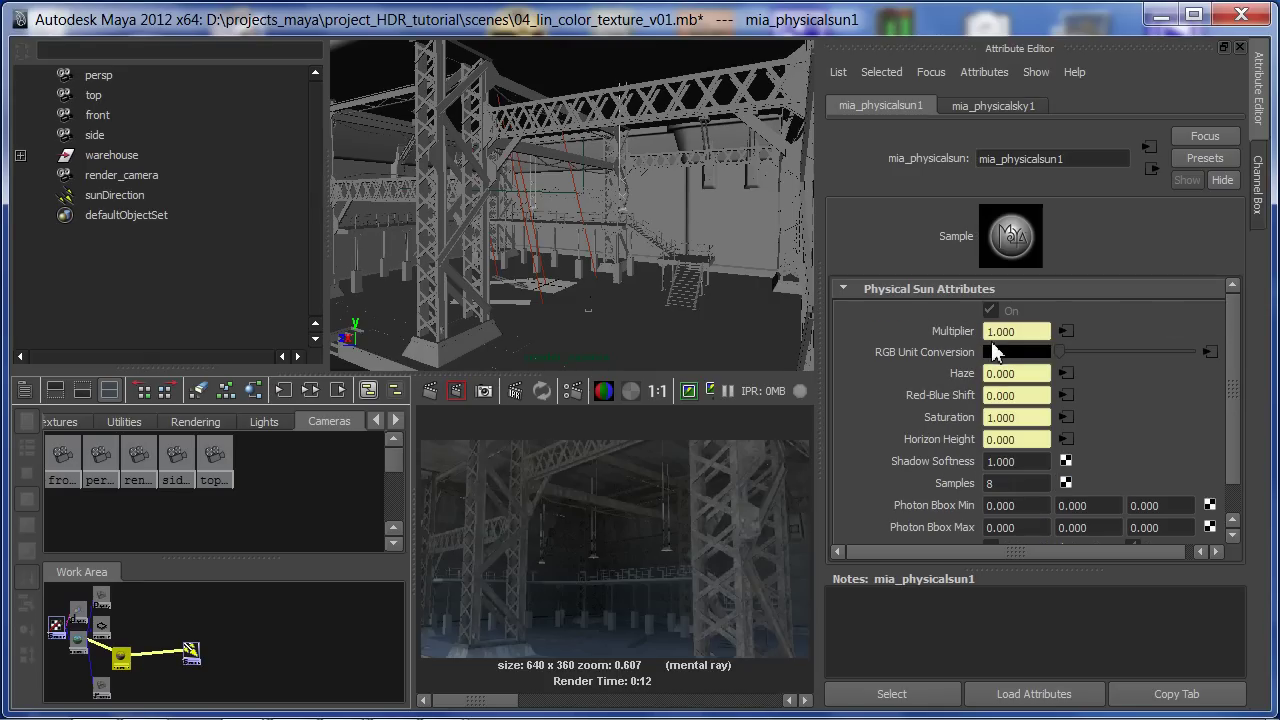
click(79, 643)
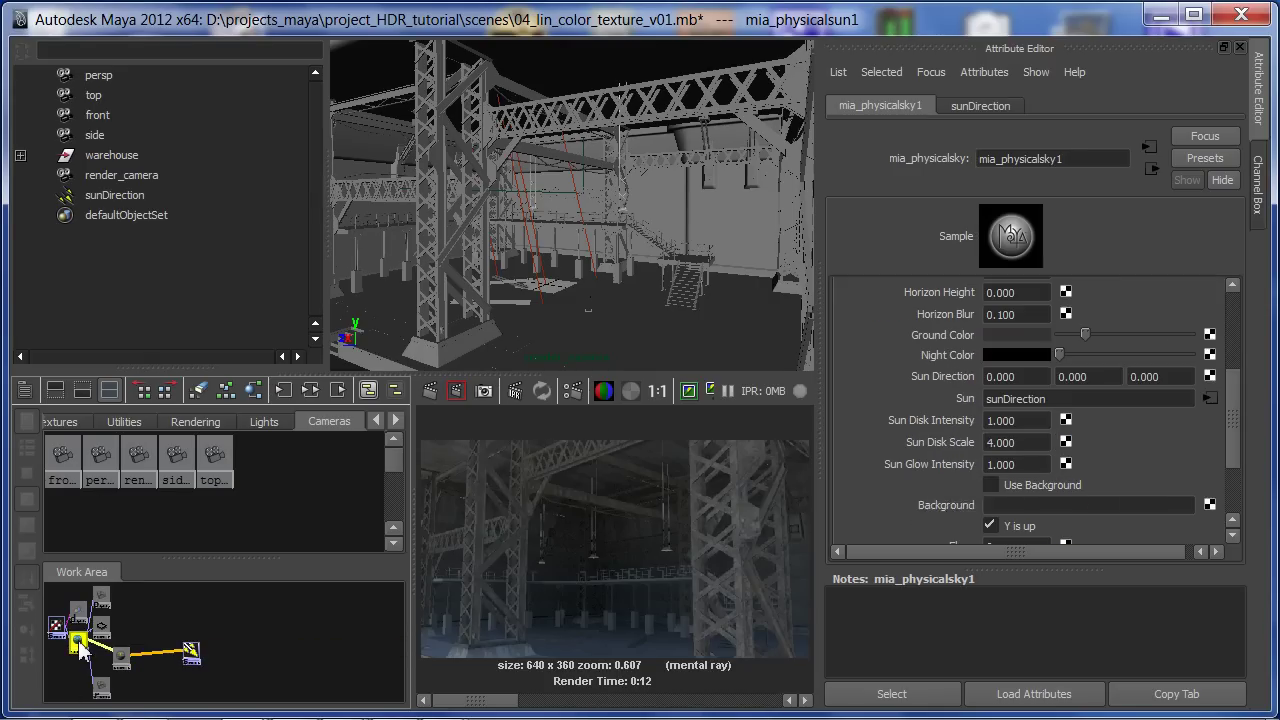
drag(1237, 414, 1237, 305)
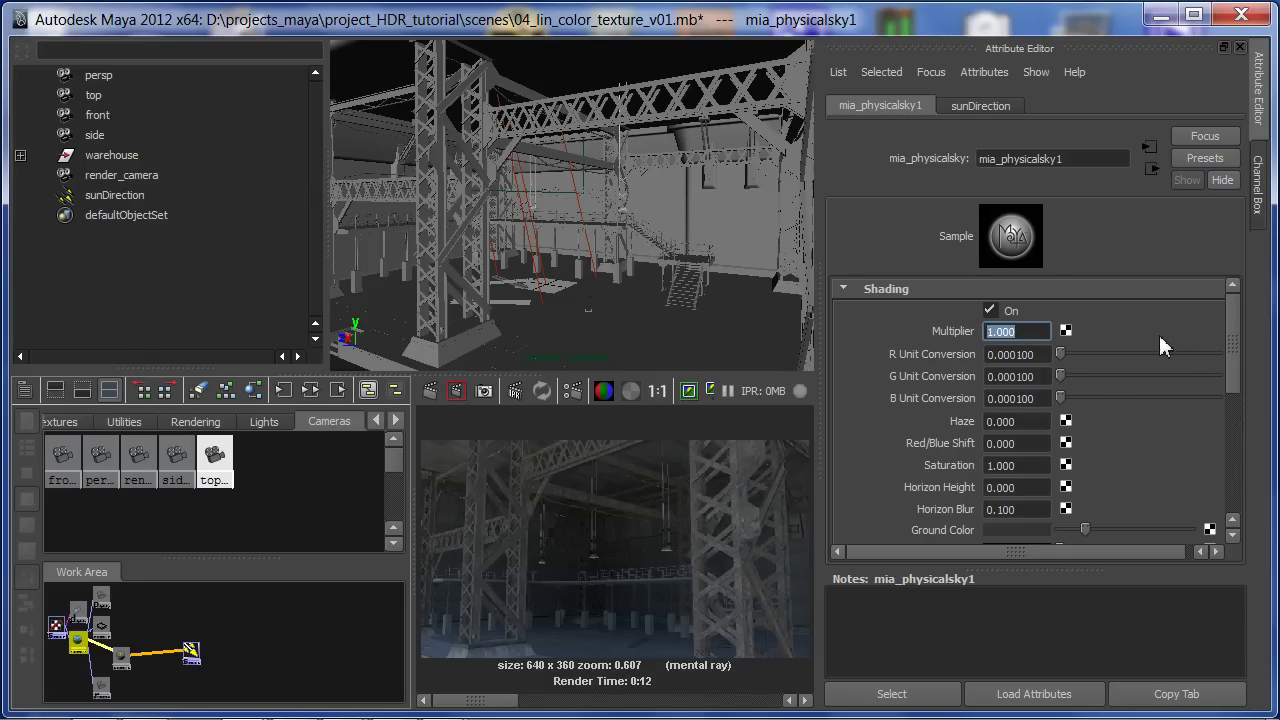
drag(1231, 368, 1233, 390)
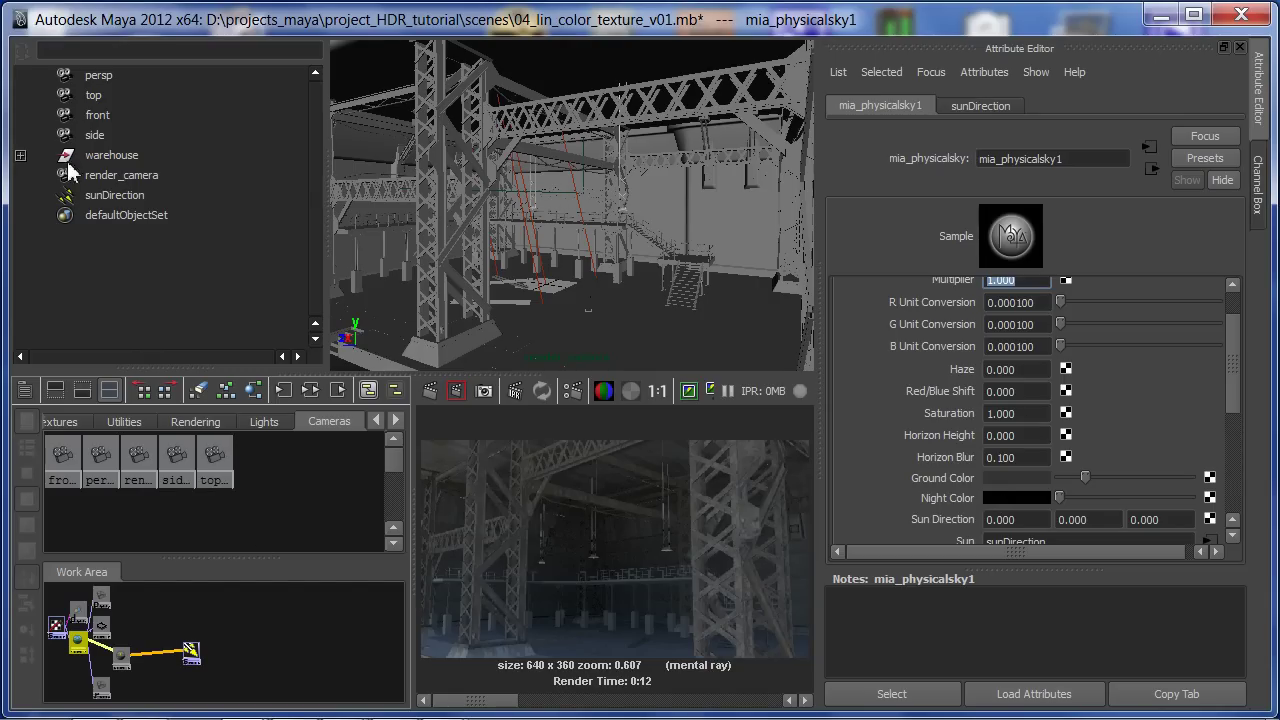
- Rotate sunDirection to about -84.6, 14.0, -68.8 and render again while keeping the previous render
click(100, 195)
key(e)
drag(487, 260, 480, 380)
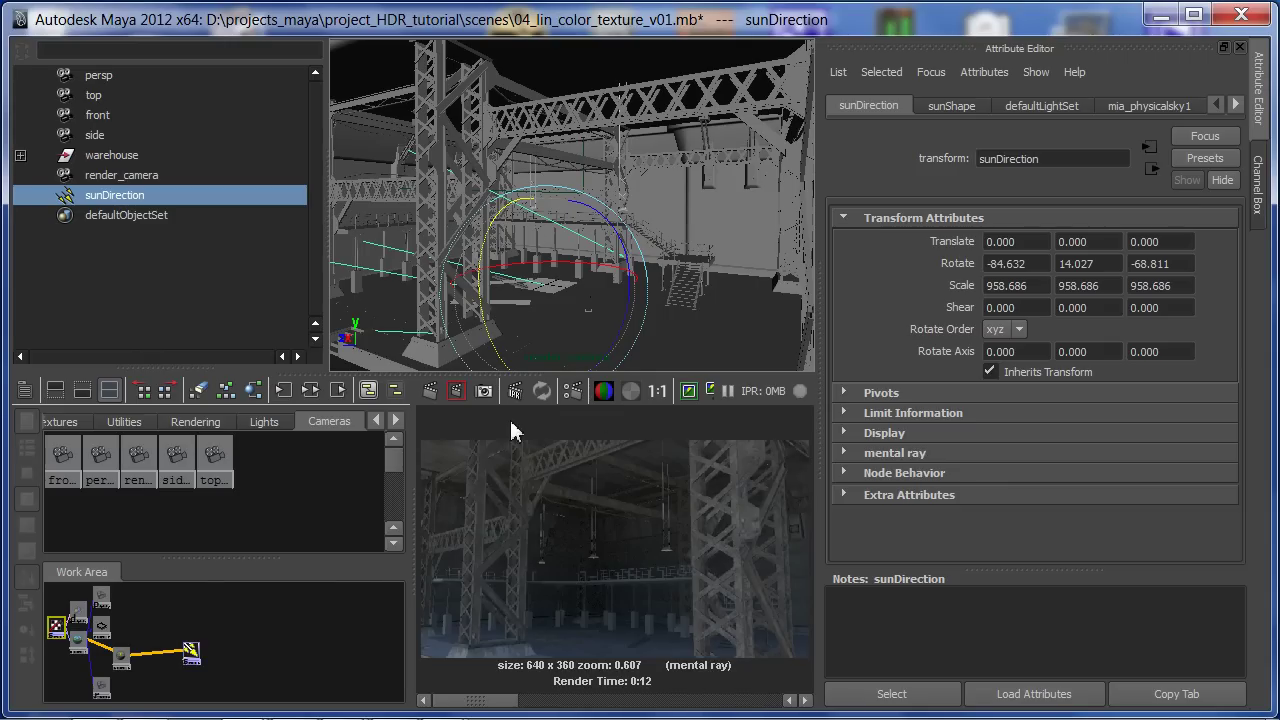
click(689, 391)
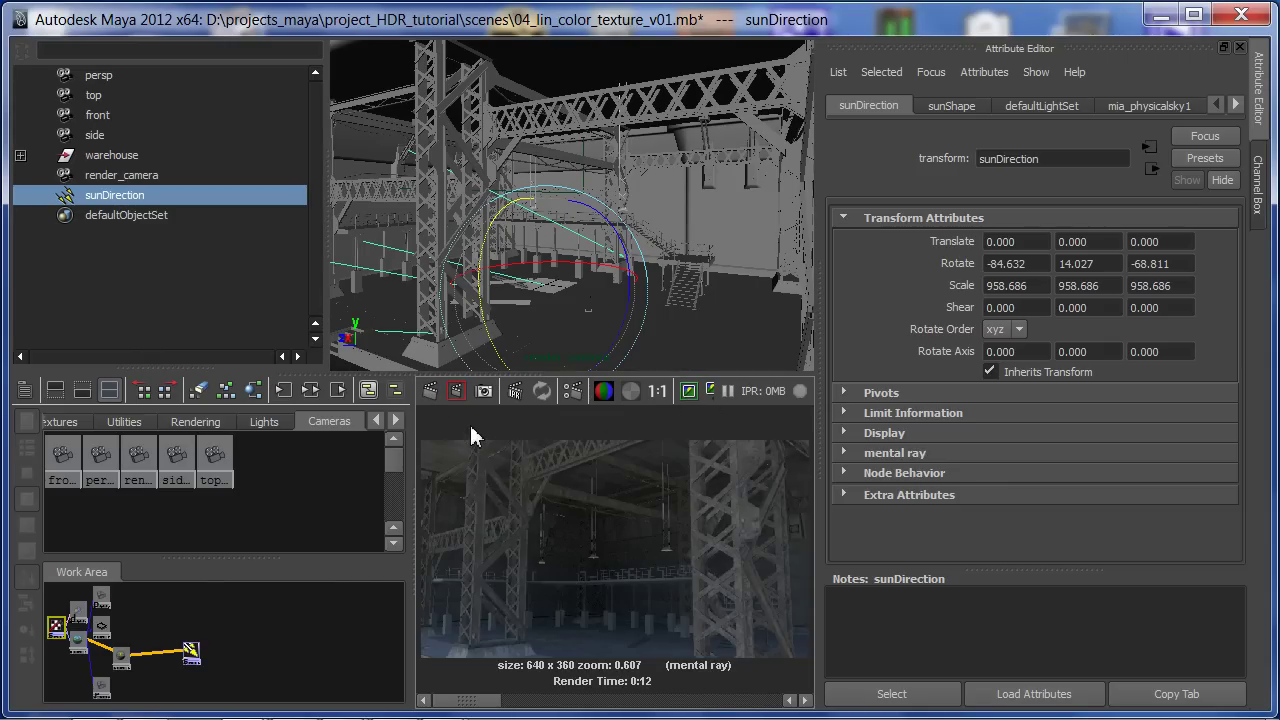
- Compare the render made with the rotated sun against the previously kept render at full pane size
key(space)
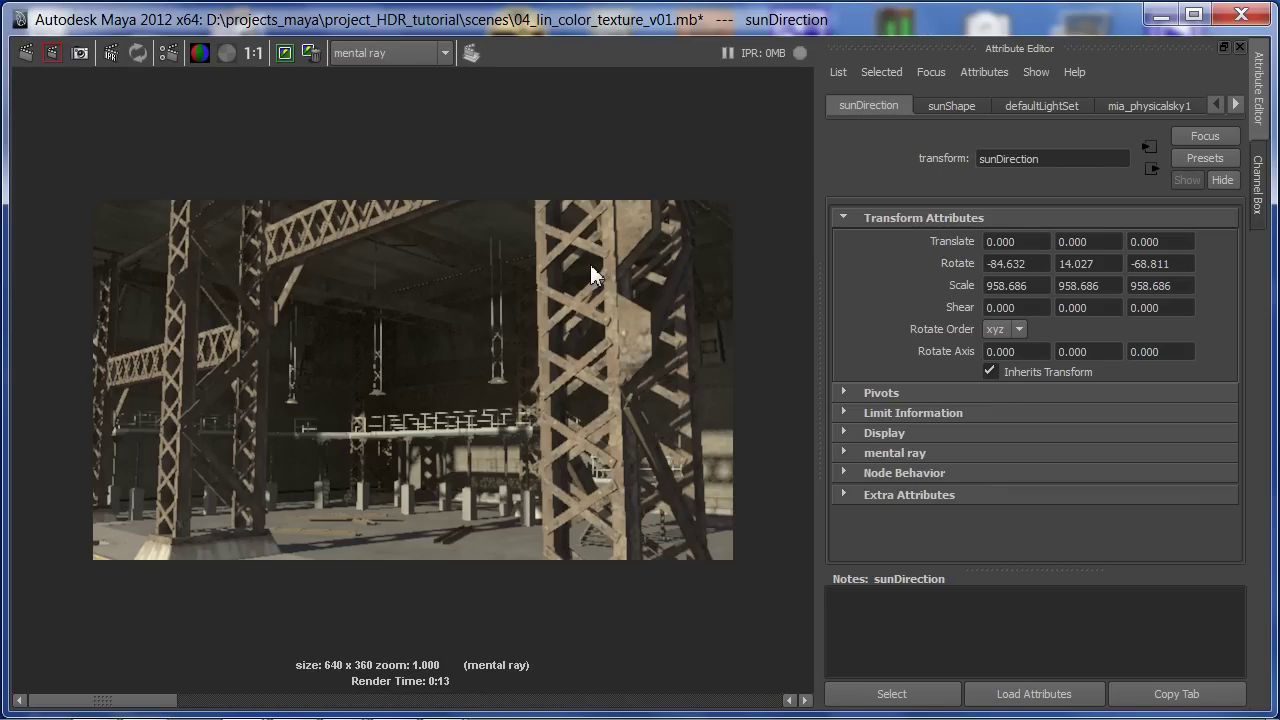
click(805, 700)
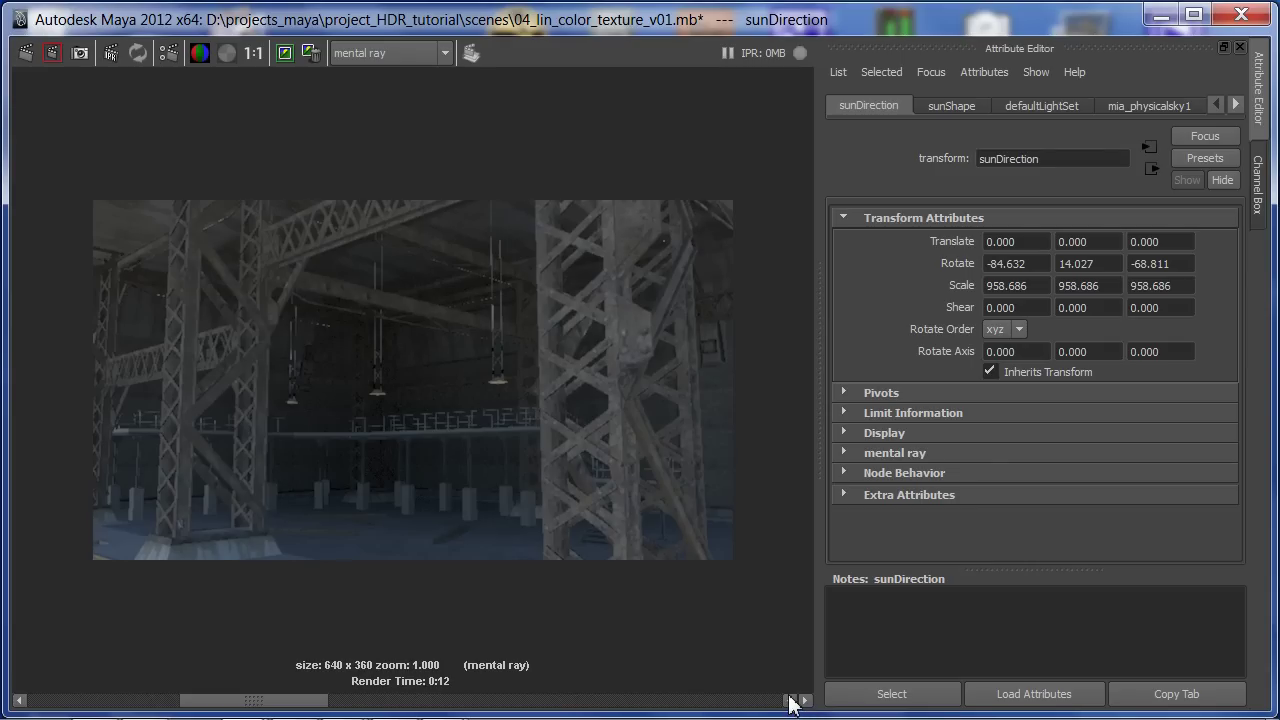
click(790, 700)
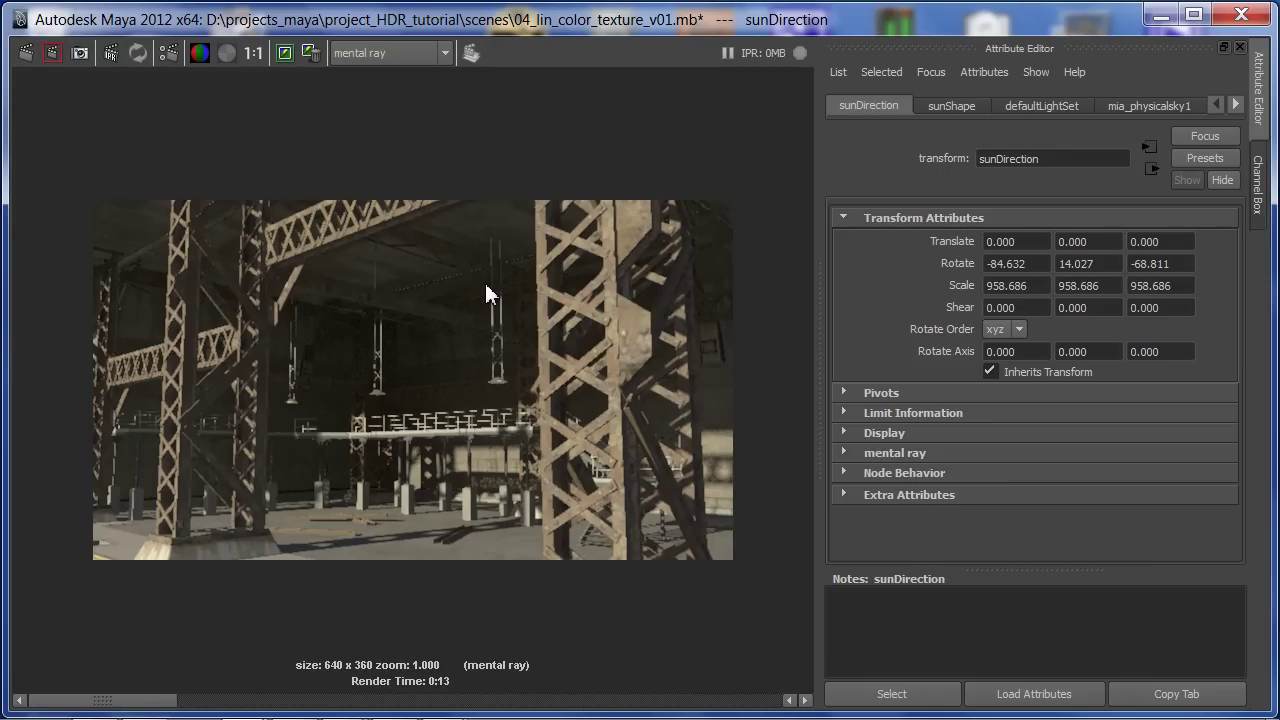
key(space)
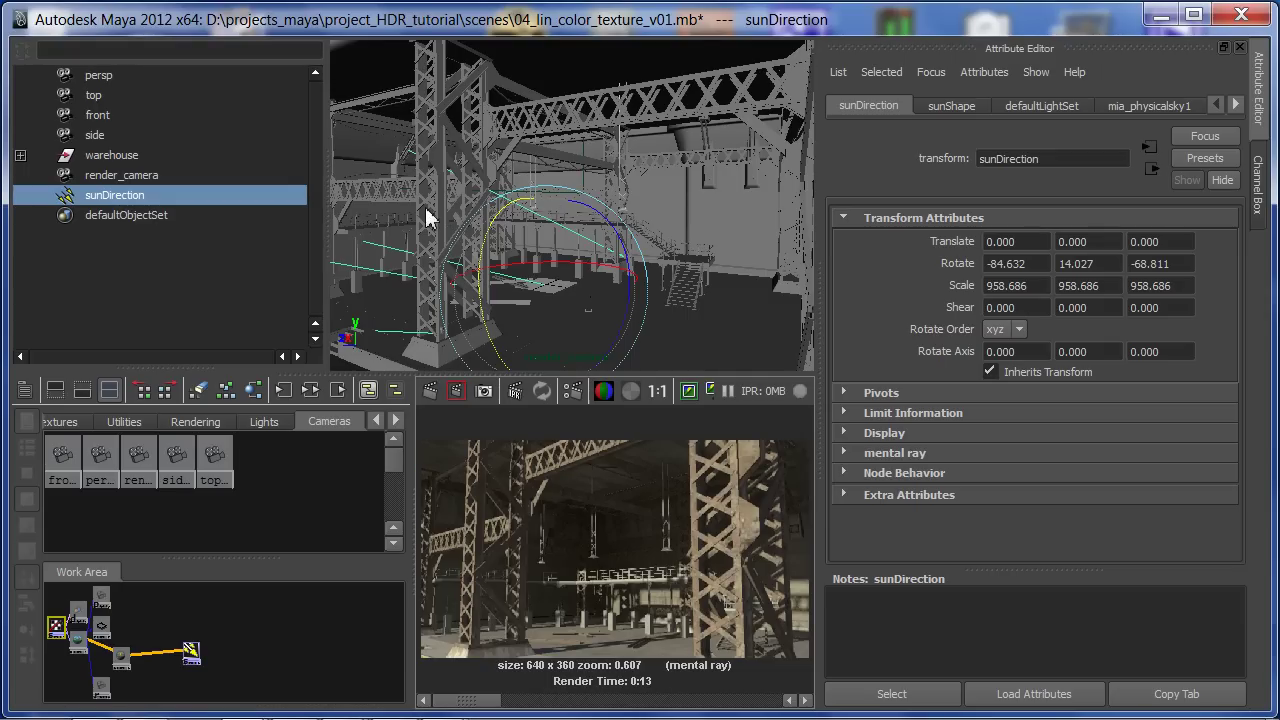
- Graph the ironwork column's material and inspect its colorMap texture gate_rusty_c.tga in Photoshop, returning to Maya
click(428, 218)
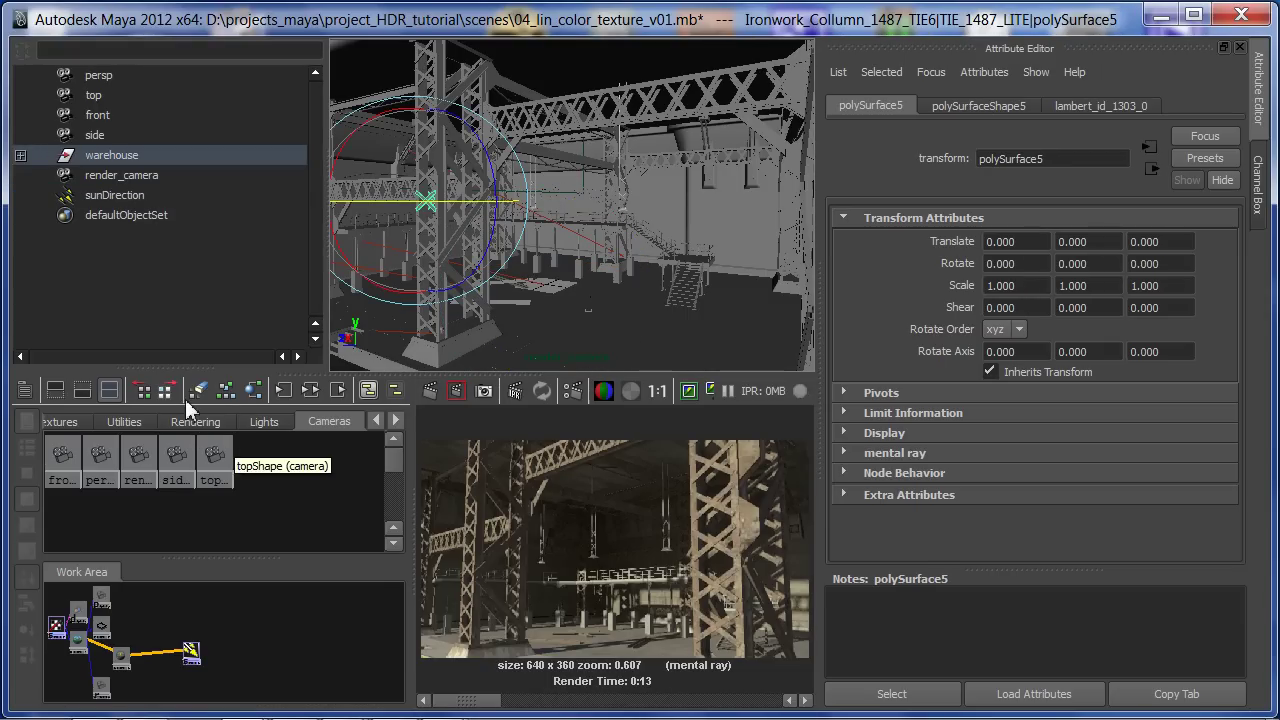
click(256, 392)
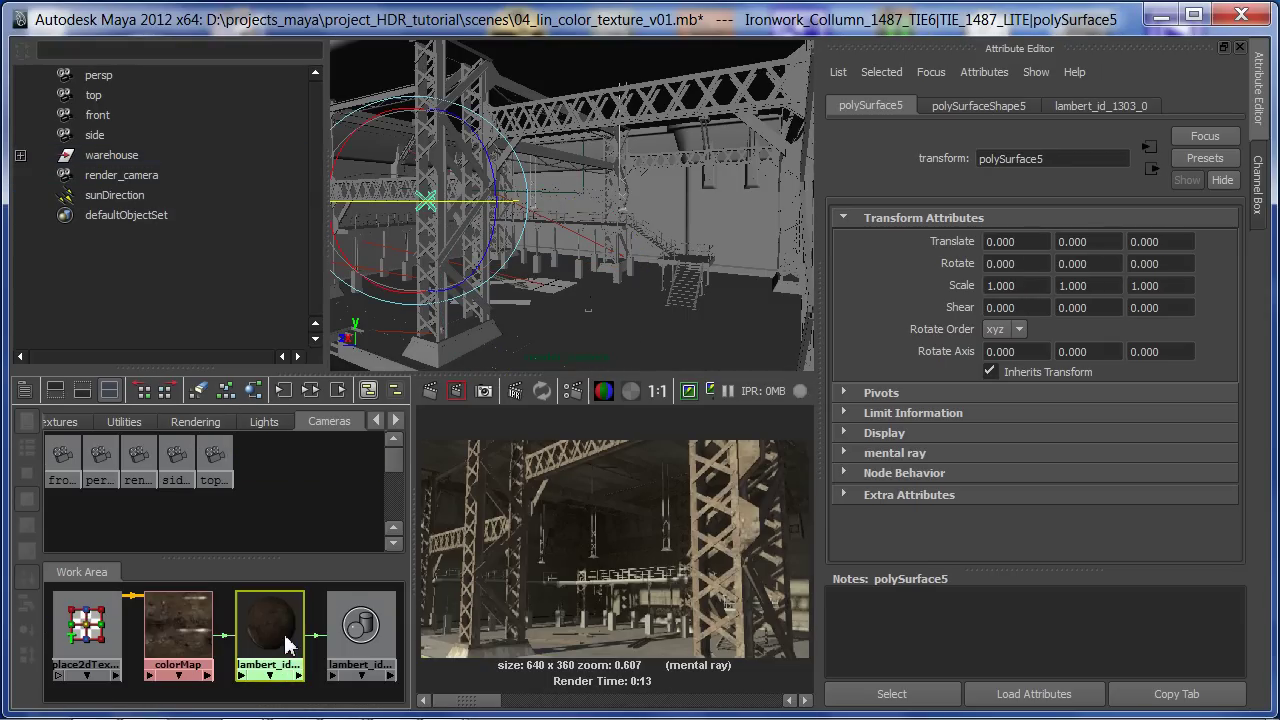
click(289, 645)
click(178, 628)
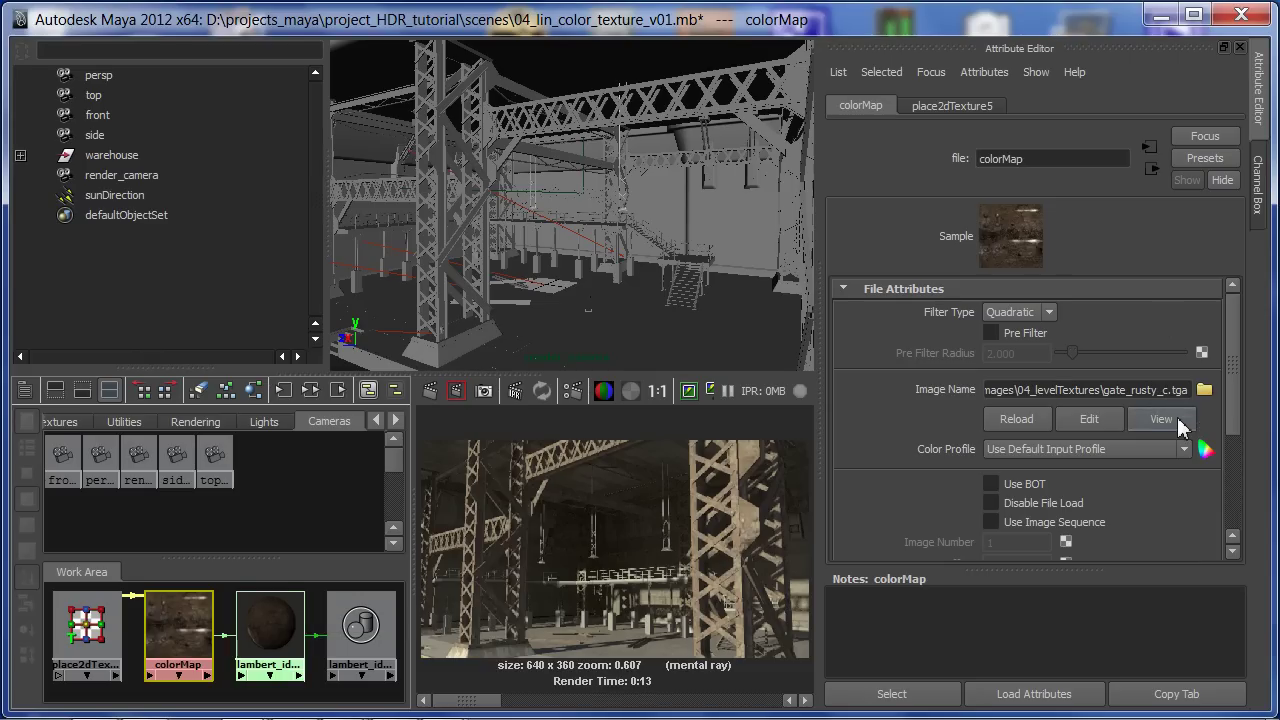
click(1179, 421)
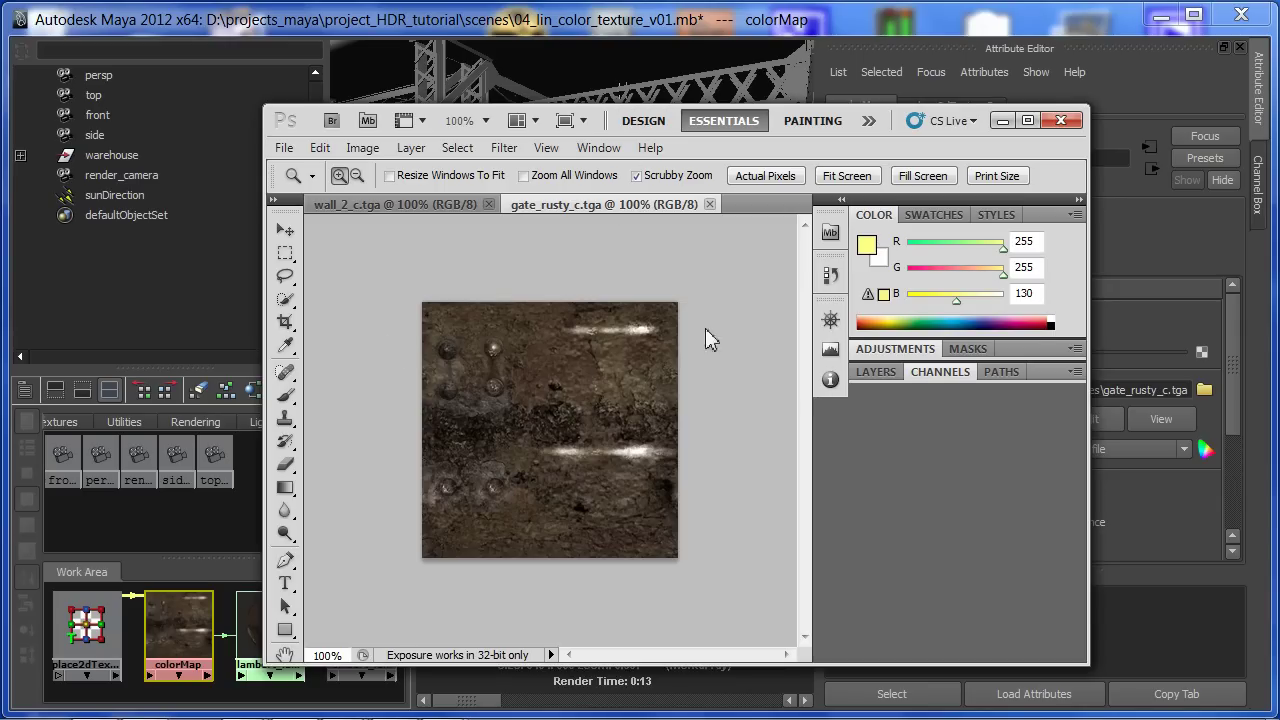
click(1003, 120)
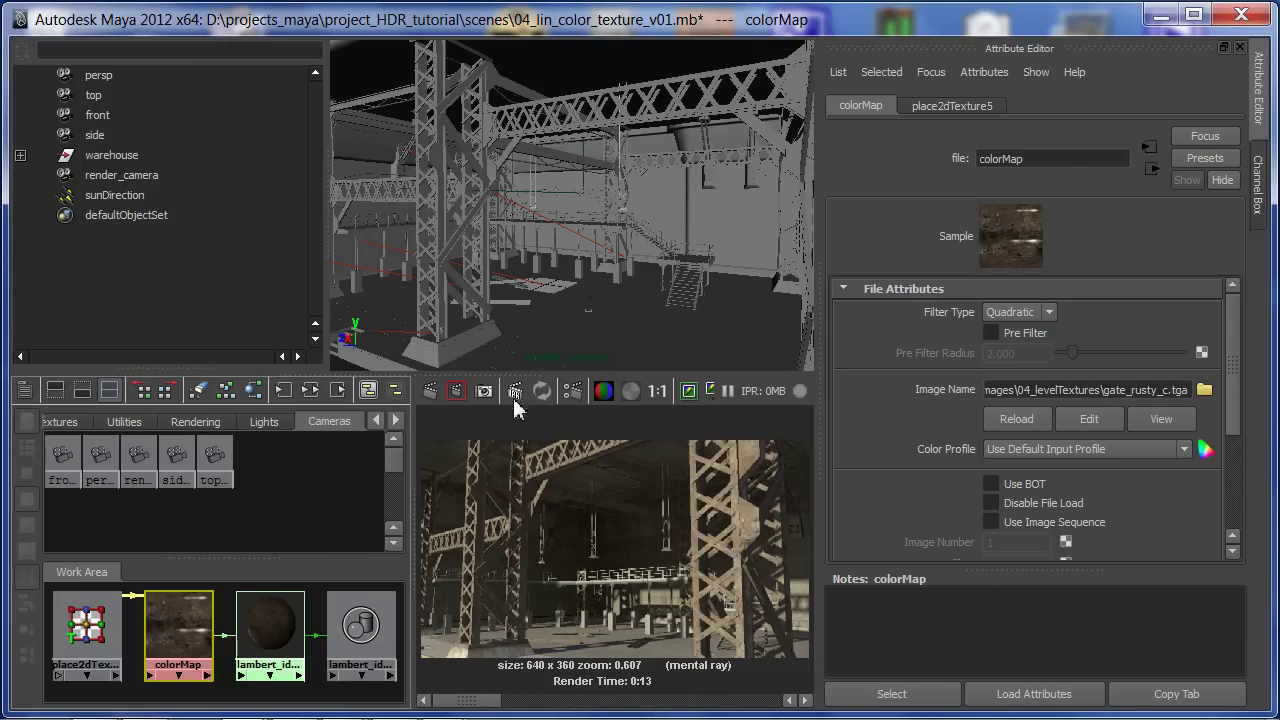
- Enable color management in the common render settings
click(571, 391)
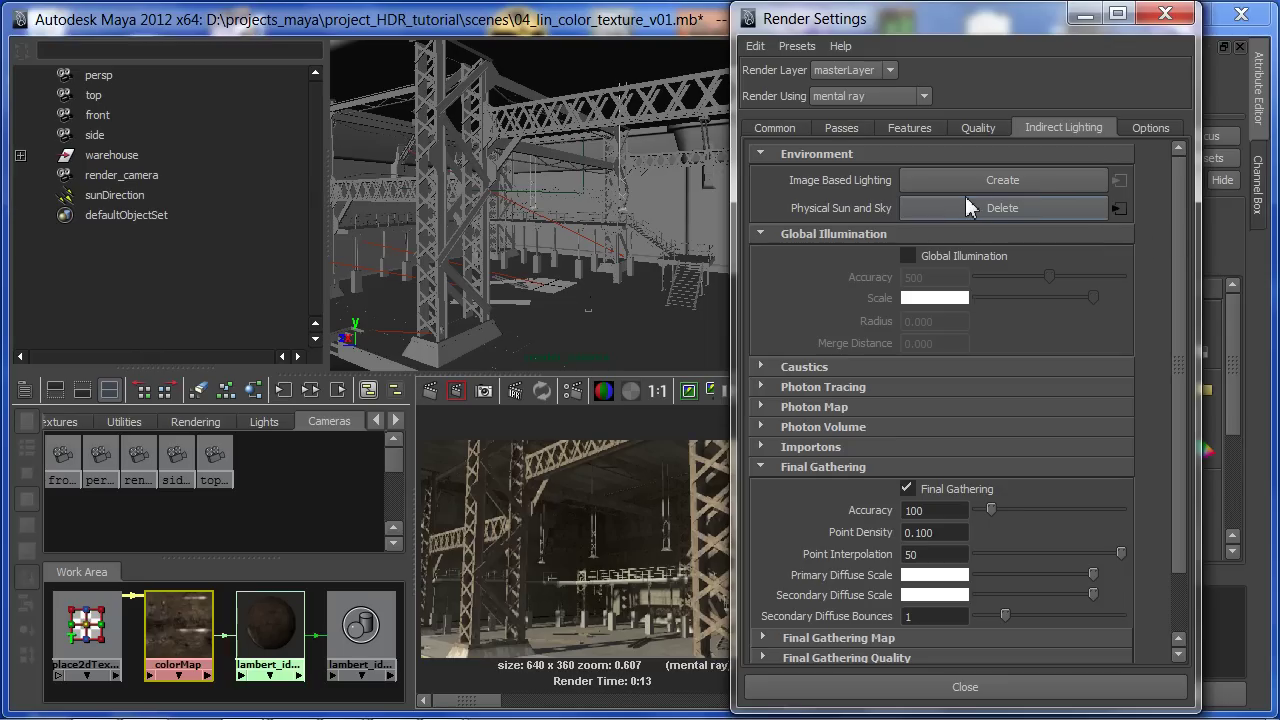
click(785, 133)
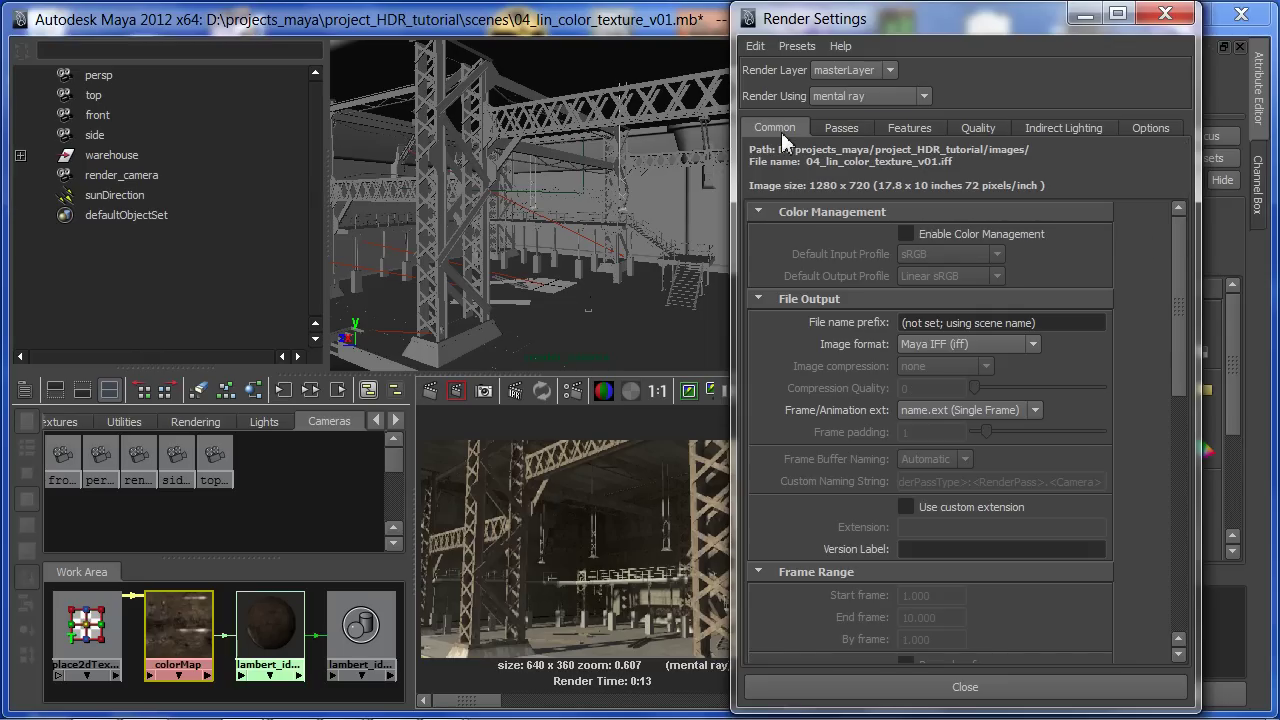
click(906, 236)
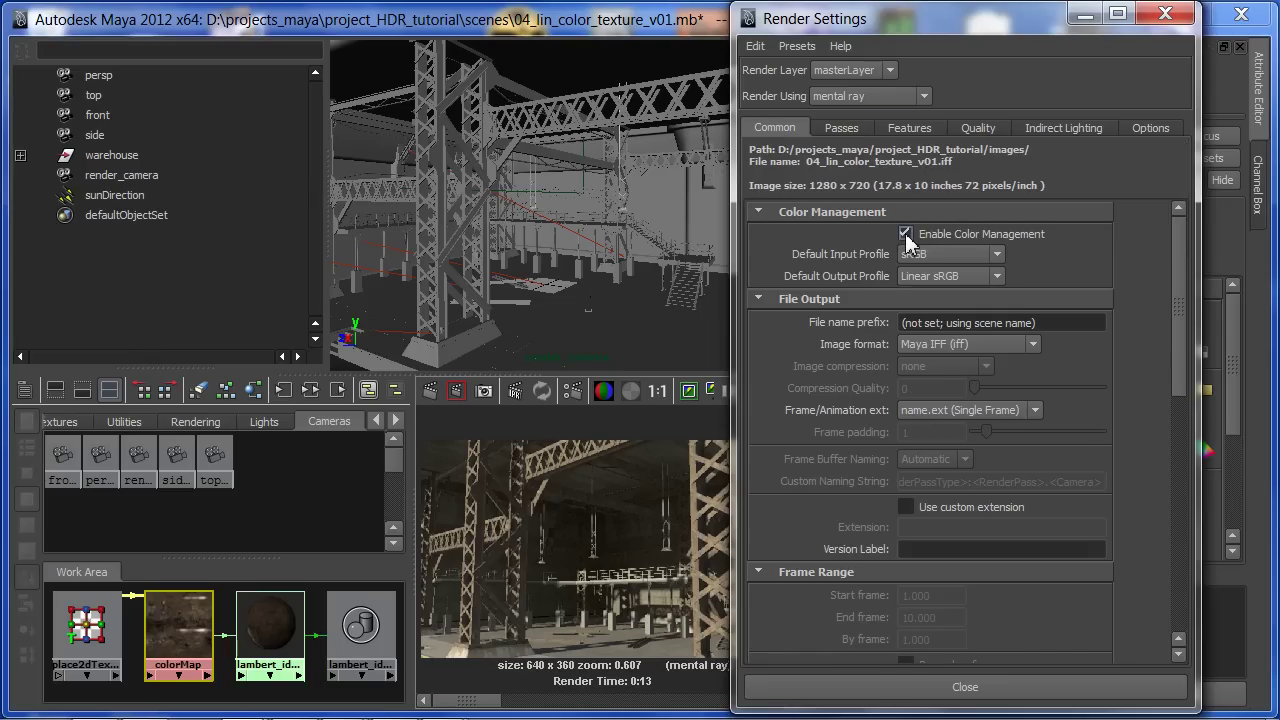
- Set the image format for file output to OpenEXR (exr)
click(944, 348)
scroll(1032, 484, down, 5)
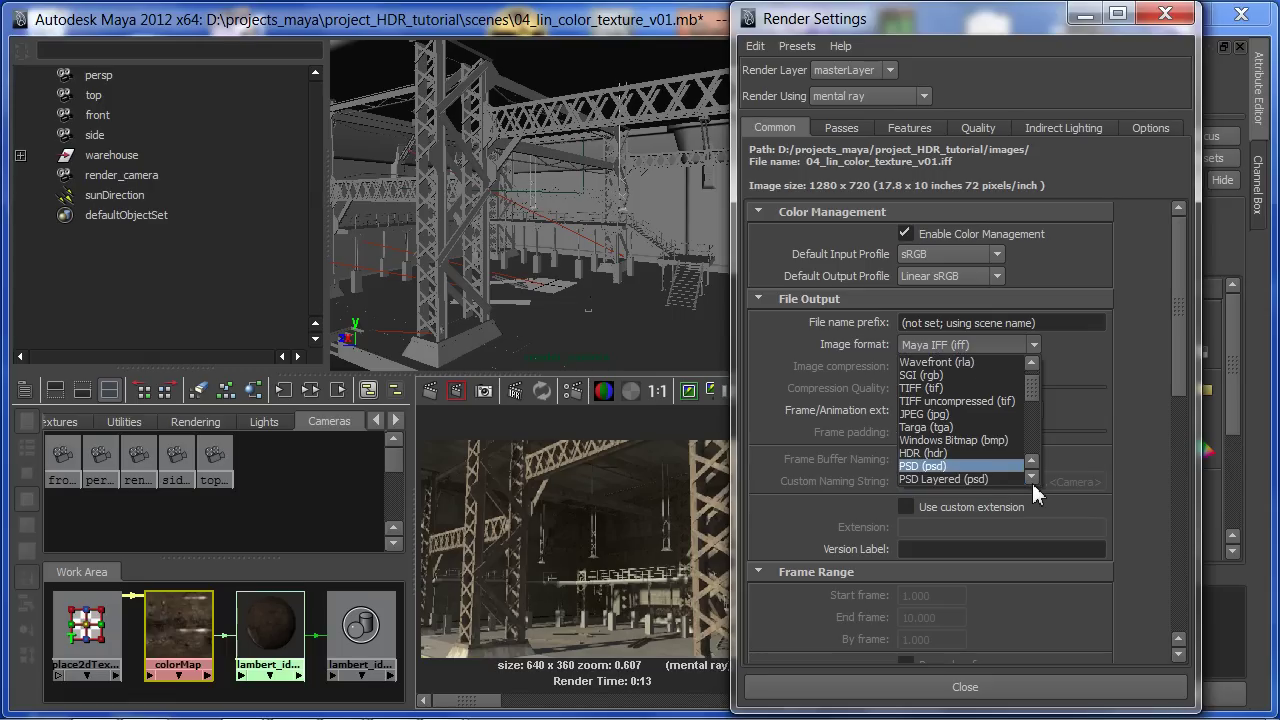
click(972, 455)
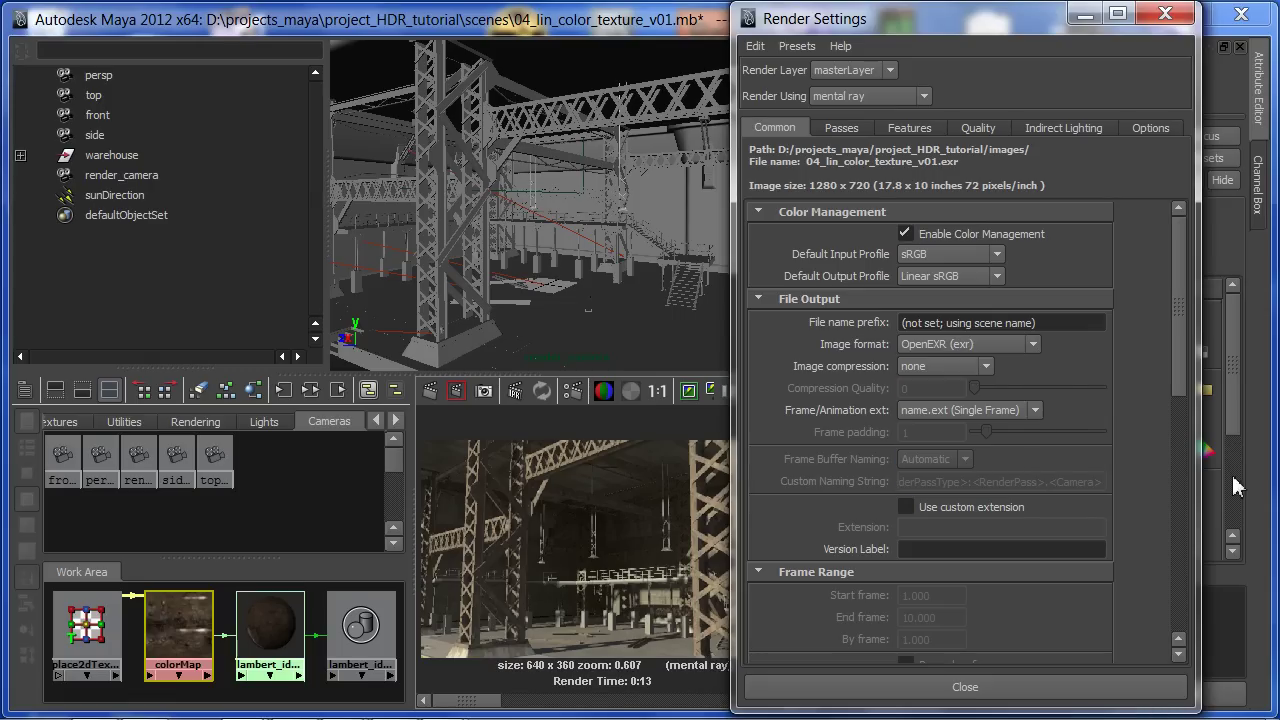
- Set the framebuffer data type to RGBA (Float) 4x32 Bit in the quality settings and close the render settings
click(990, 130)
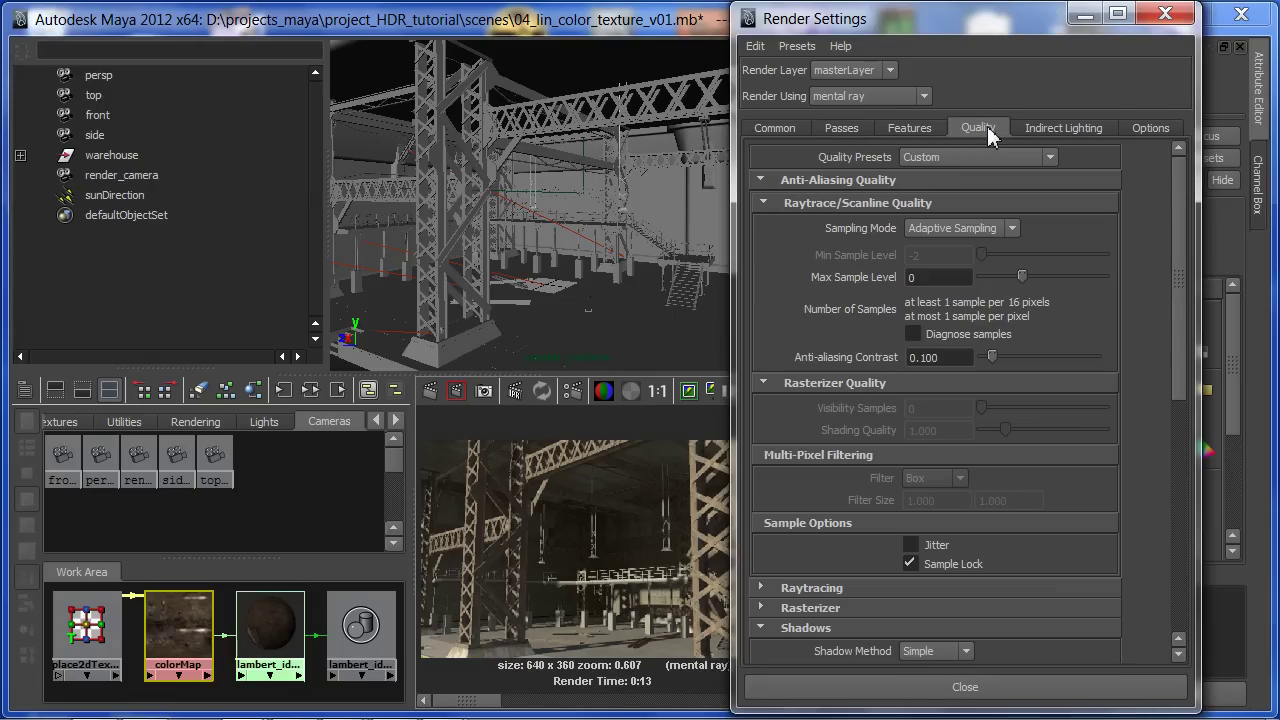
drag(1176, 272, 1172, 627)
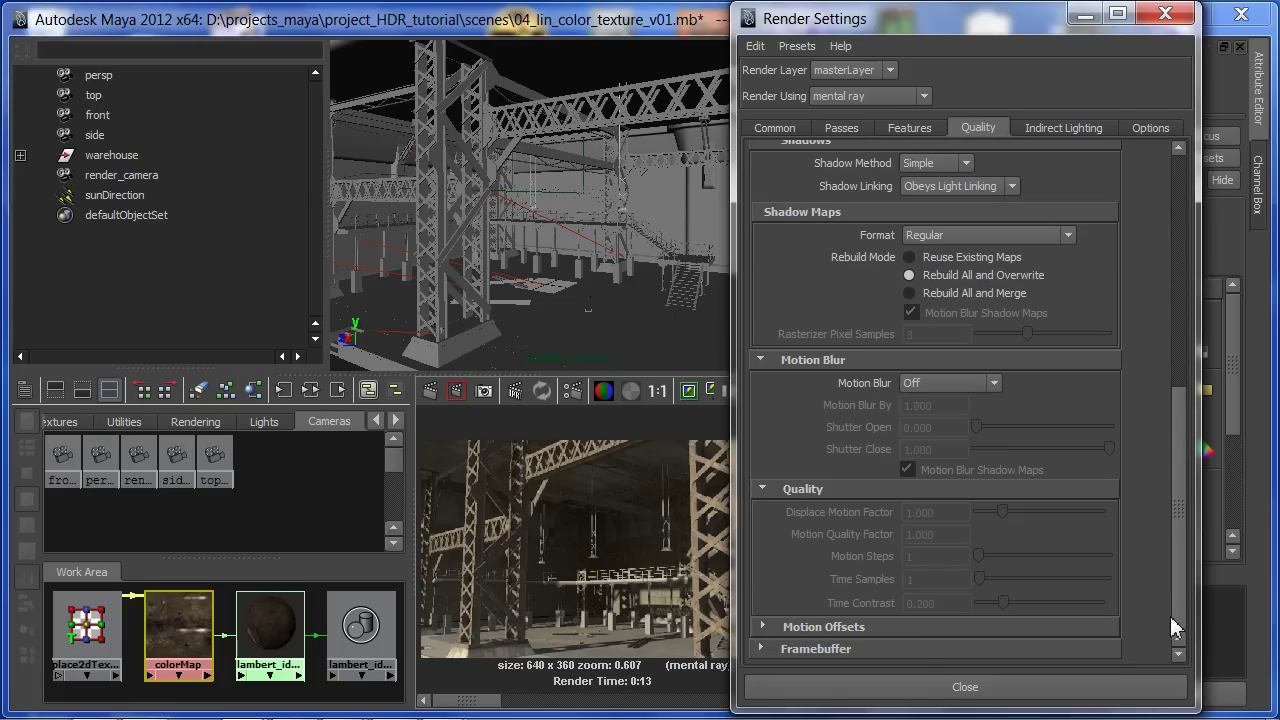
click(926, 649)
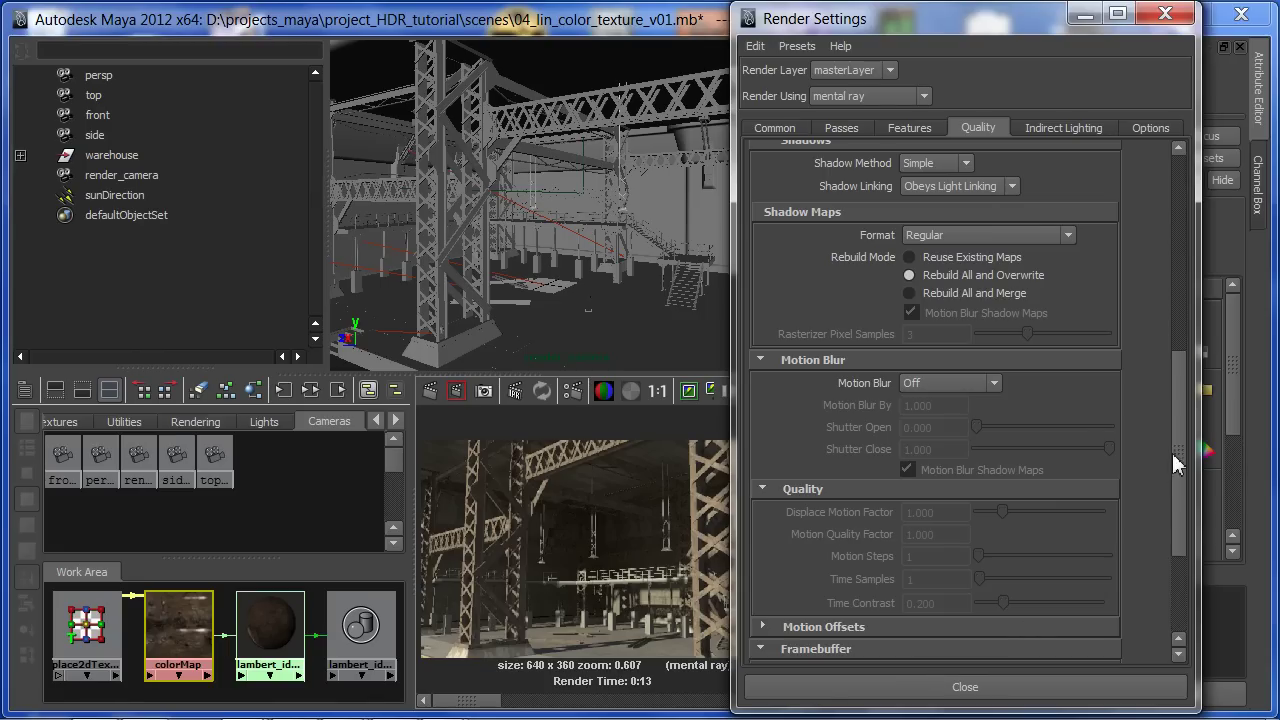
drag(1171, 456, 1177, 548)
click(955, 488)
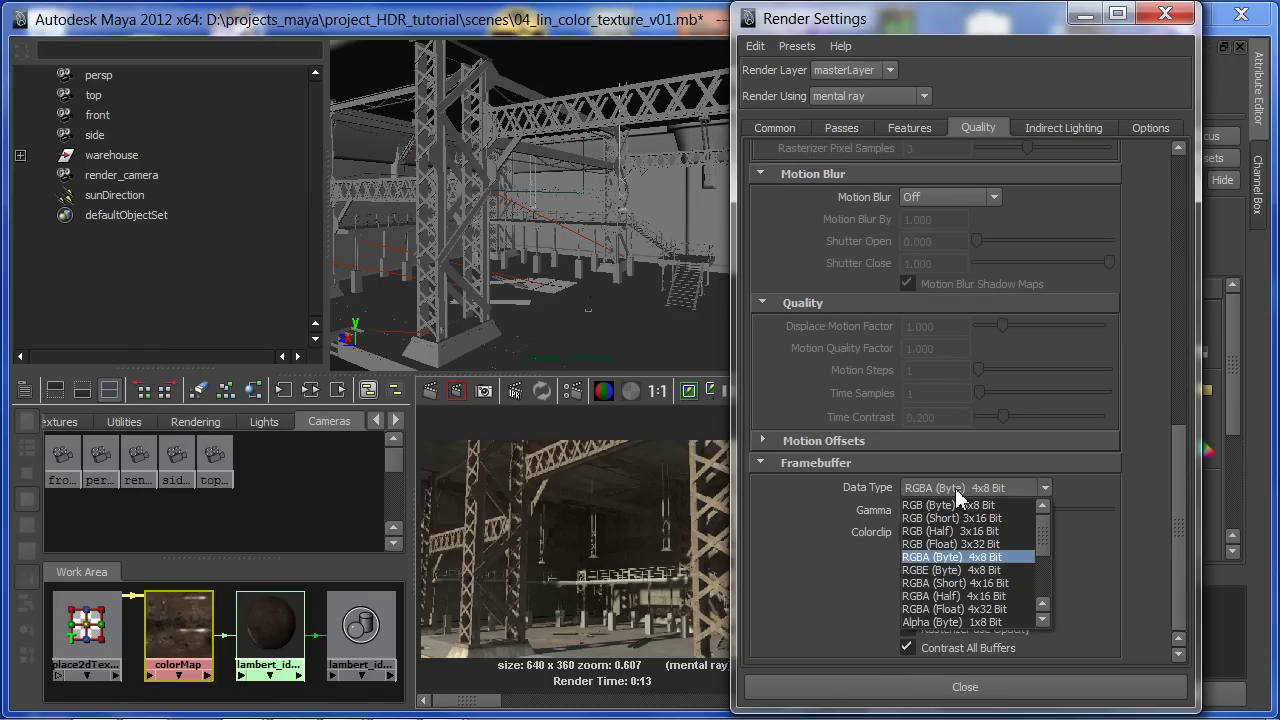
click(994, 609)
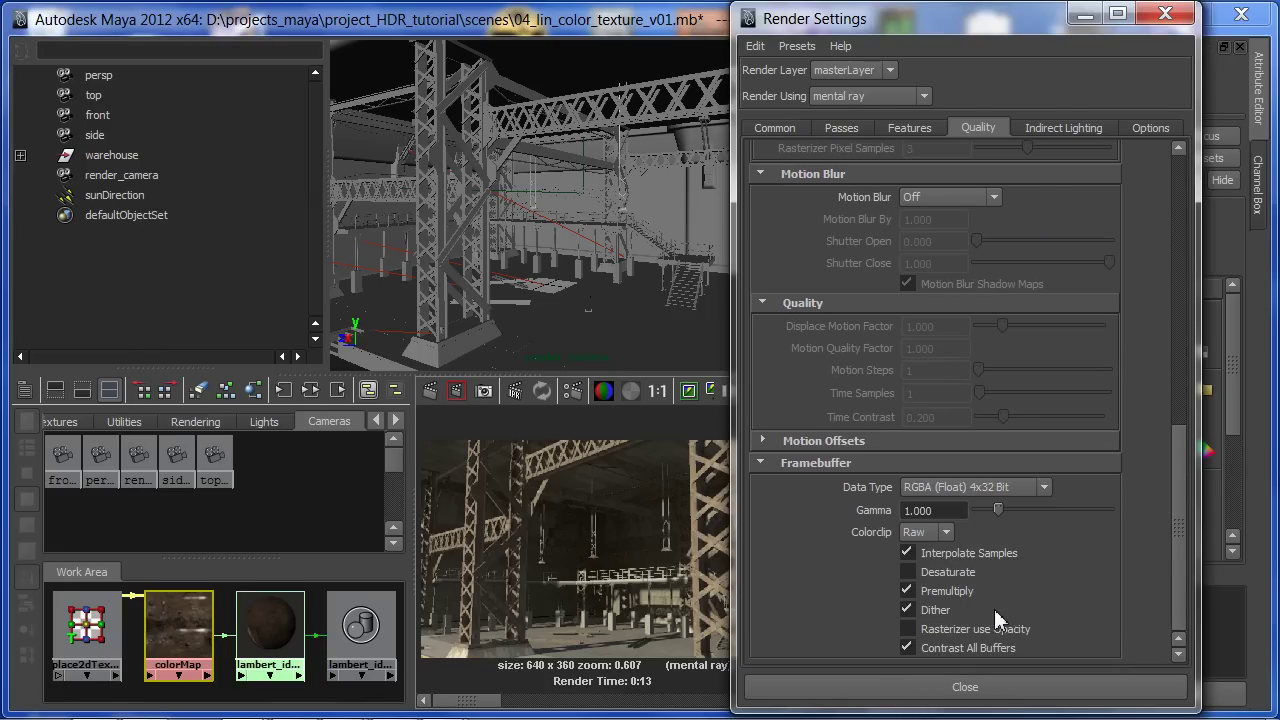
click(998, 688)
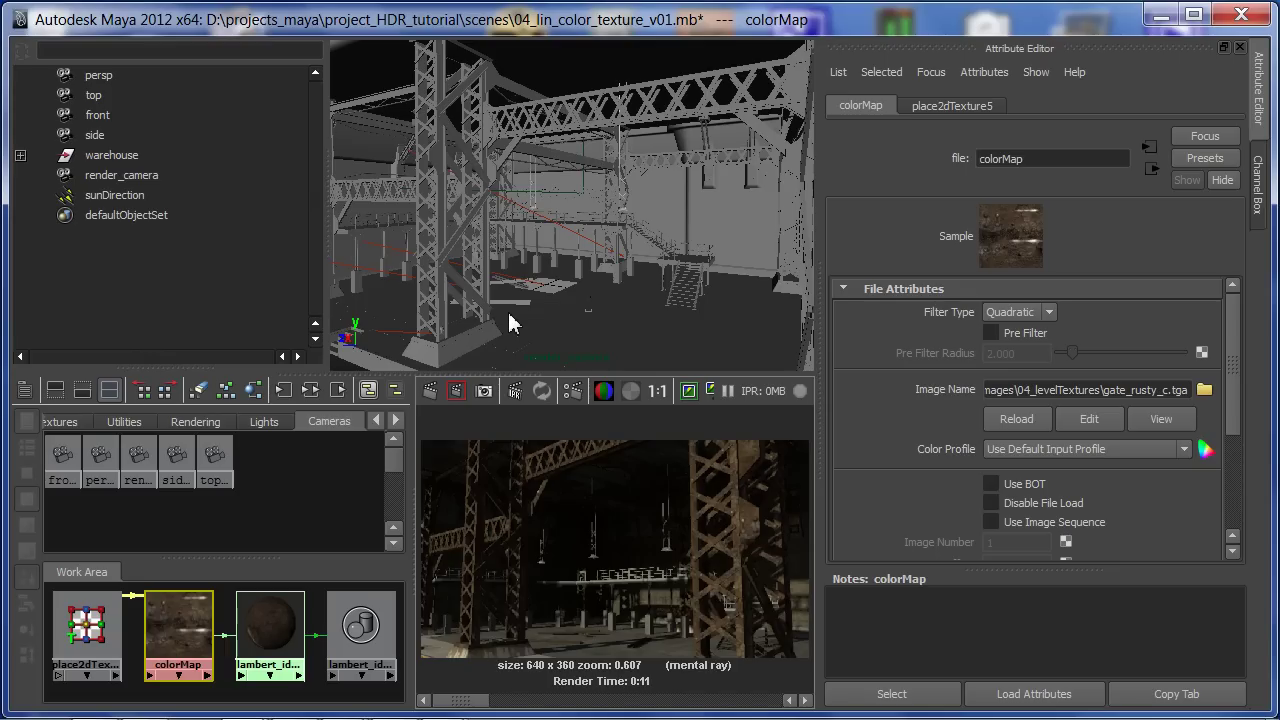
- Compare the color-managed render with the previously kept render at full pane size
key(space)
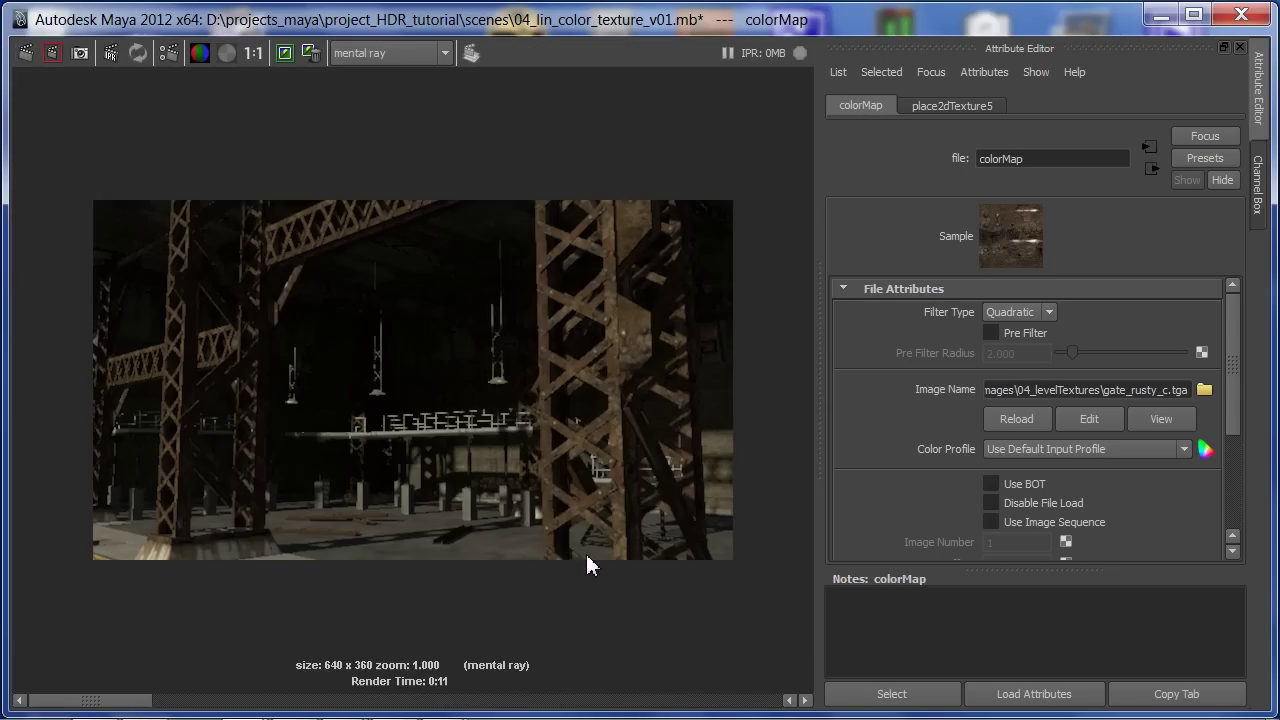
click(806, 701)
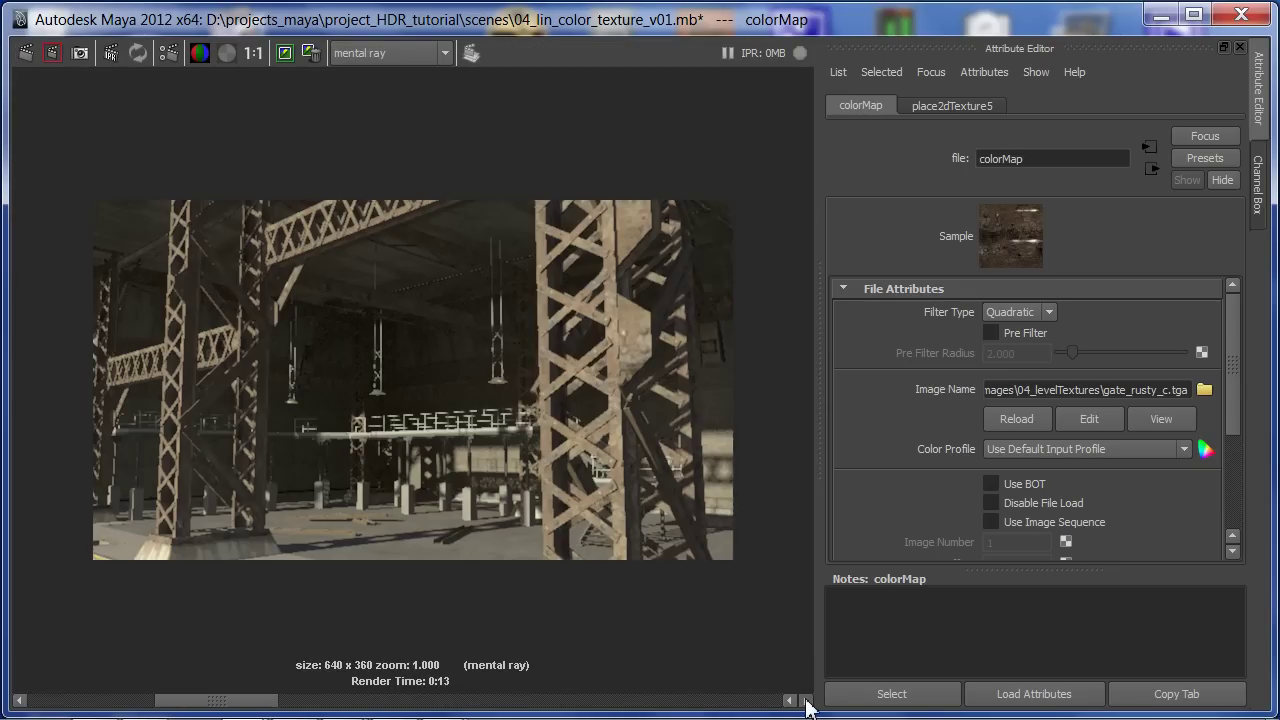
click(790, 701)
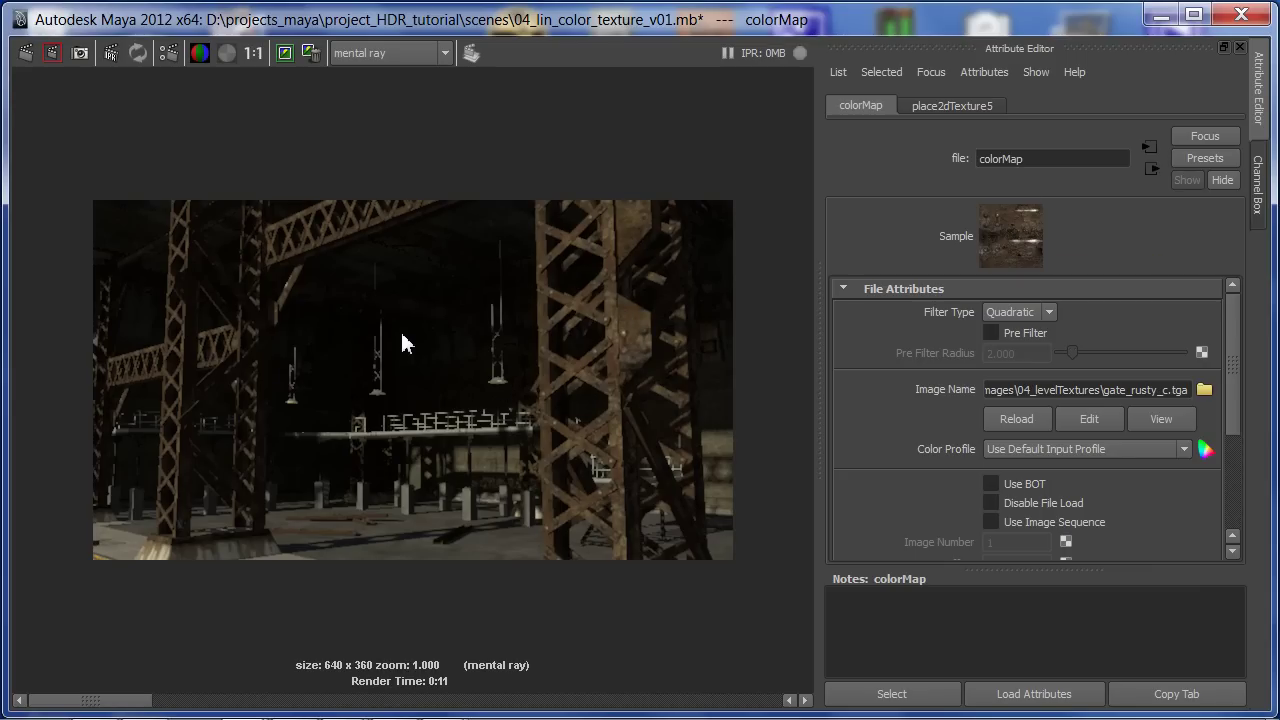
key(space)
- Create a polygon sphere, scale it uniformly to about 315 and raise it to about 304 in Y
key(space)
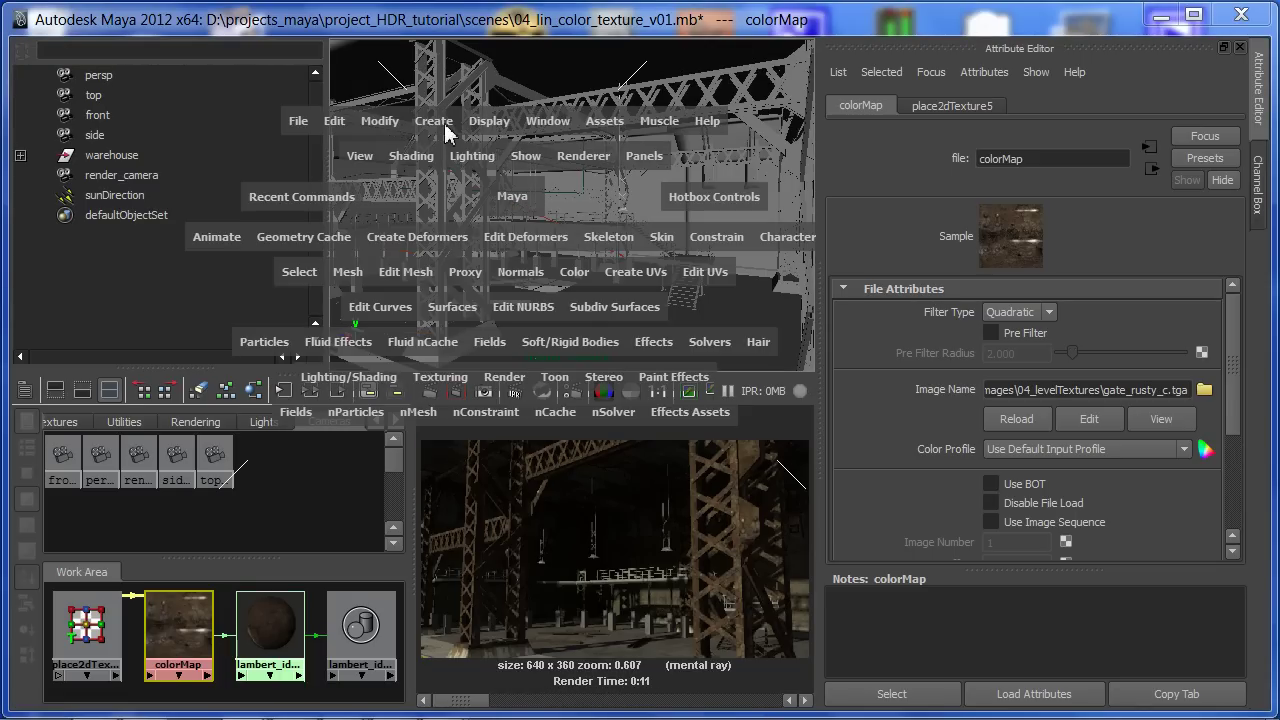
click(445, 123)
mouse_move(497, 178)
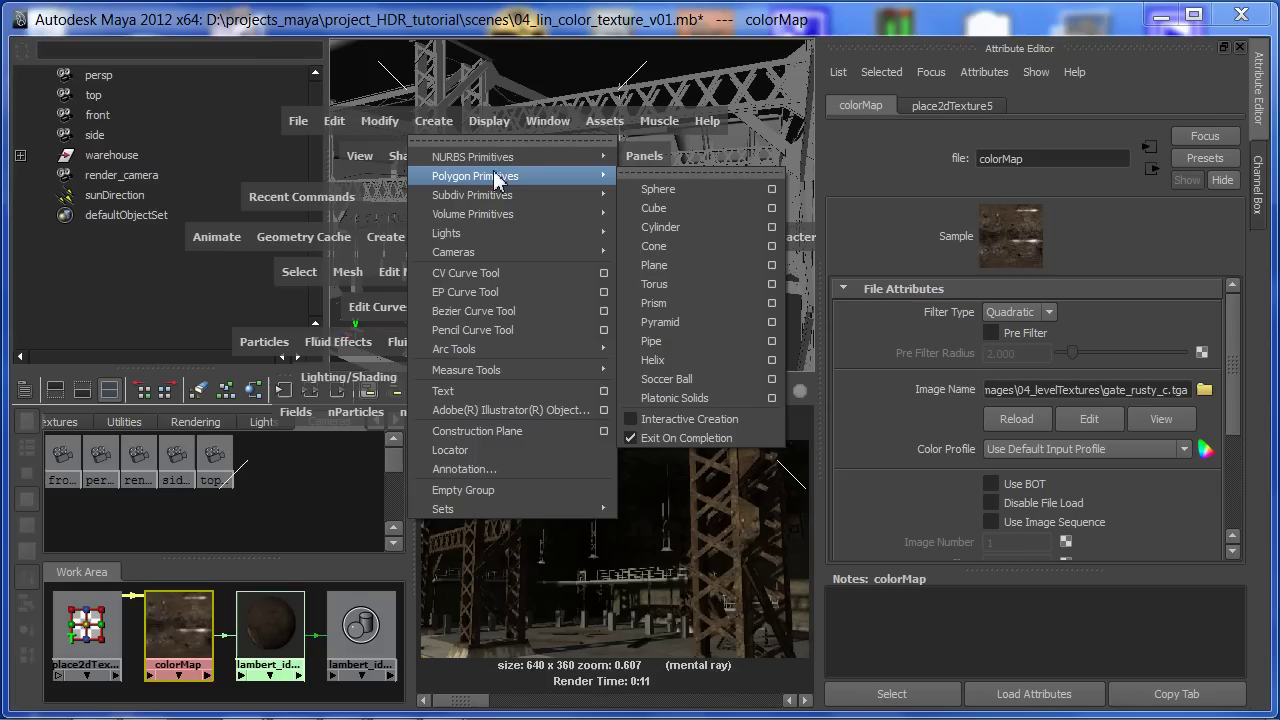
click(671, 196)
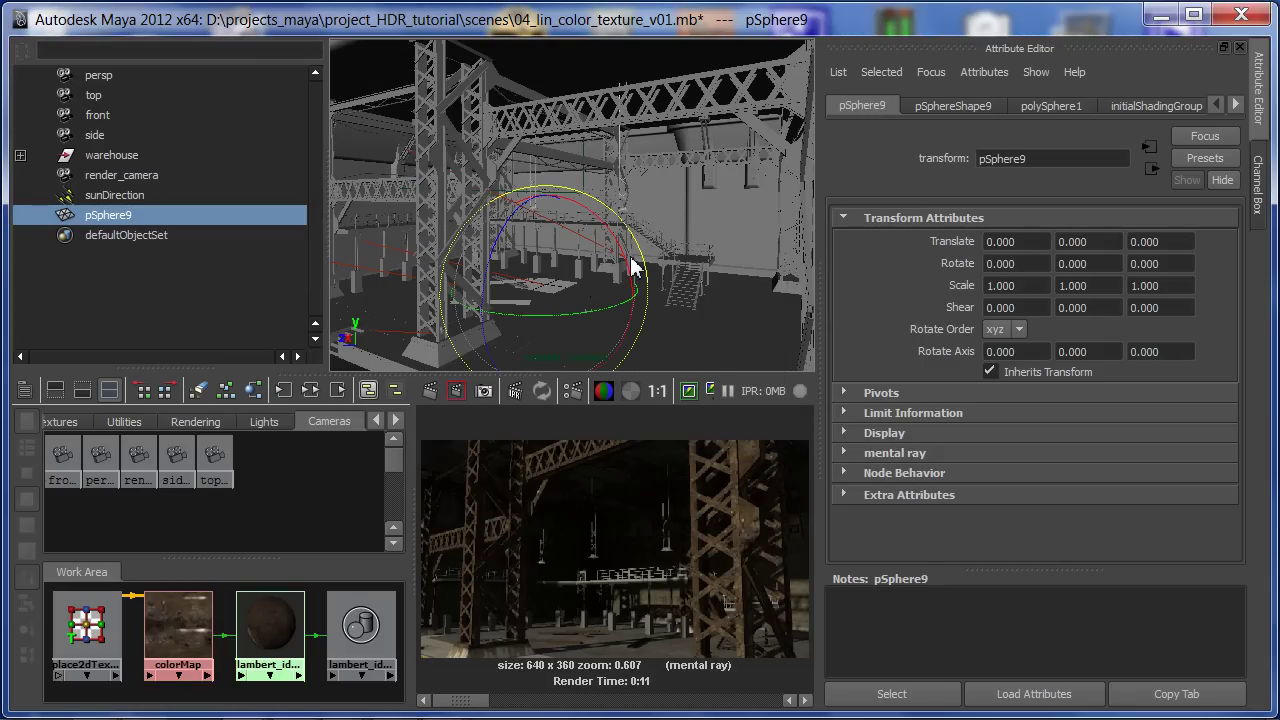
key(w)
key(q)
key(r)
middle_drag(581, 270, 654, 277)
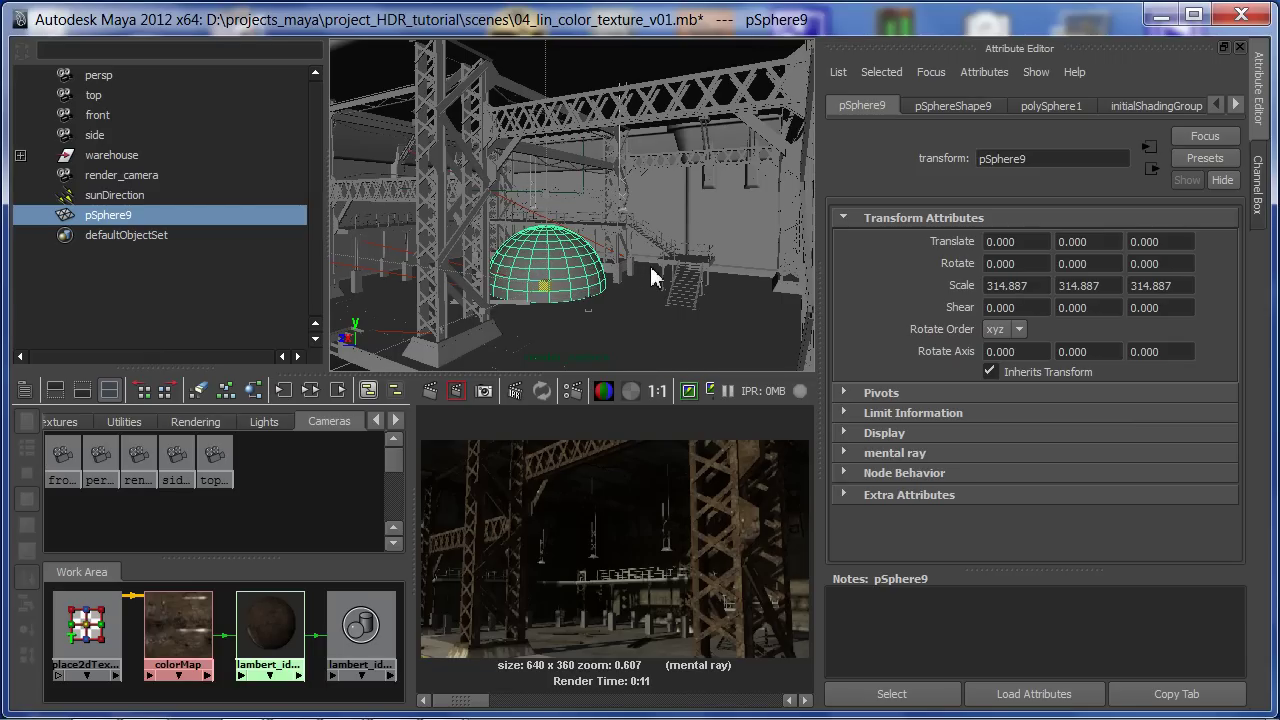
drag(551, 222, 554, 171)
- Duplicate the sphere and move the copy along Z to about -718, beside the original
key(space)
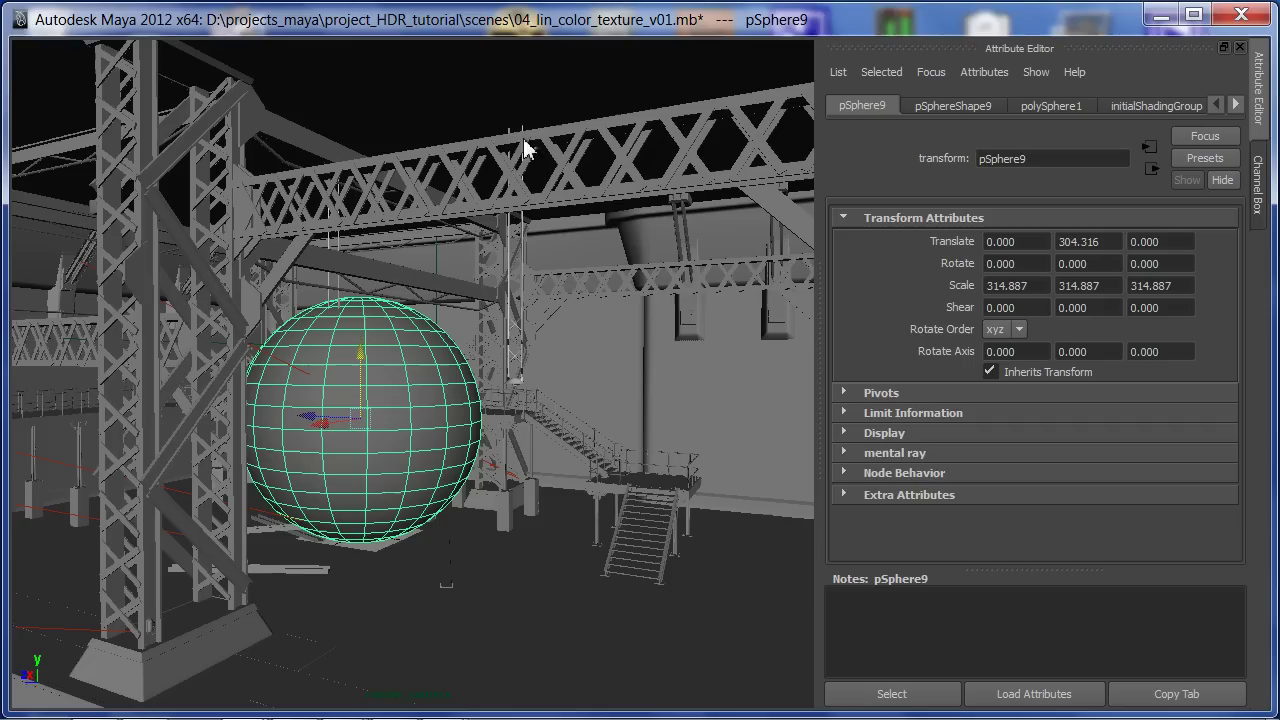
key(space)
drag(356, 278, 424, 553)
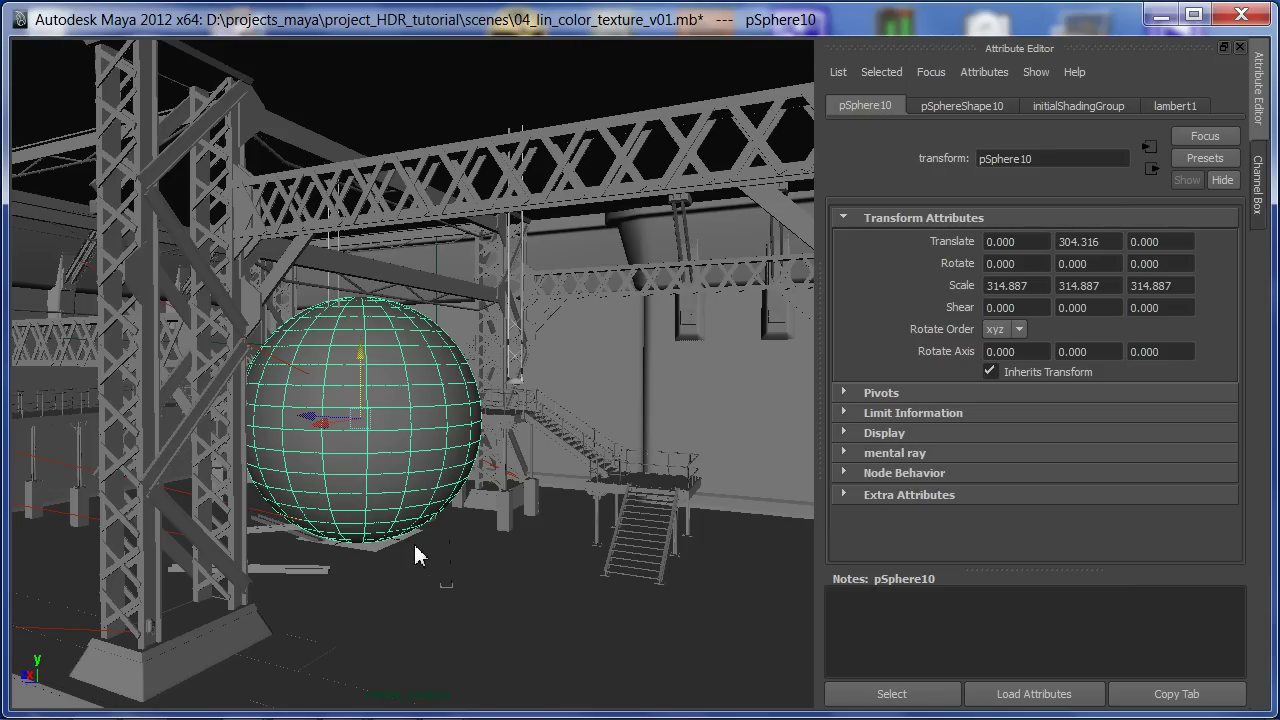
drag(306, 423, 560, 491)
key(space)
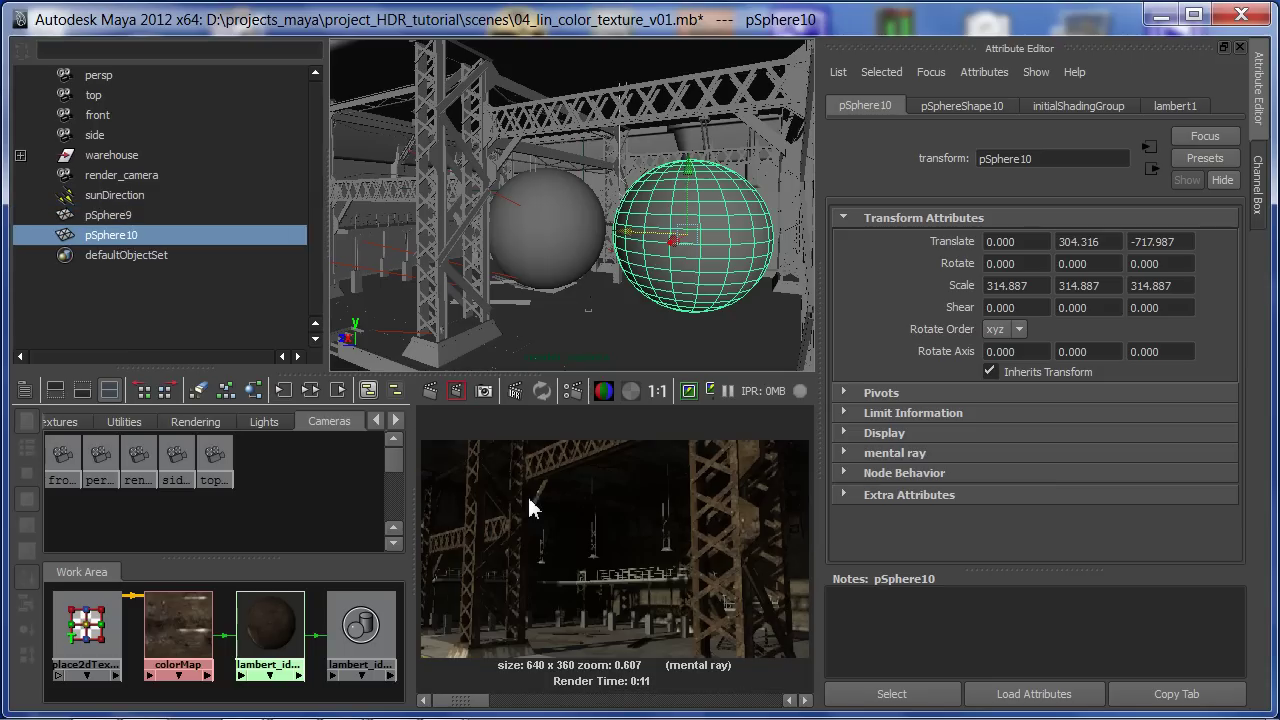
- Show the Hypershade's node creation list, filter it by "mia" and enlarge the Hypershade to full pane size
click(24, 390)
drag(77, 451, 25, 451)
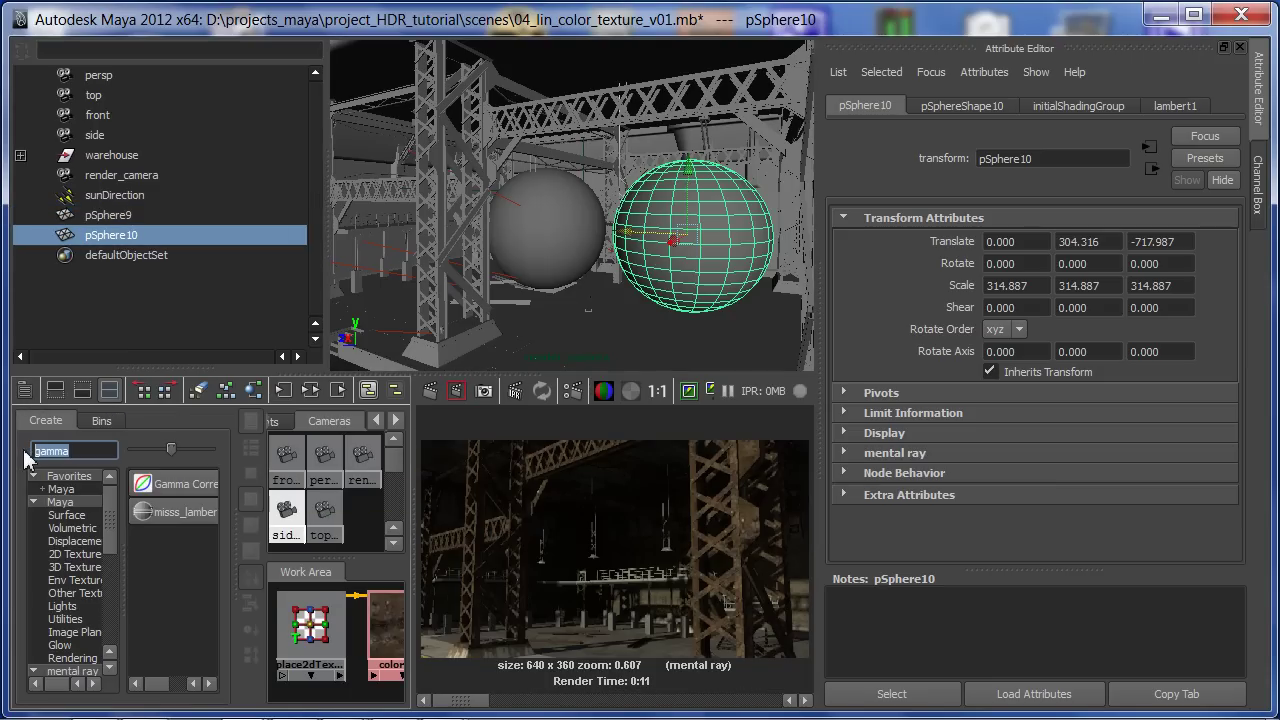
text(mia)
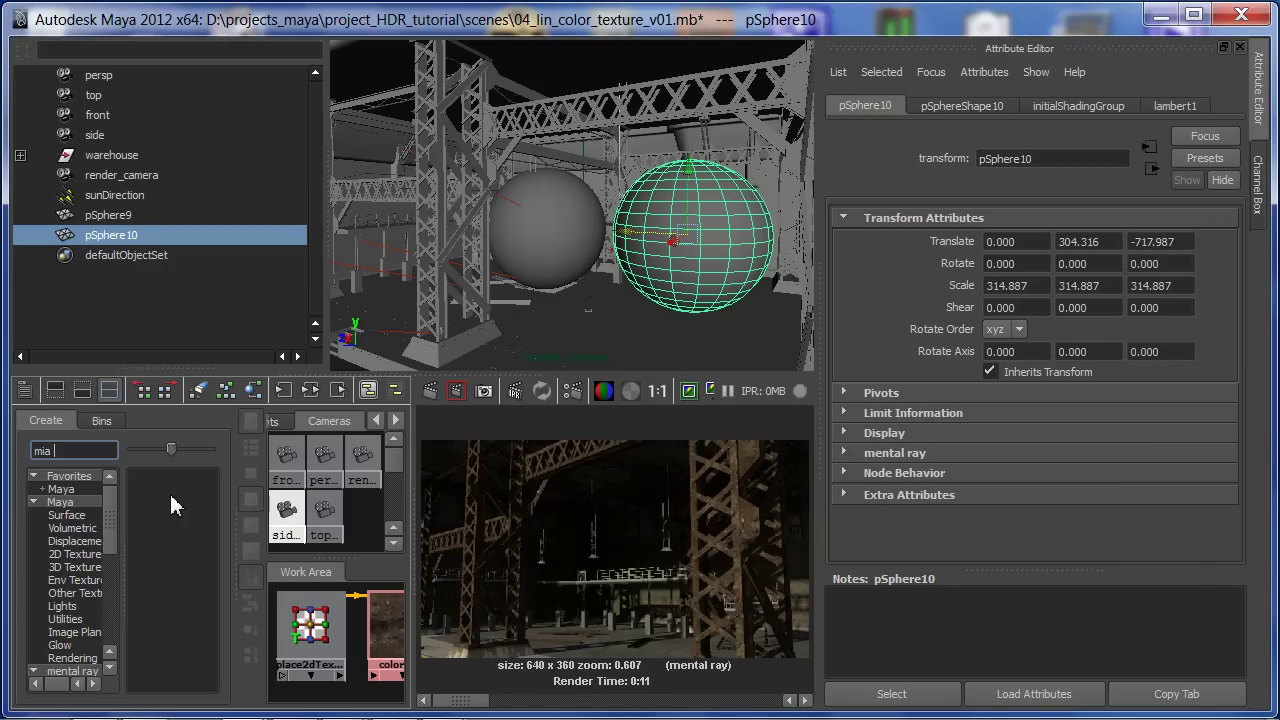
key(BackSpace)
key(BackSpace)
key(BackSpace)
key(BackSpace)
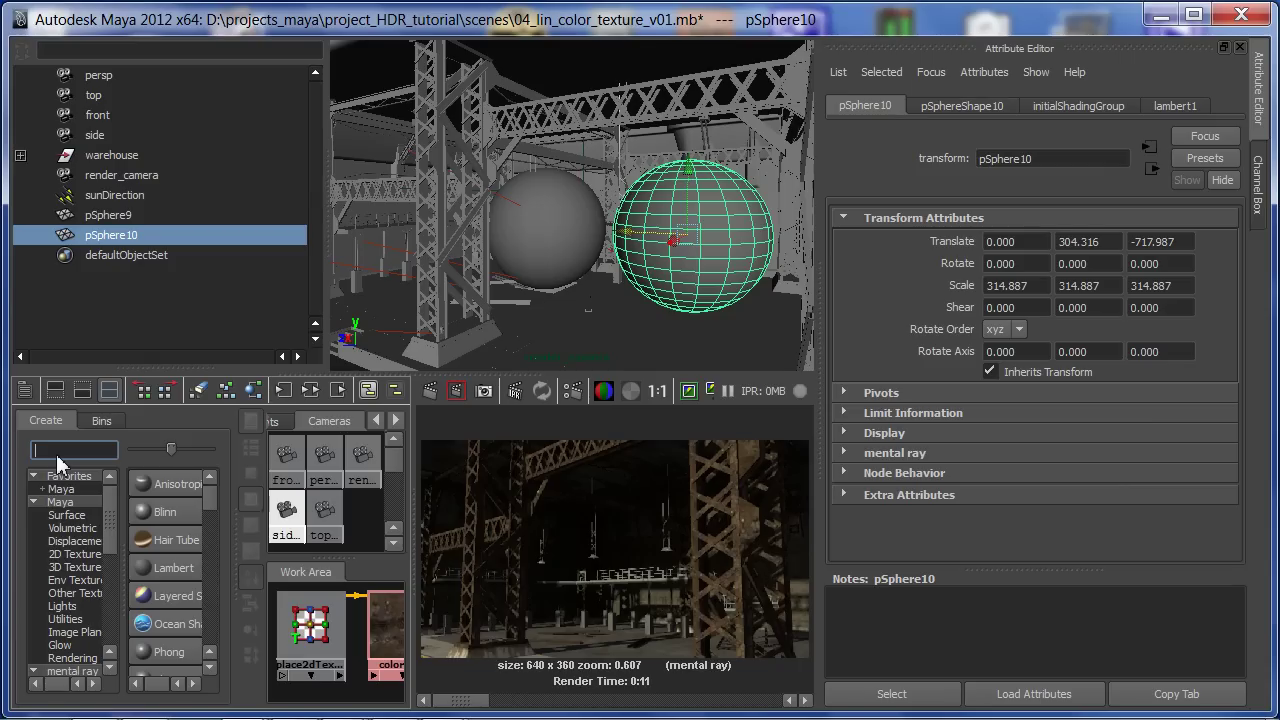
text(mia)
key(BackSpace)
key(BackSpace)
key(BackSpace)
key(space)
click(77, 115)
text(mia)
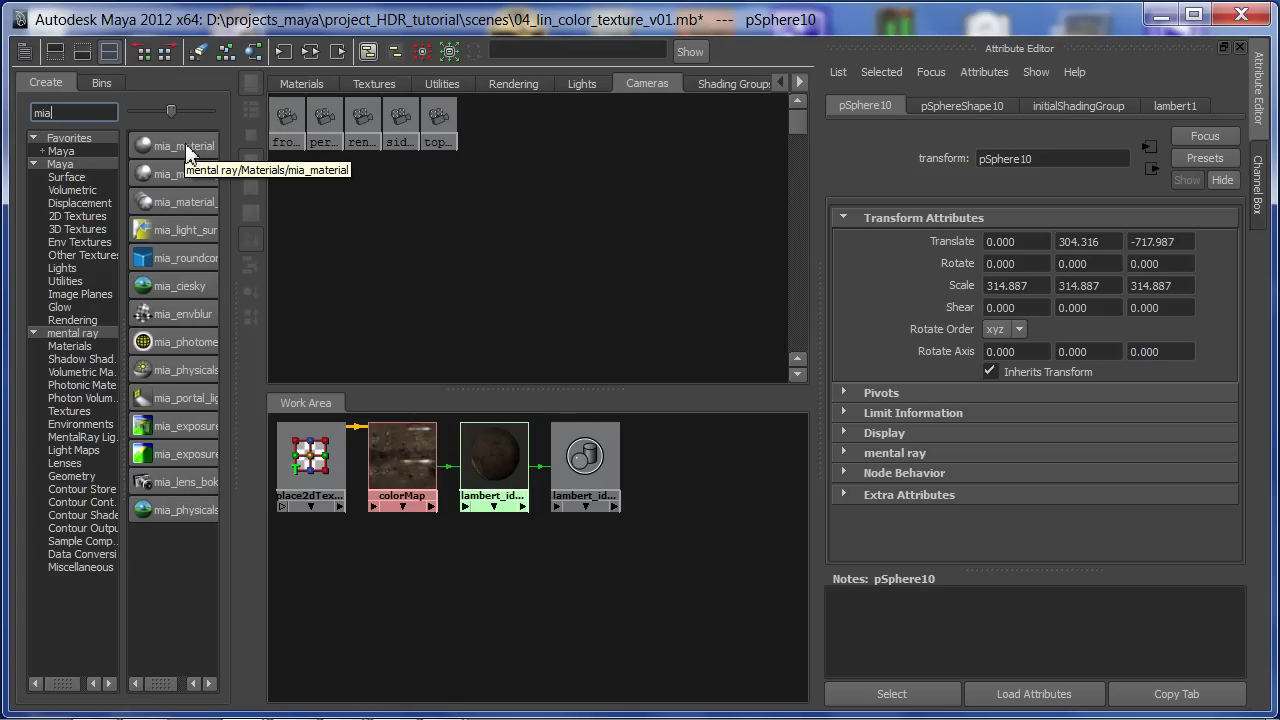
- Create two mia_material_x materials and place them side by side below the existing lambert network
click(185, 170)
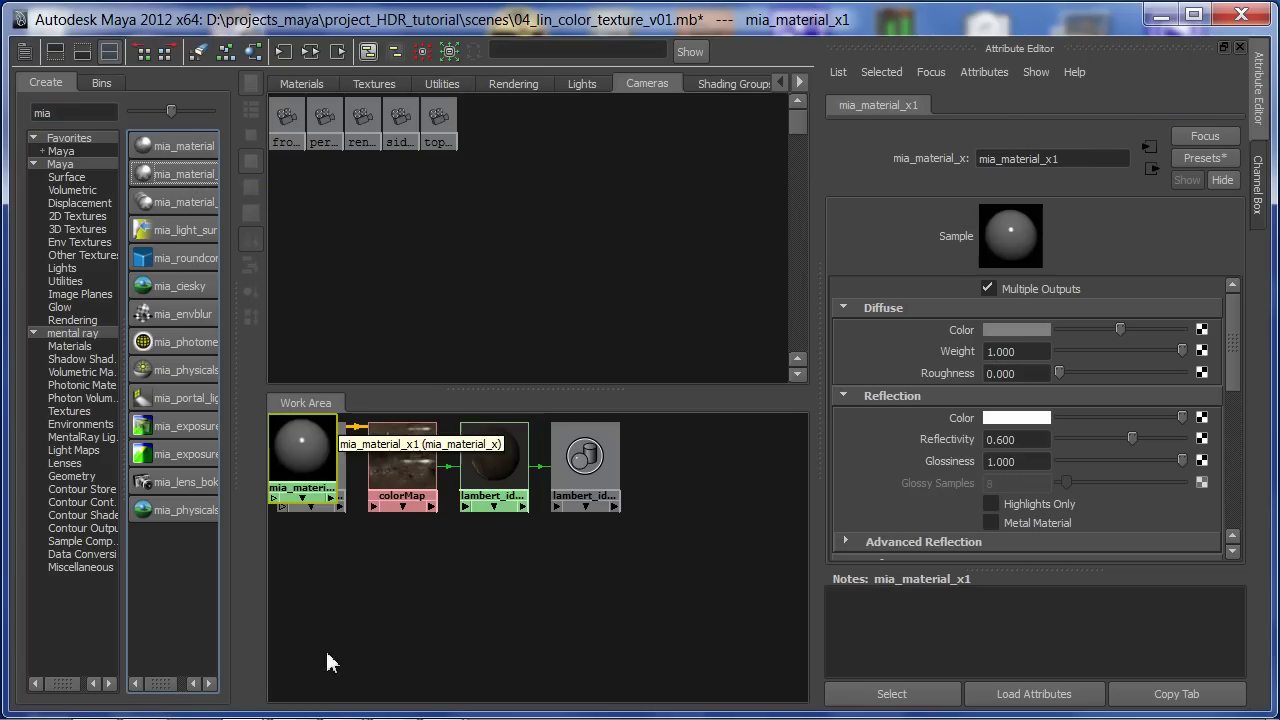
drag(311, 472, 370, 592)
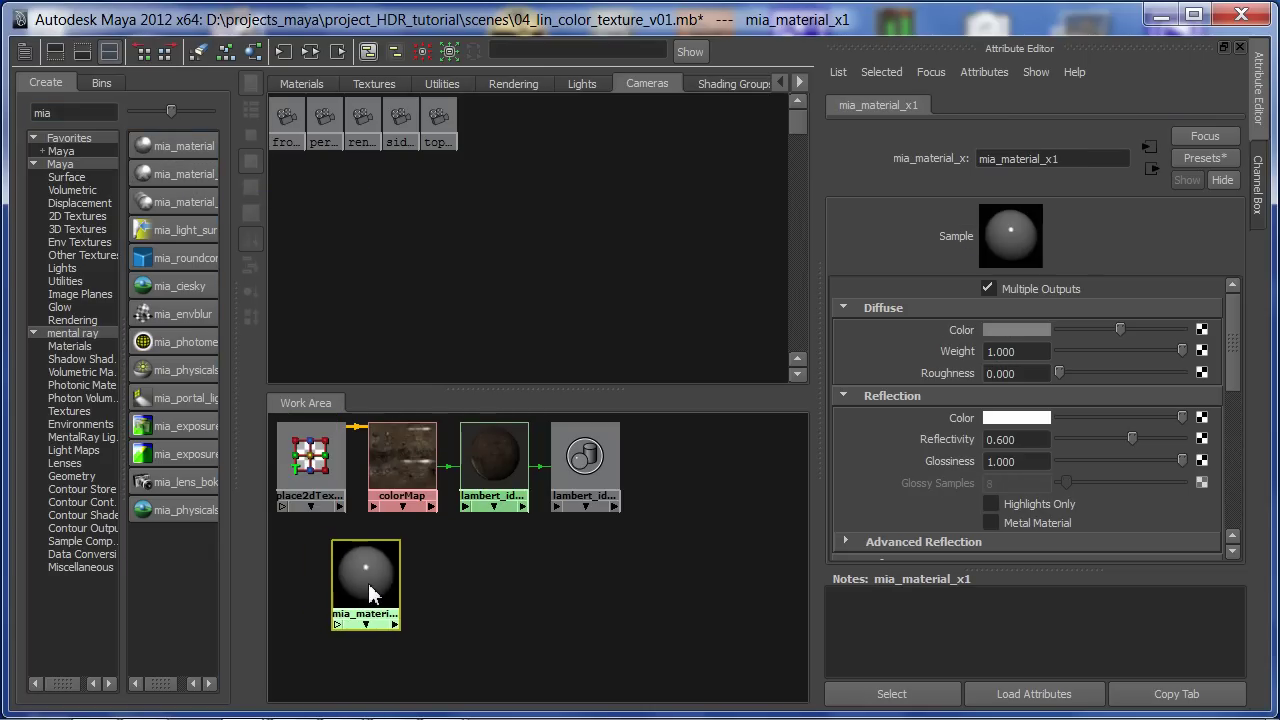
click(188, 181)
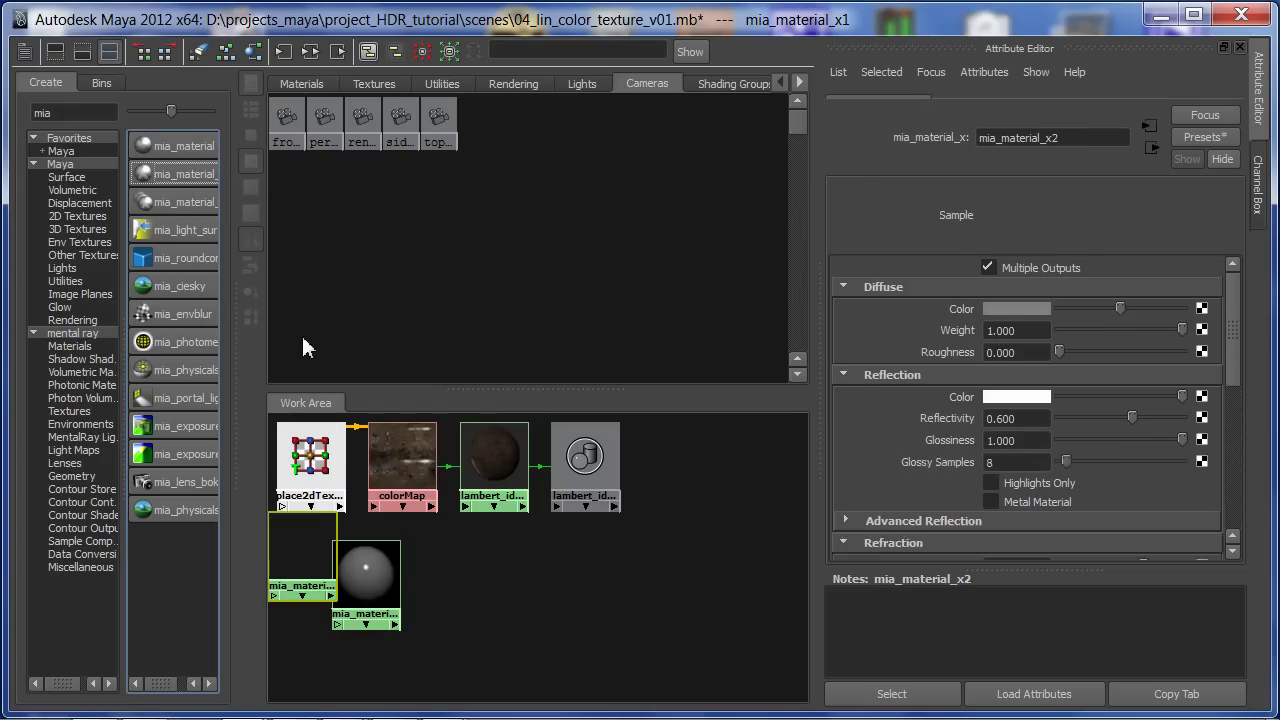
drag(329, 565, 491, 606)
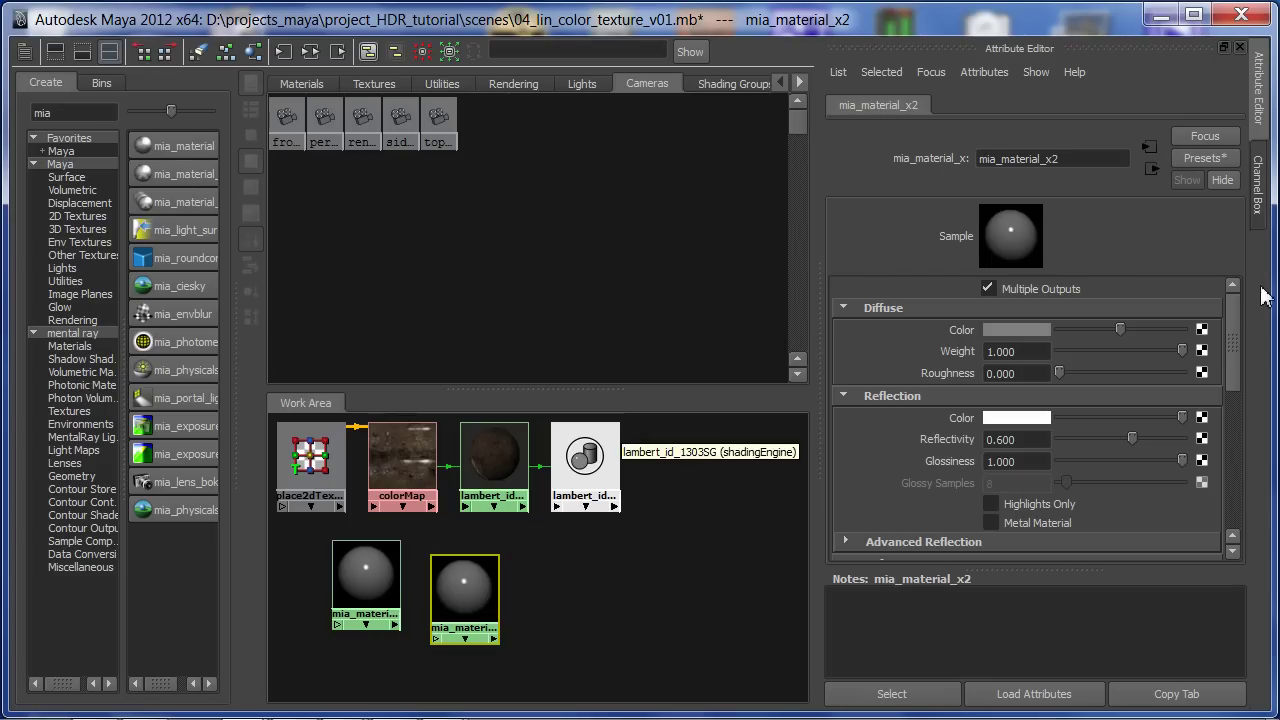
- Replace the settings of mia_material_x2 with the Chrome preset
click(1205, 158)
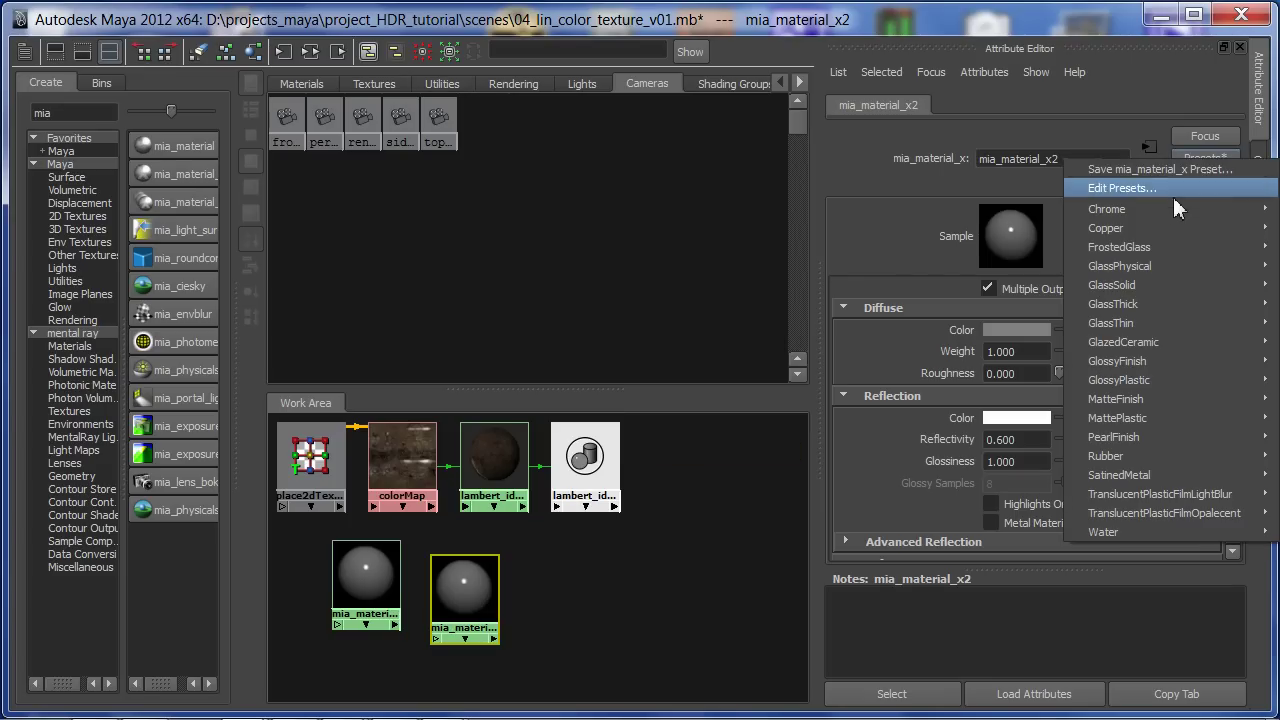
mouse_move(1167, 212)
click(1038, 212)
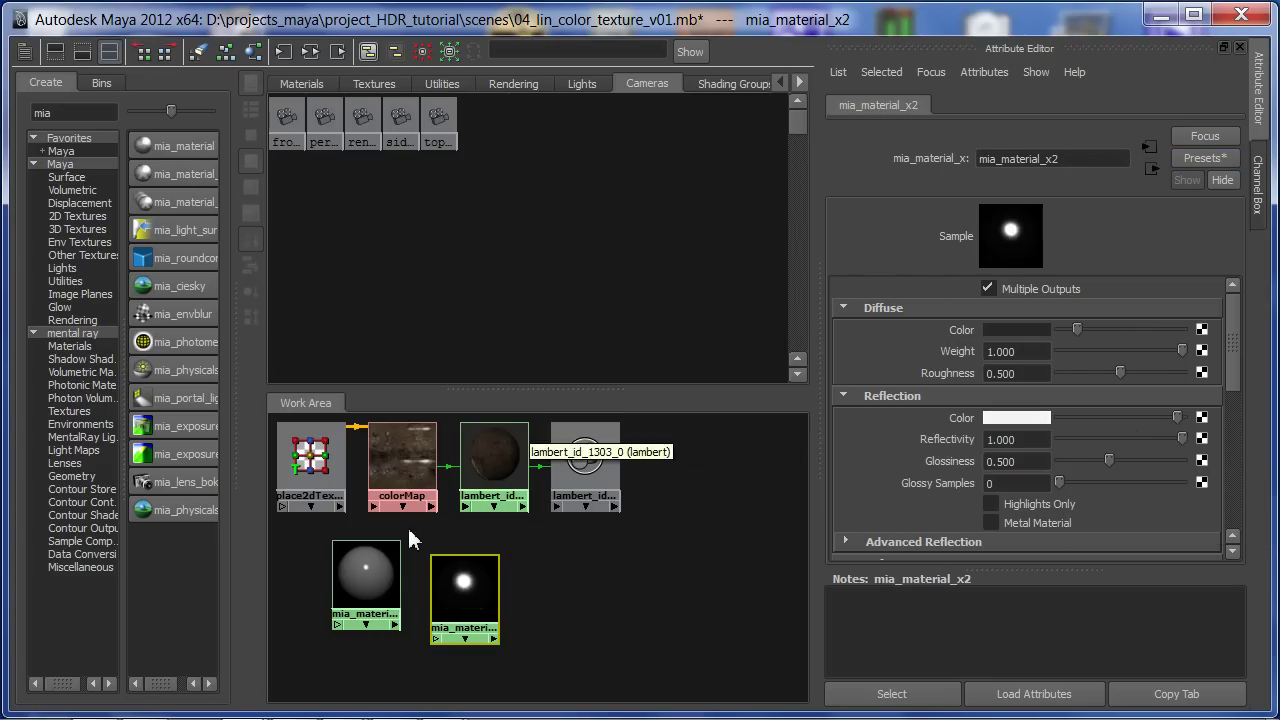
- Replace the settings of mia_material_x1 with the MatteFinish preset and move its node slightly lower in the work area
click(380, 578)
click(1199, 156)
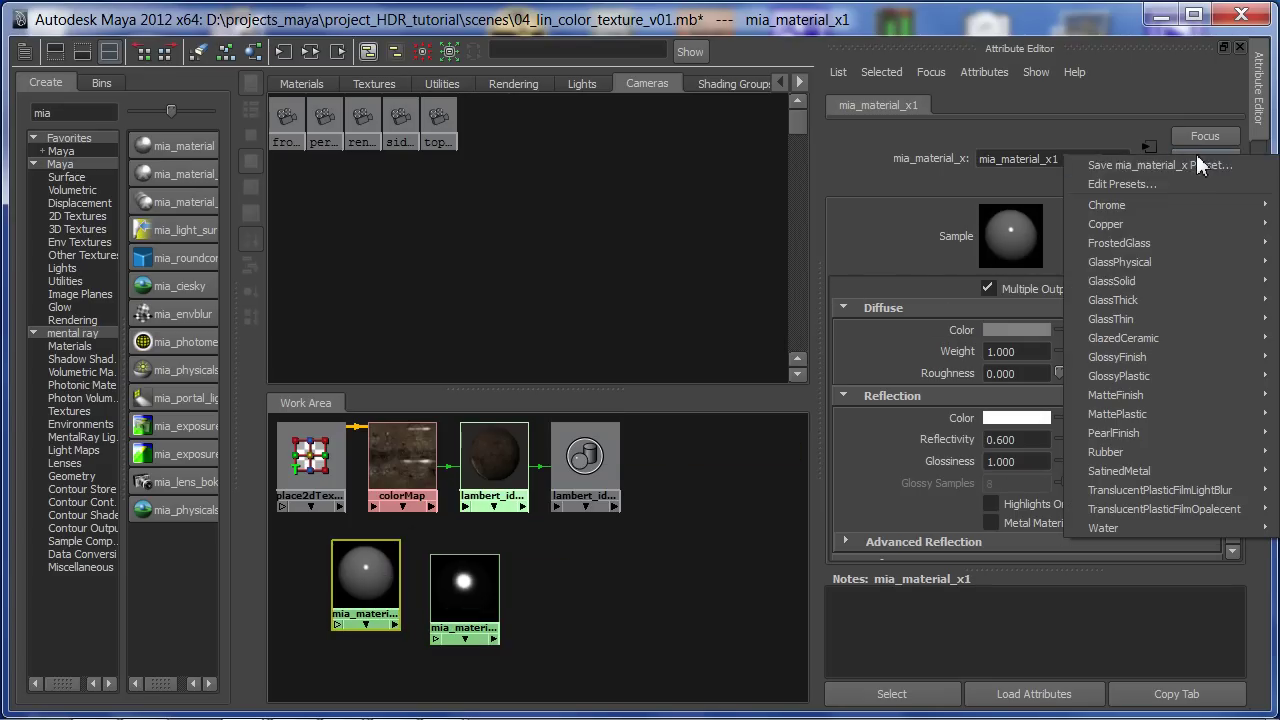
mouse_move(1158, 385)
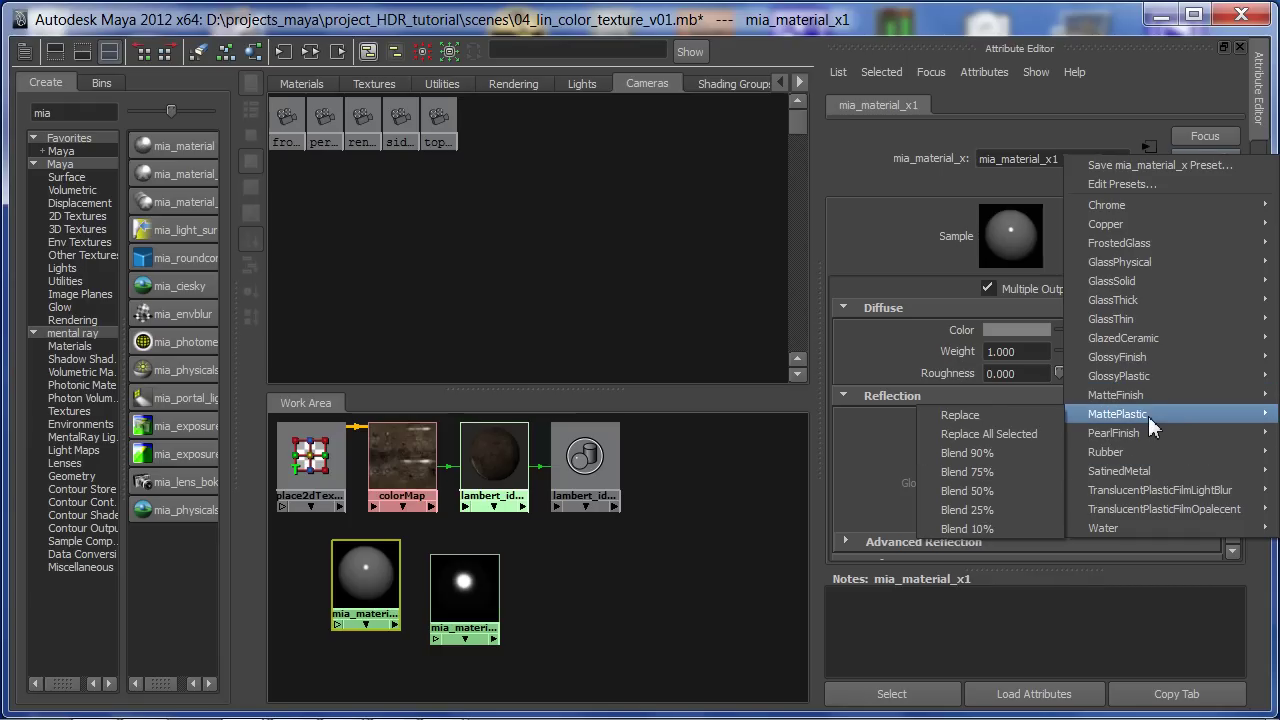
click(998, 398)
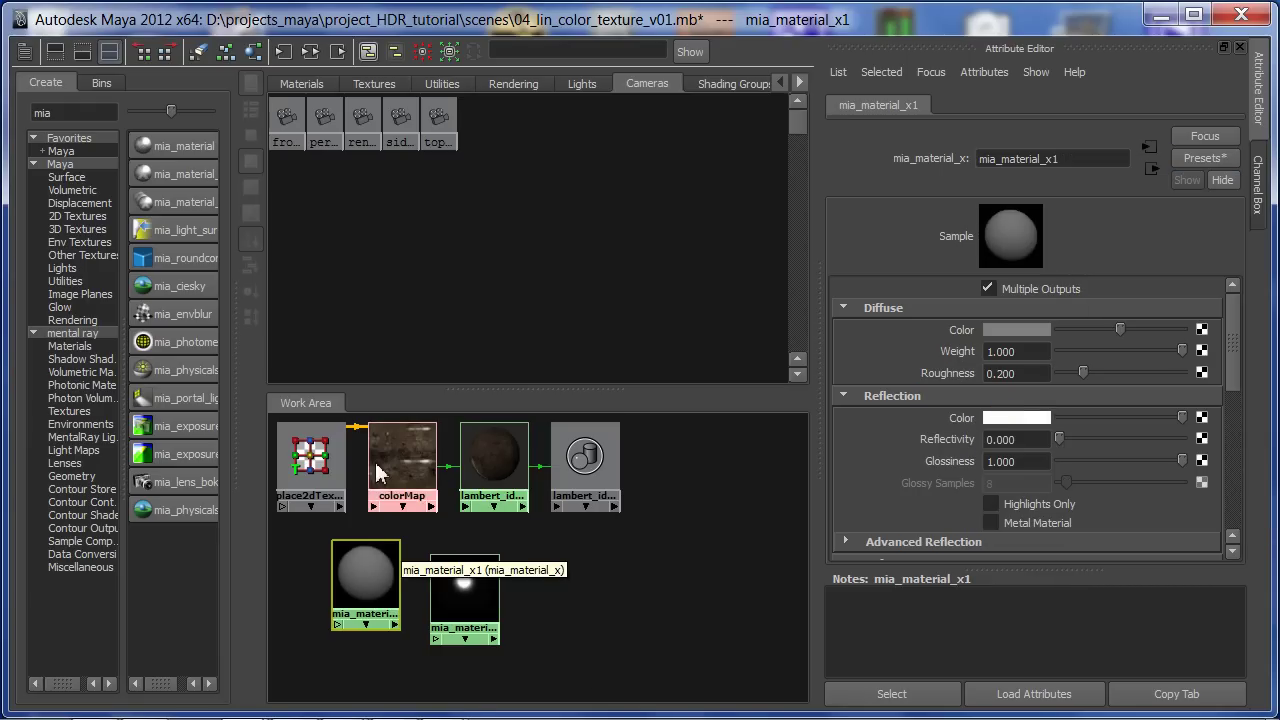
drag(372, 577, 372, 617)
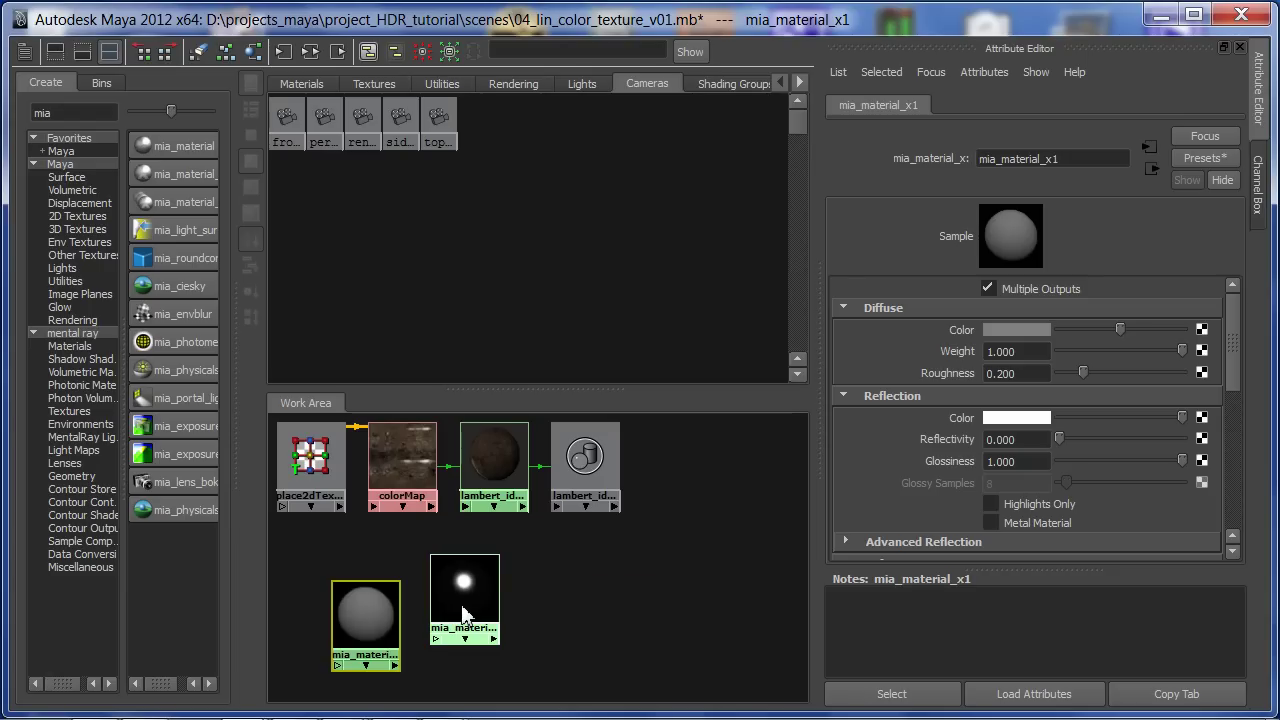
- Clear the selection, return to the multi-pane layout and hide the node creation list, keeping both new materials in view
click(618, 575)
key(space)
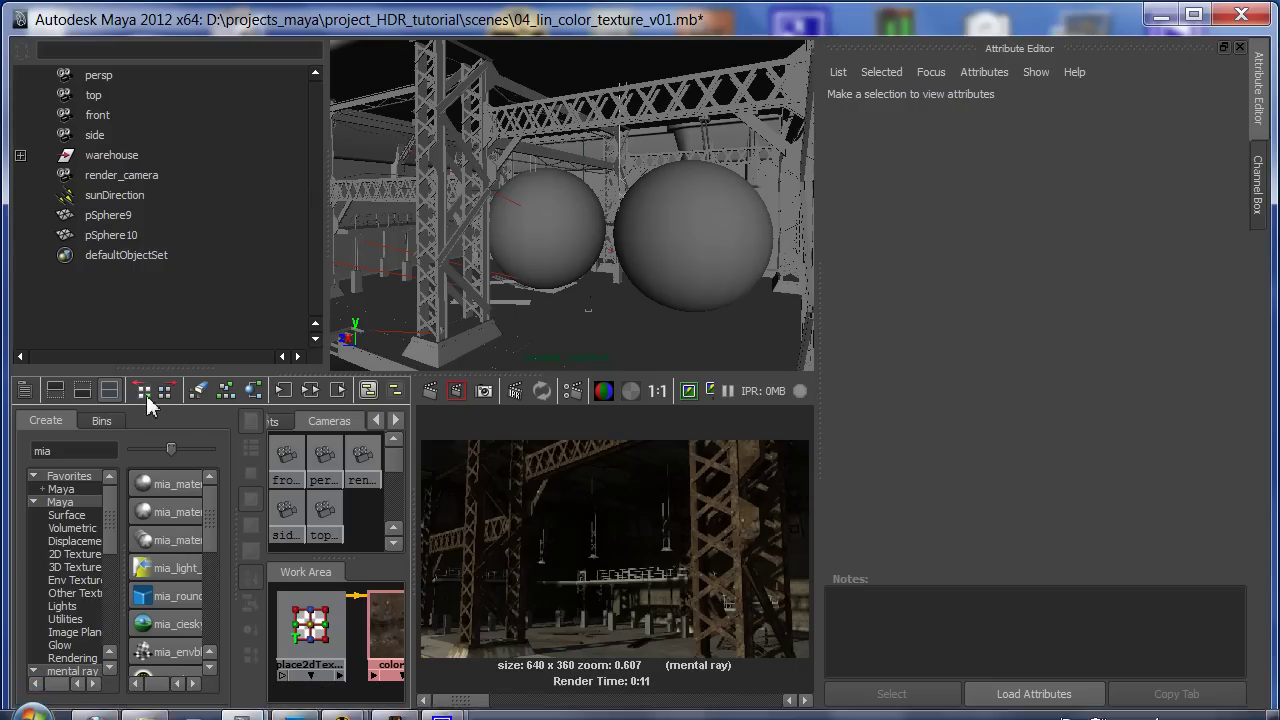
click(26, 392)
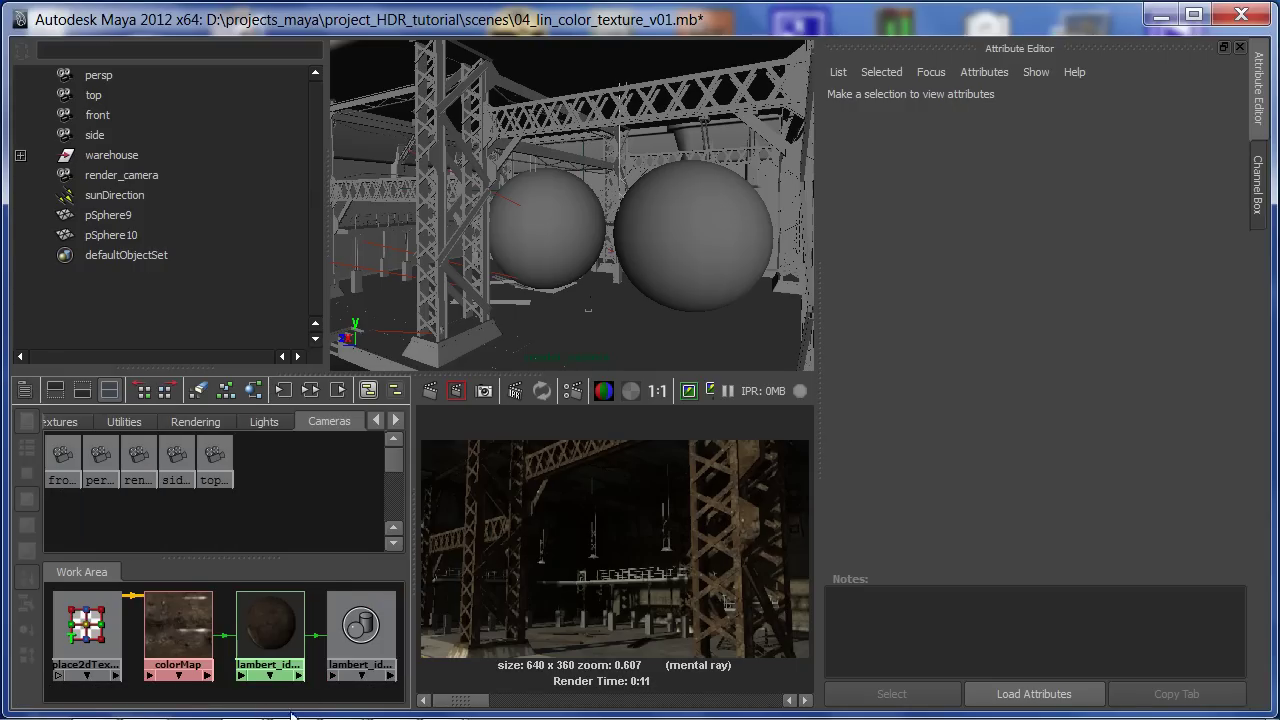
alt+right_drag(334, 640, 210, 675)
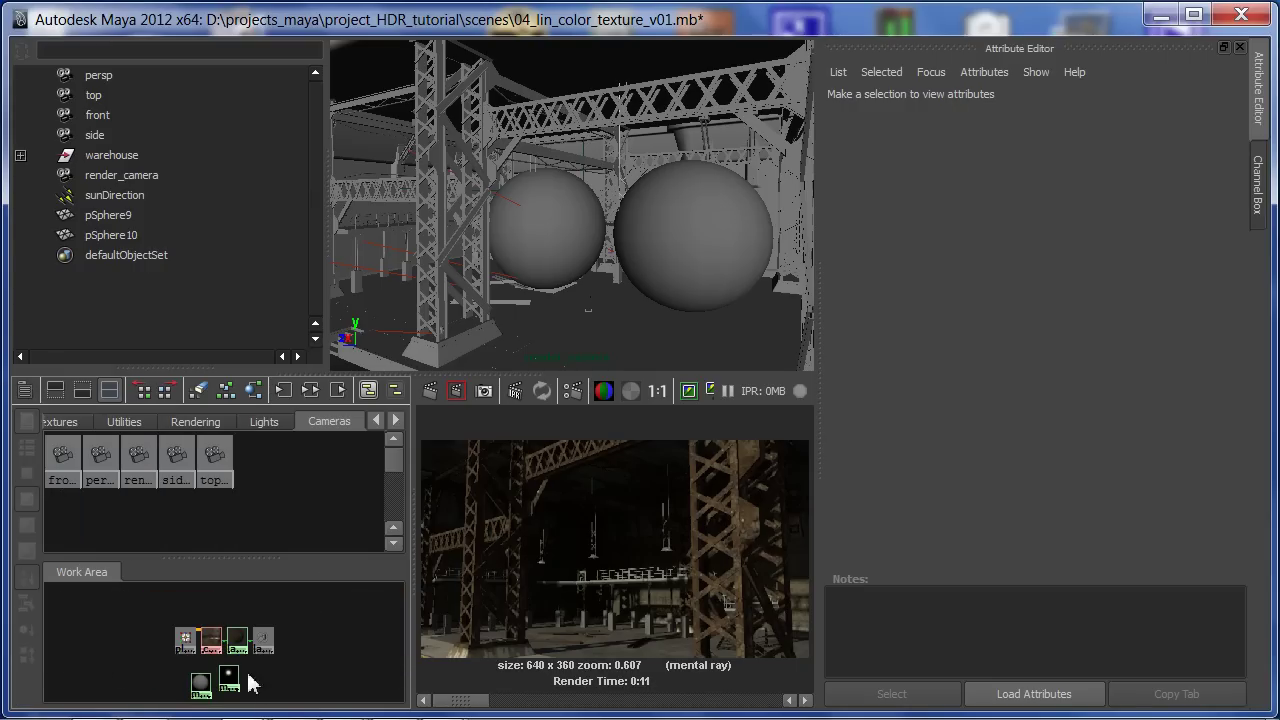
- Assign the chrome mia_material_x2 to pSphere10 and the matte mia_material_x1 to pSphere9, and inspect the rendered spheres
alt+middle_drag(268, 685, 278, 632)
alt+right_drag(230, 640, 388, 620)
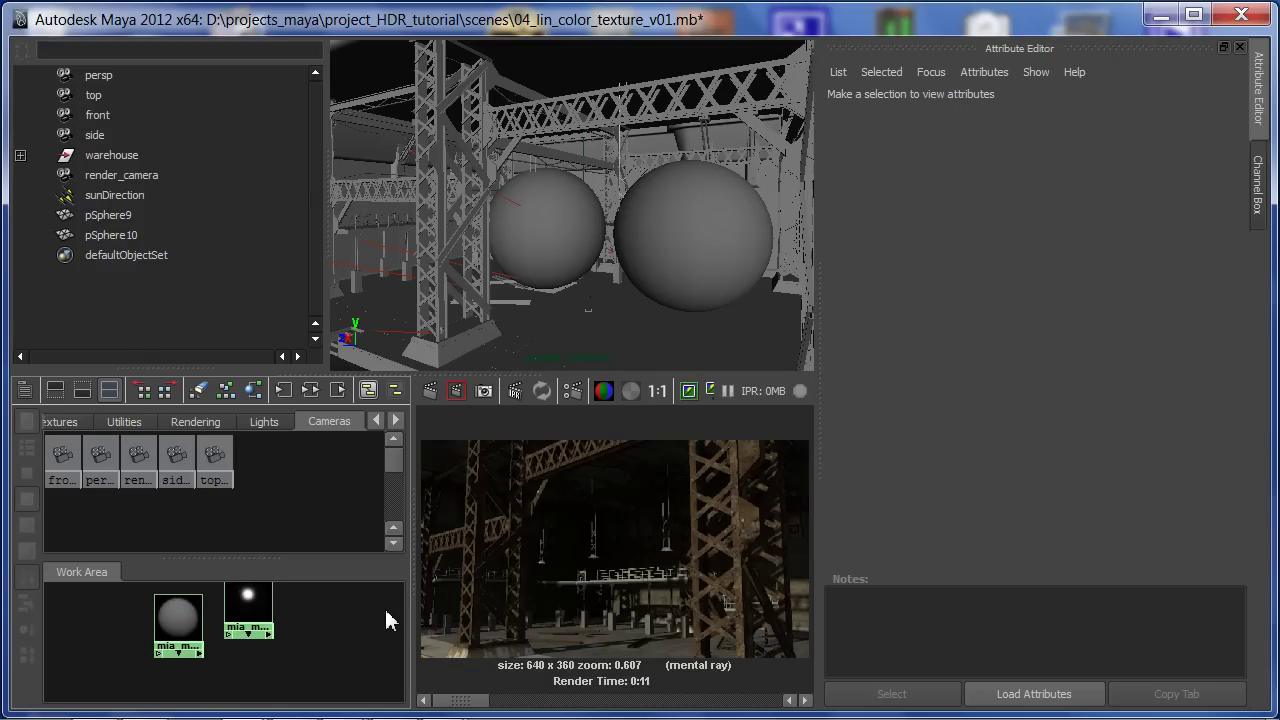
click(695, 252)
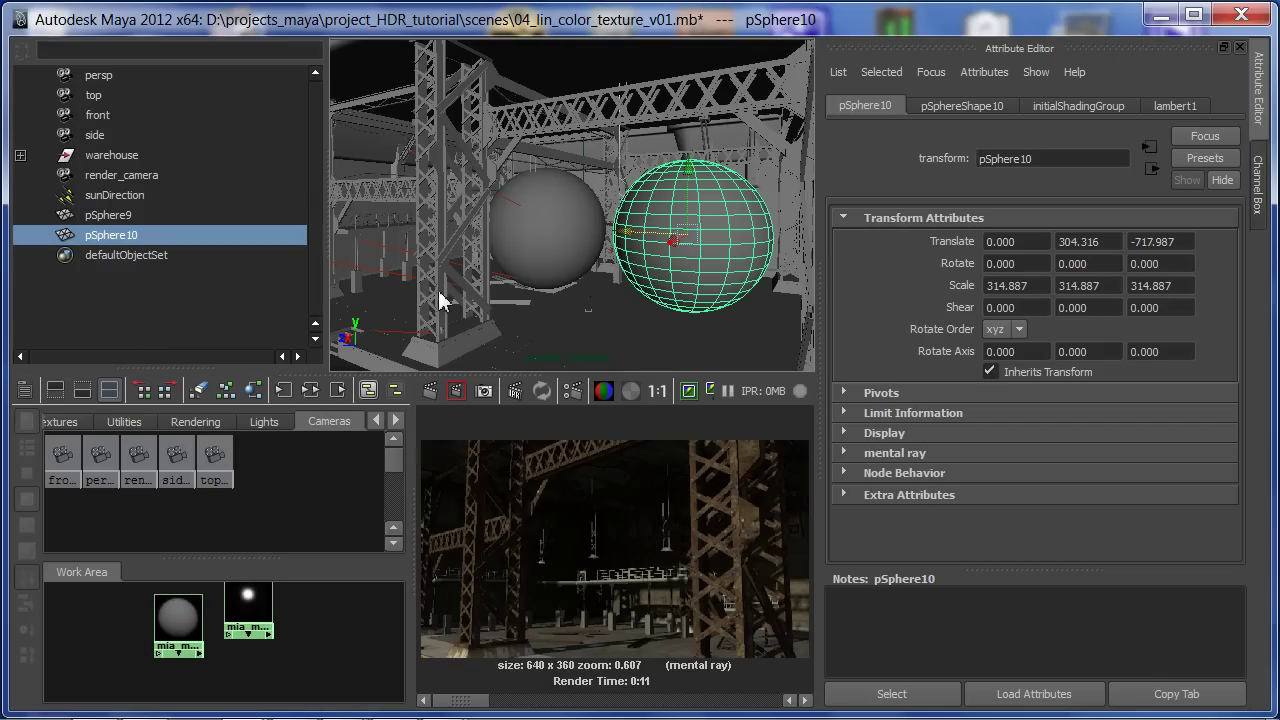
right_drag(245, 613, 283, 416)
click(552, 222)
right_drag(168, 616, 193, 412)
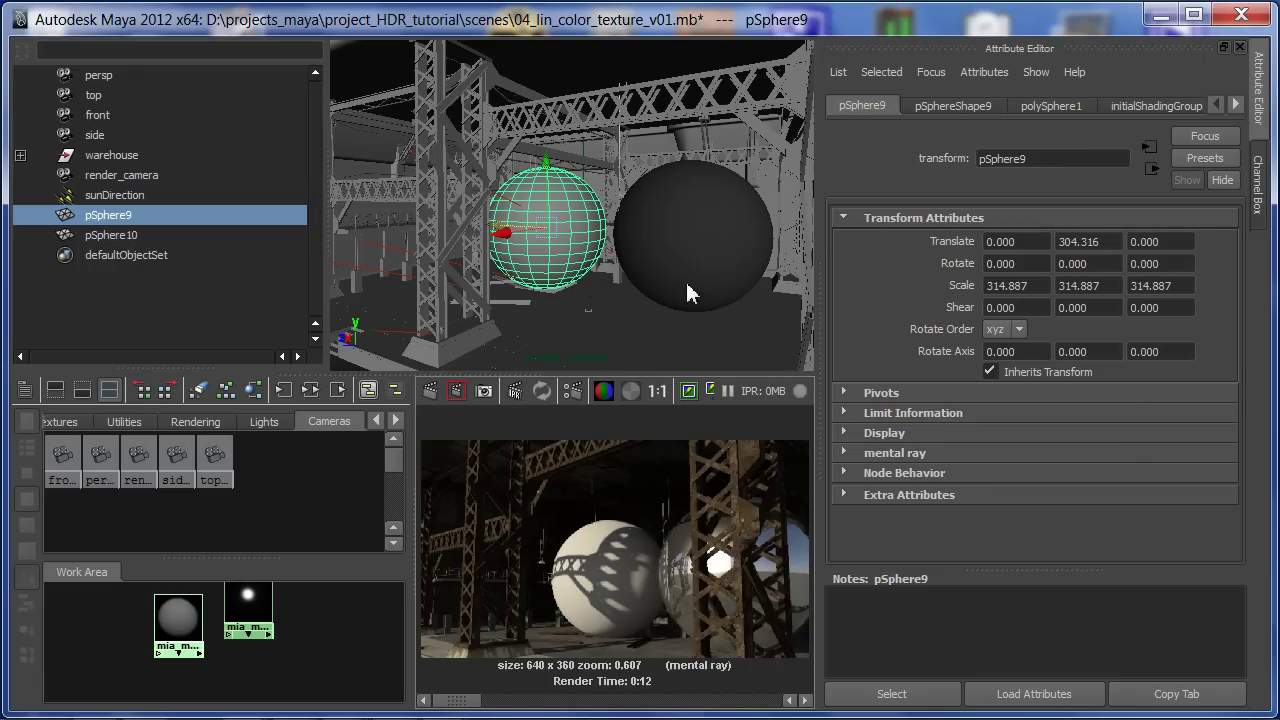
key(space)
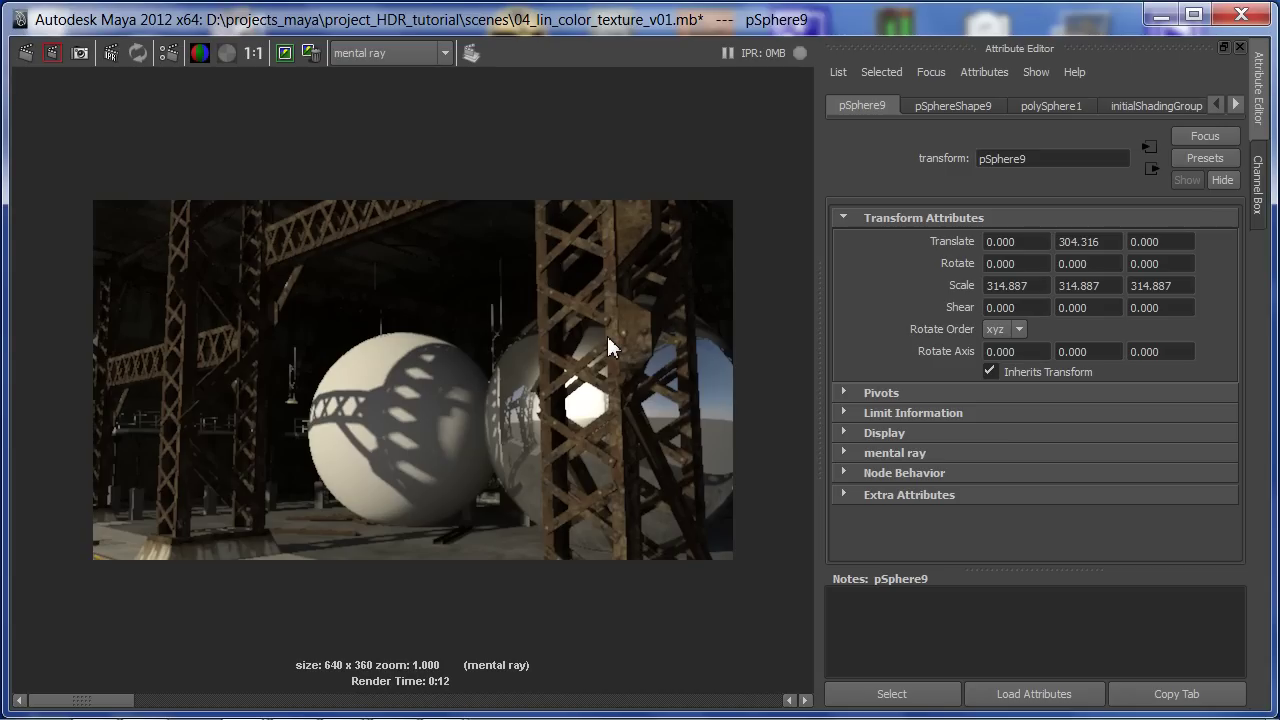
key(space)
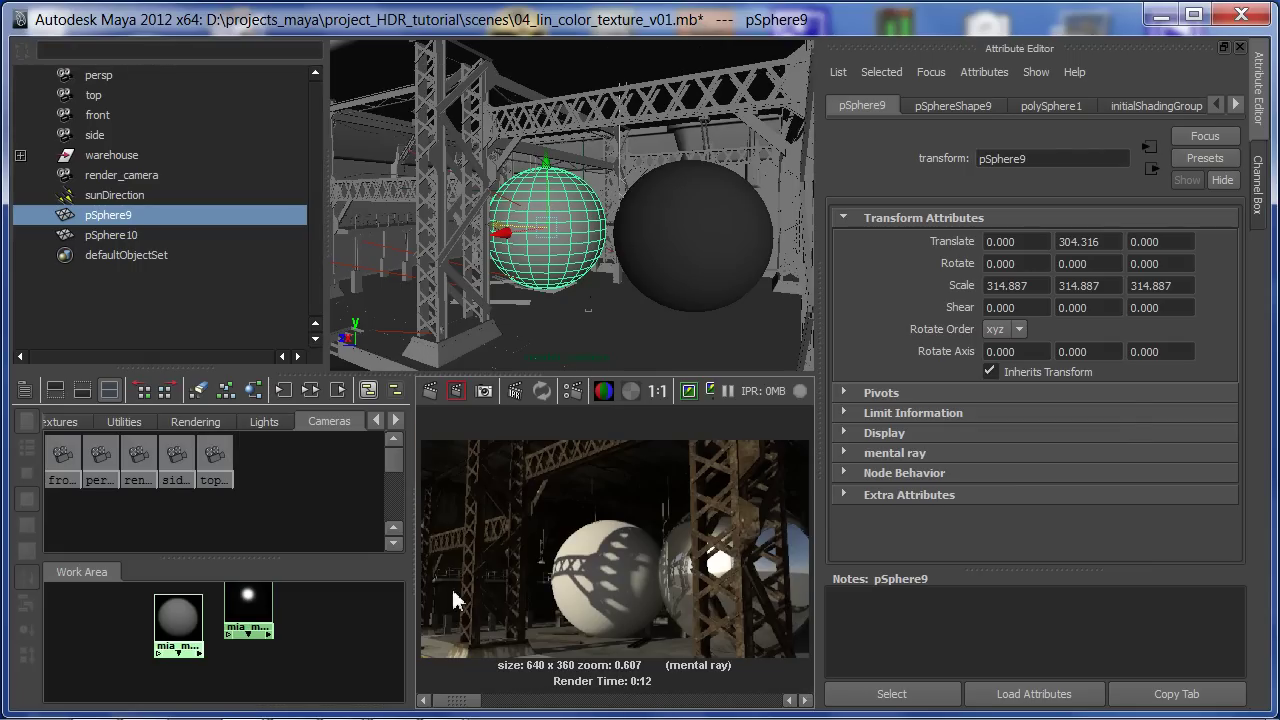
- Switch to Firefox, read the Color managed linear workflow note about converting color swatches to linear, and return to Maya
mouse_move(245, 712)
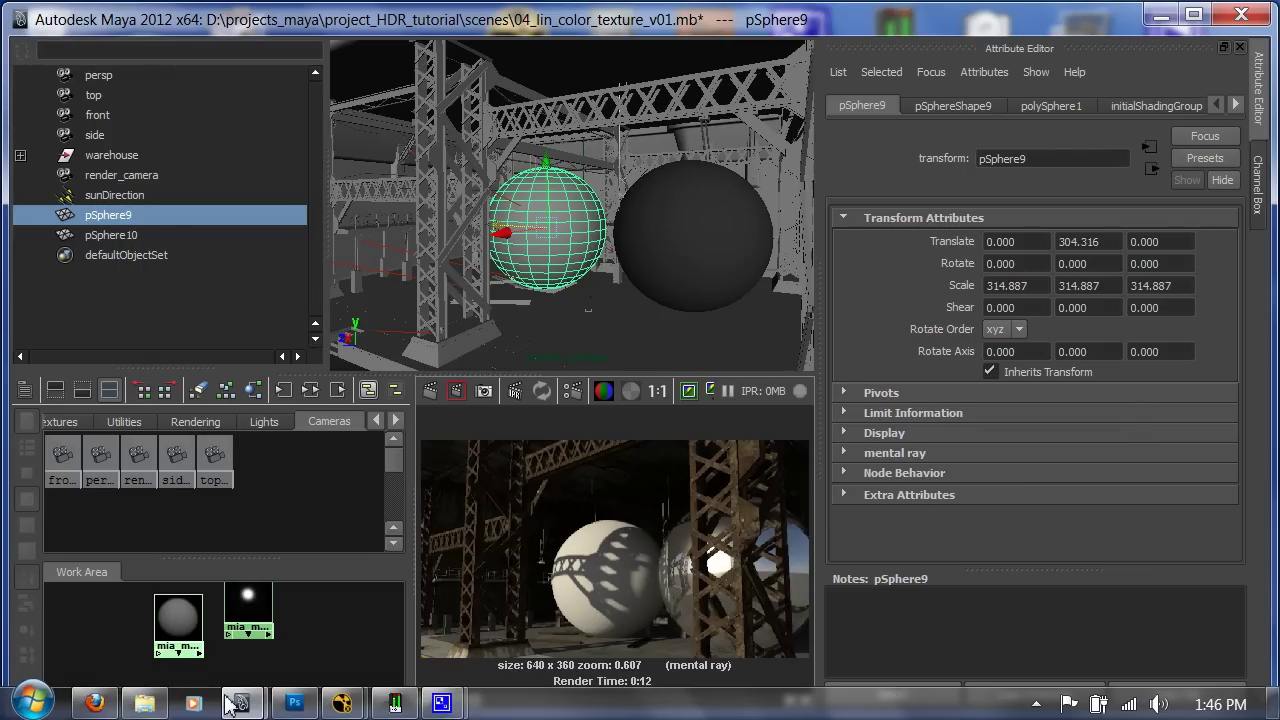
click(83, 705)
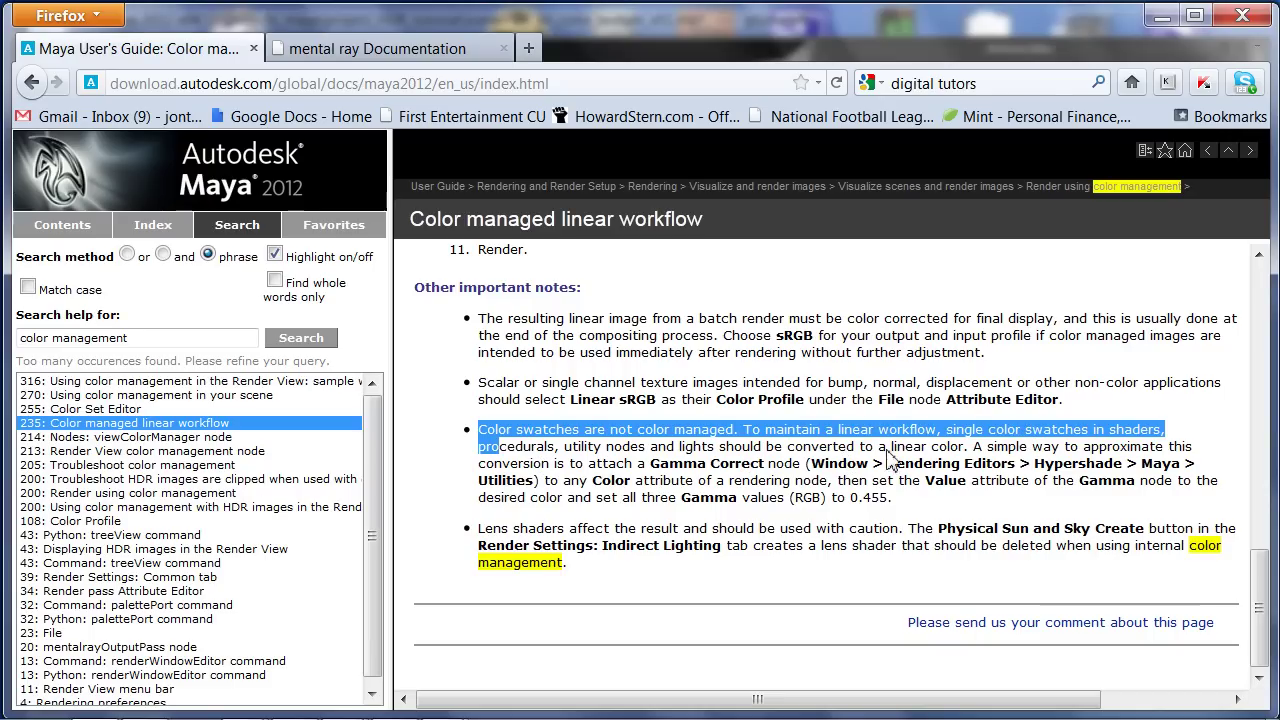
drag(922, 480, 930, 500)
click(935, 512)
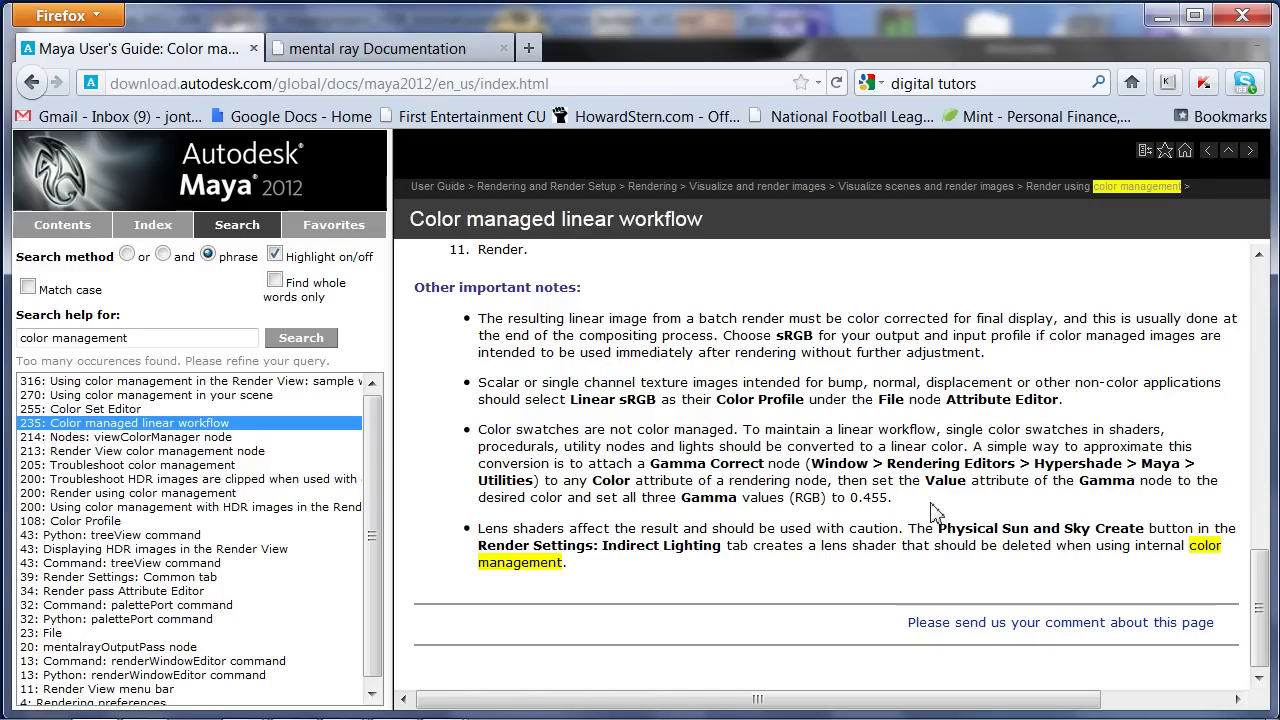
click(1160, 16)
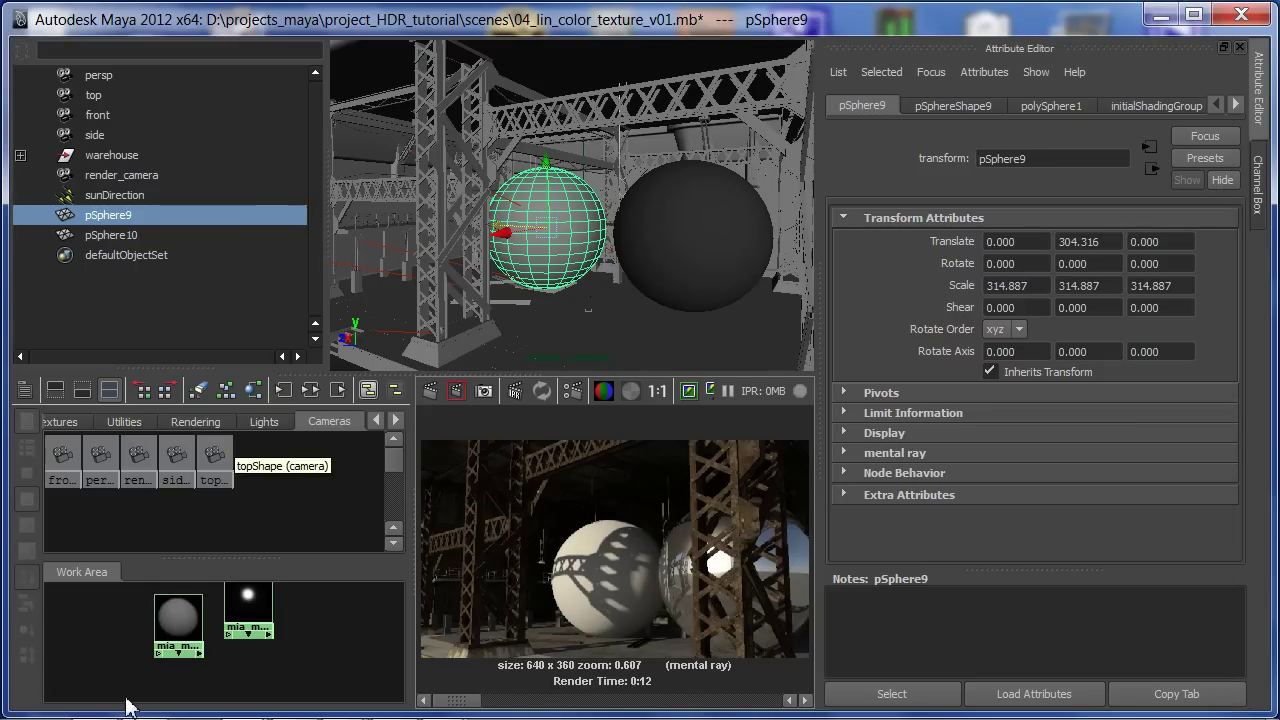
- Check the diffuse color of mia_material_x1 and connect a new ramp texture to it
click(178, 615)
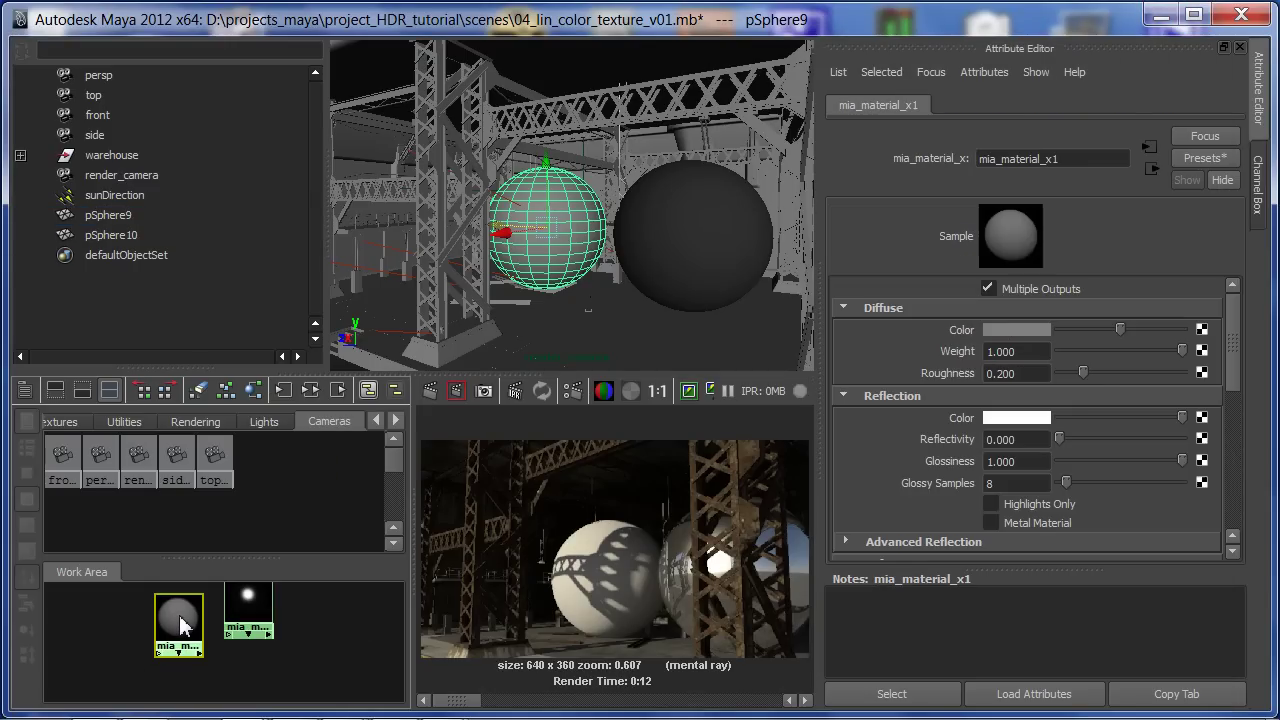
click(997, 332)
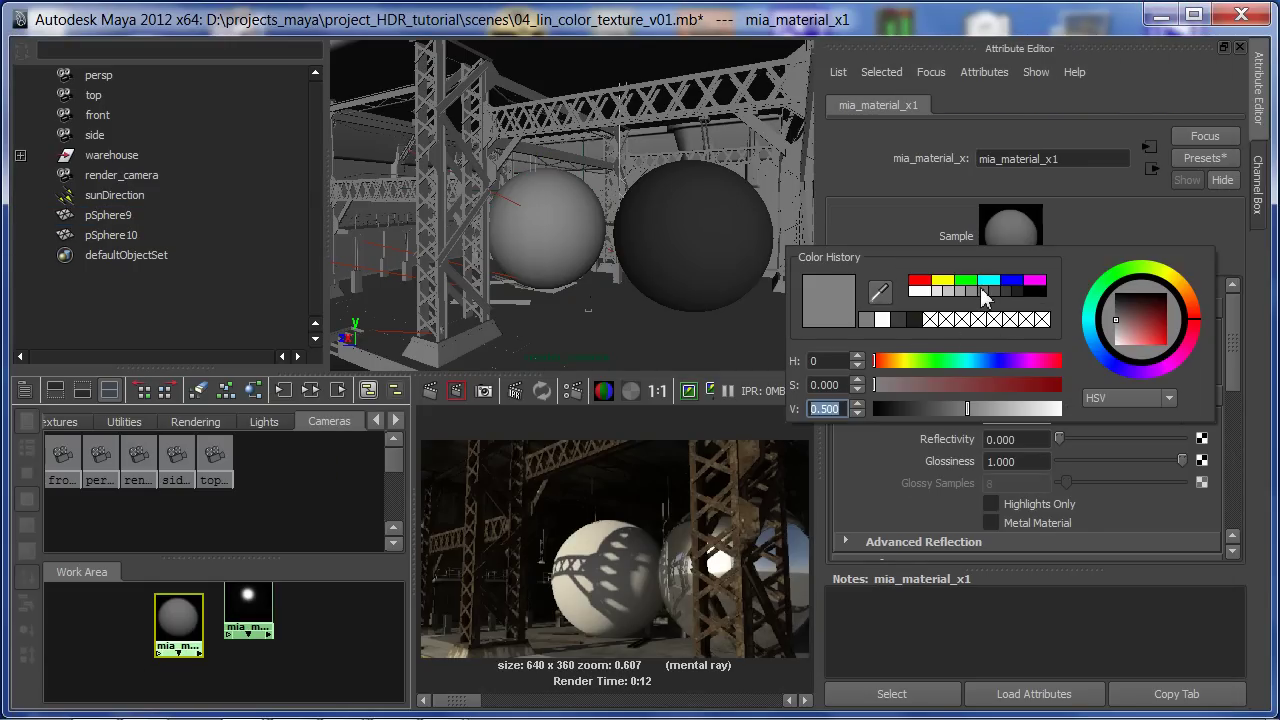
click(983, 291)
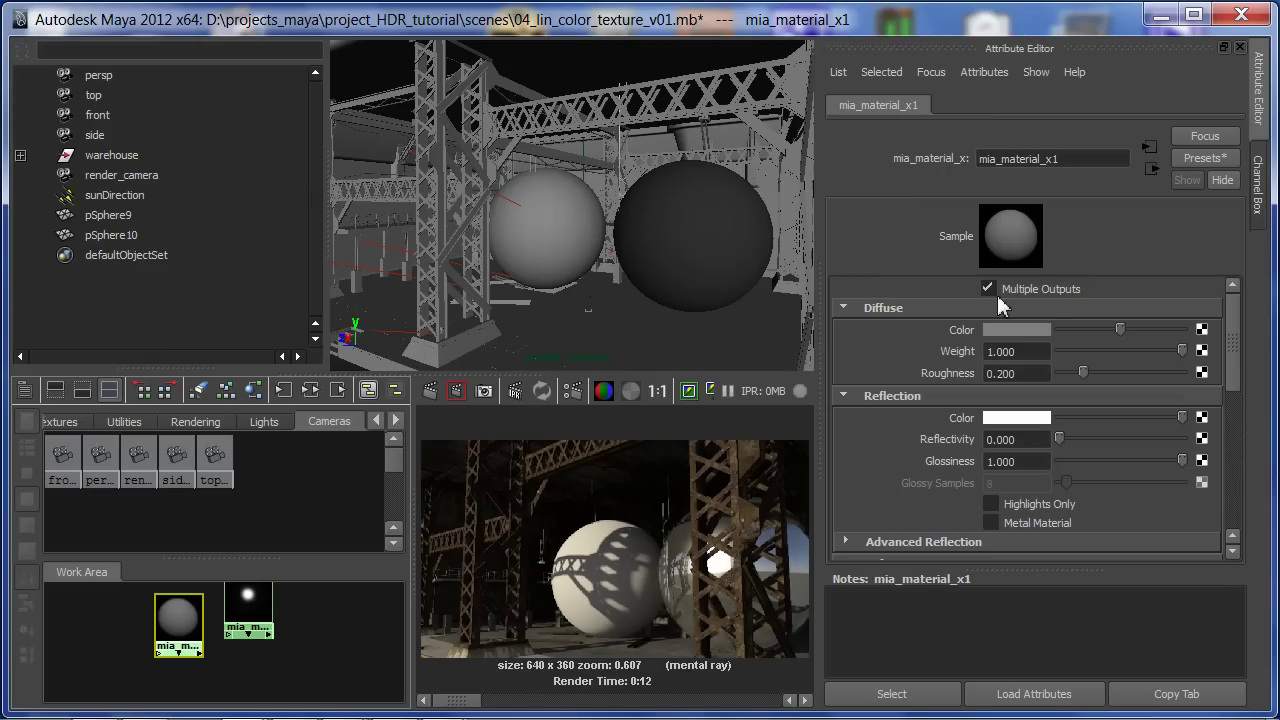
click(1202, 332)
click(500, 462)
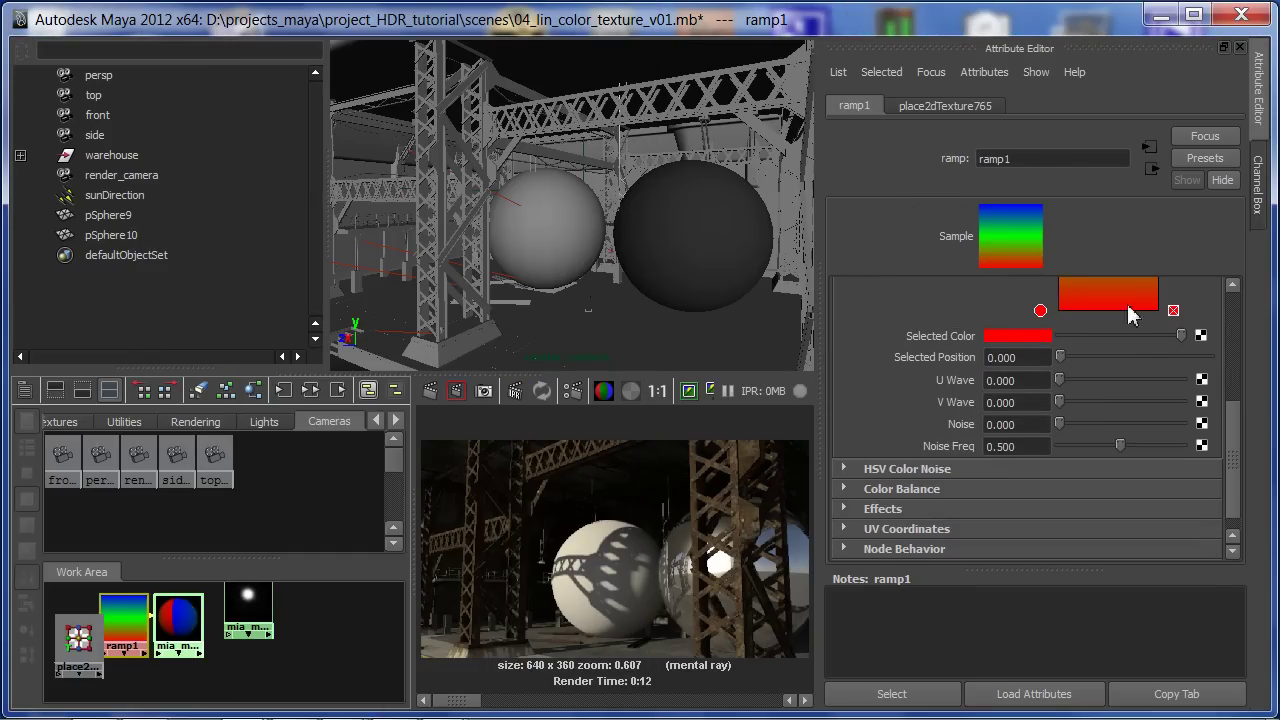
- Remove the blue and green entries from the ramp and set its remaining color to a mid gray with value 0.5
drag(1231, 432, 1228, 346)
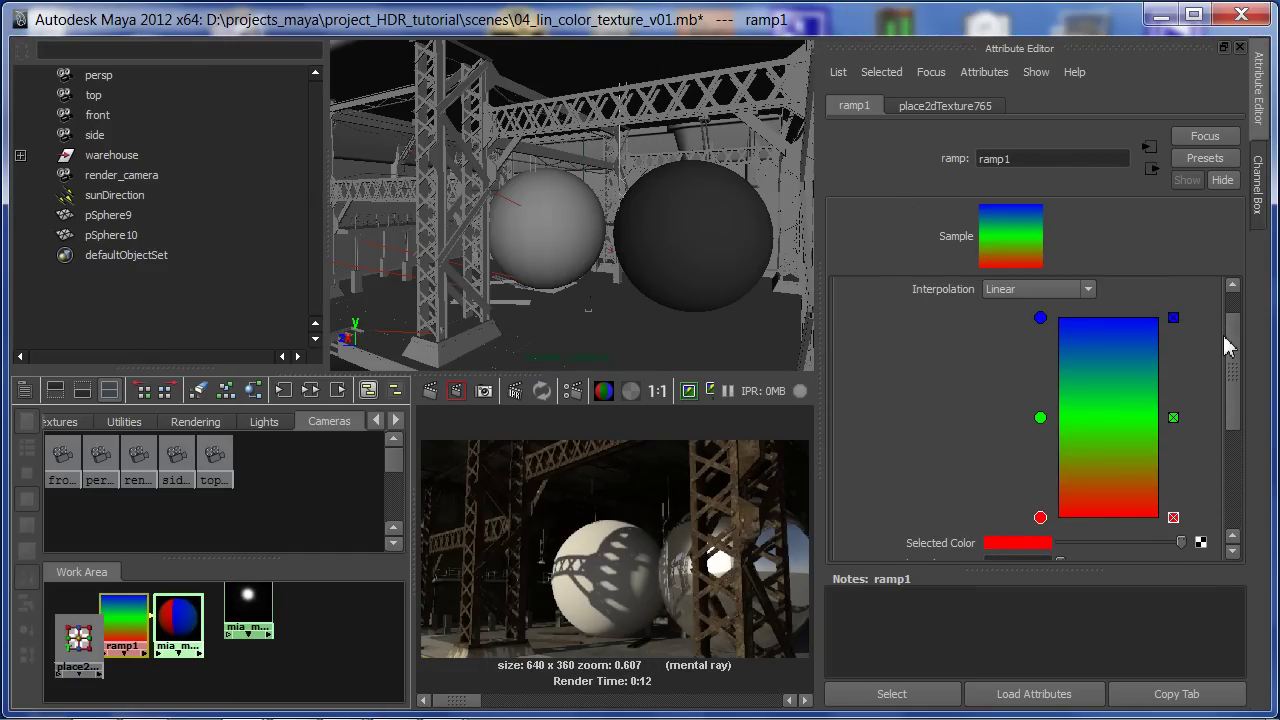
click(1173, 318)
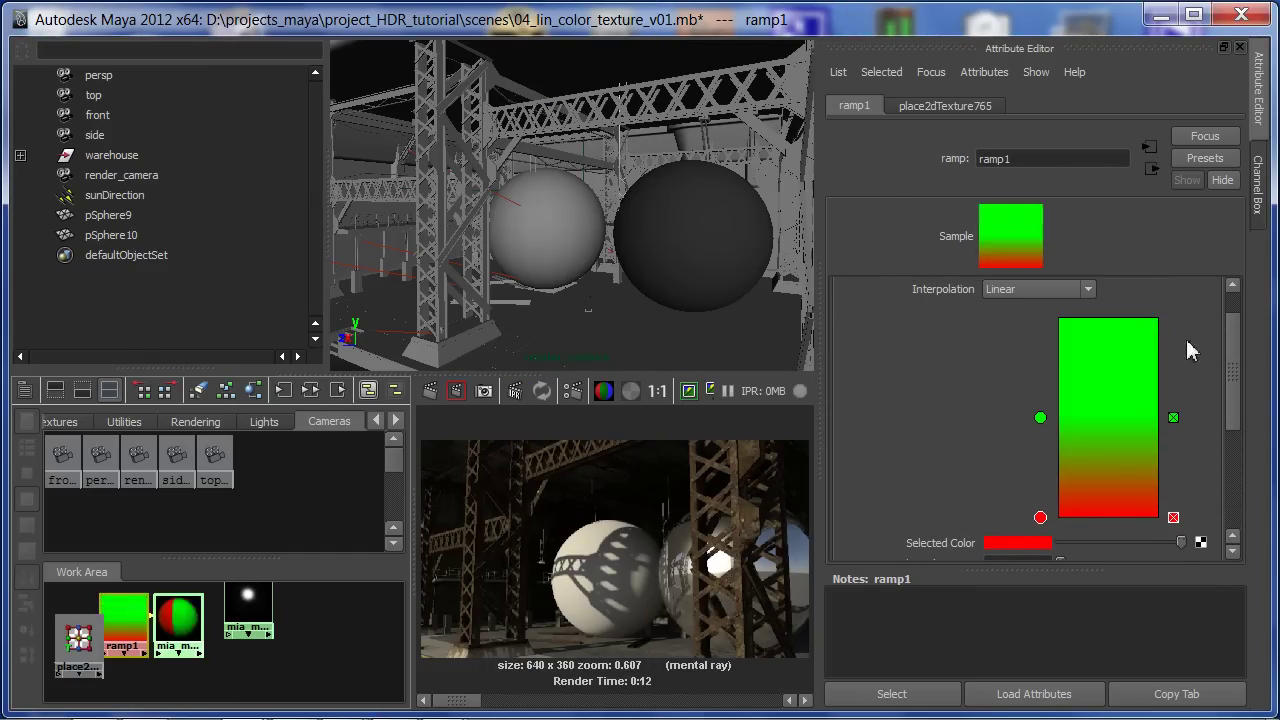
click(1174, 419)
click(1035, 556)
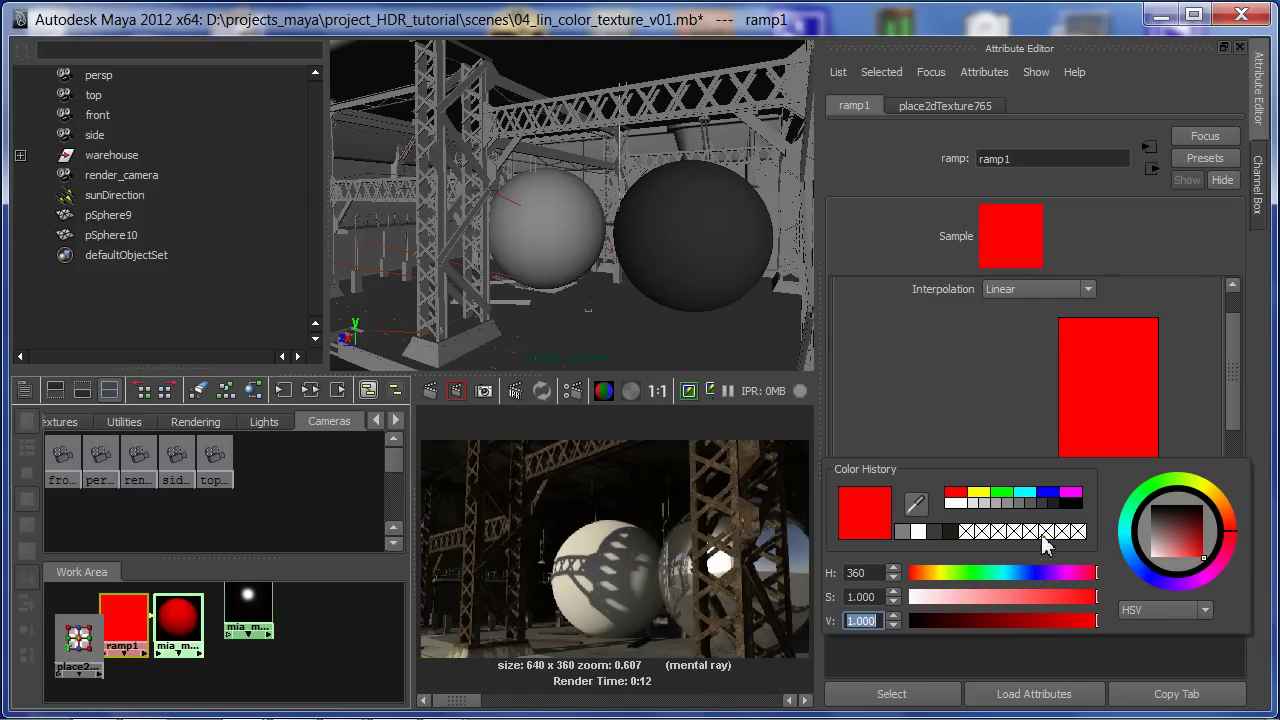
click(1006, 504)
drag(850, 621, 876, 619)
text(0.561)
key(Return)
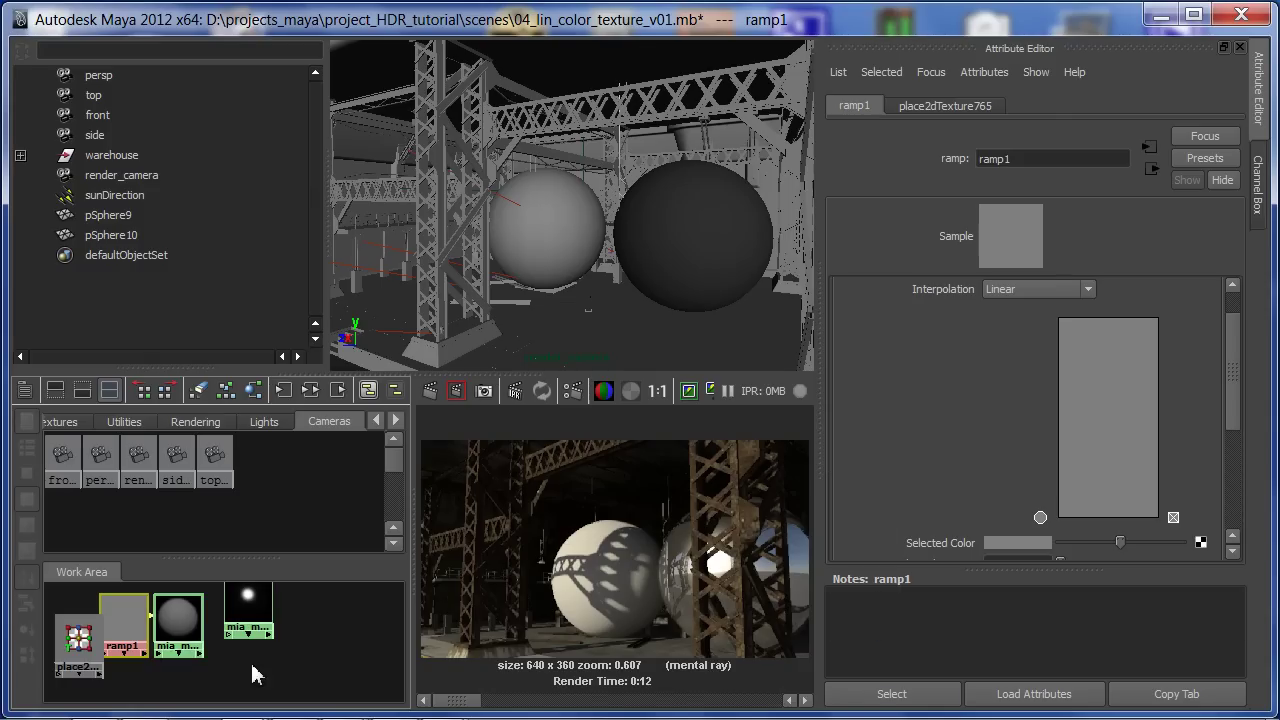
- Move the mia_material_x1 node away from the ramp, enlarge the Hypershade and create a Gamma Correct node
drag(178, 622, 307, 680)
click(299, 490)
key(space)
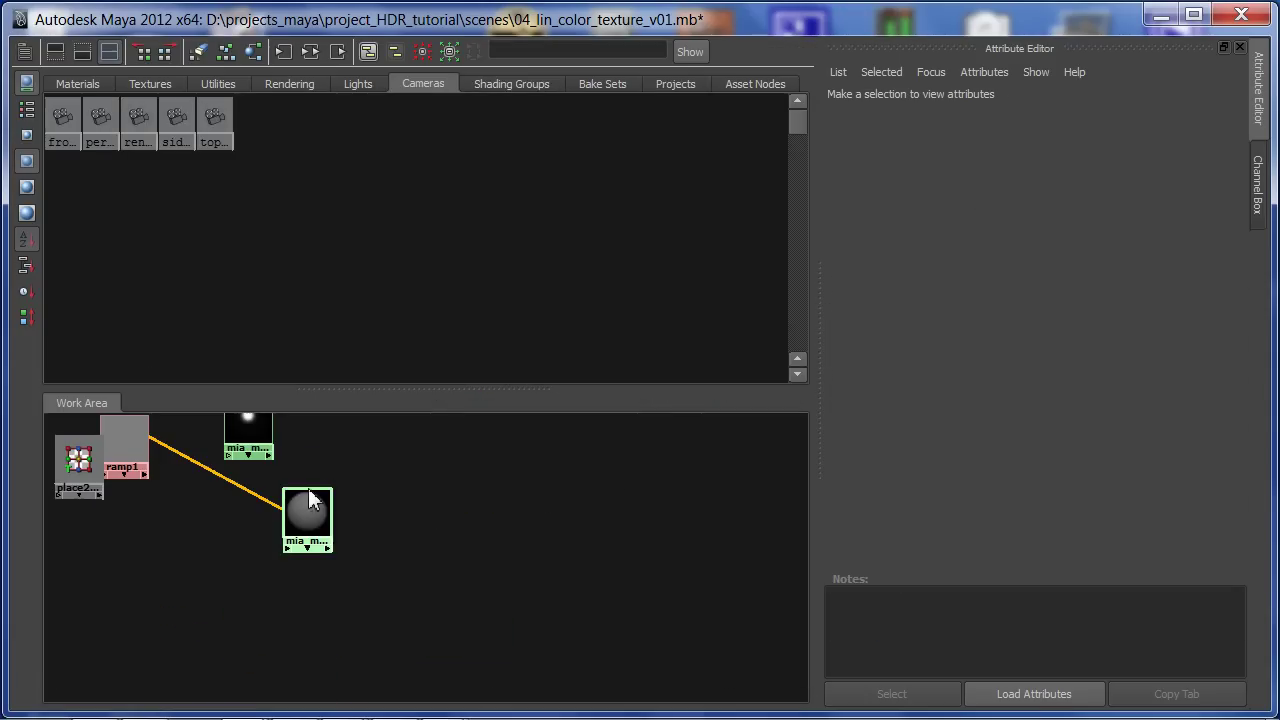
click(25, 52)
click(55, 113)
text(mia)
drag(55, 114, 25, 121)
text(gamma)
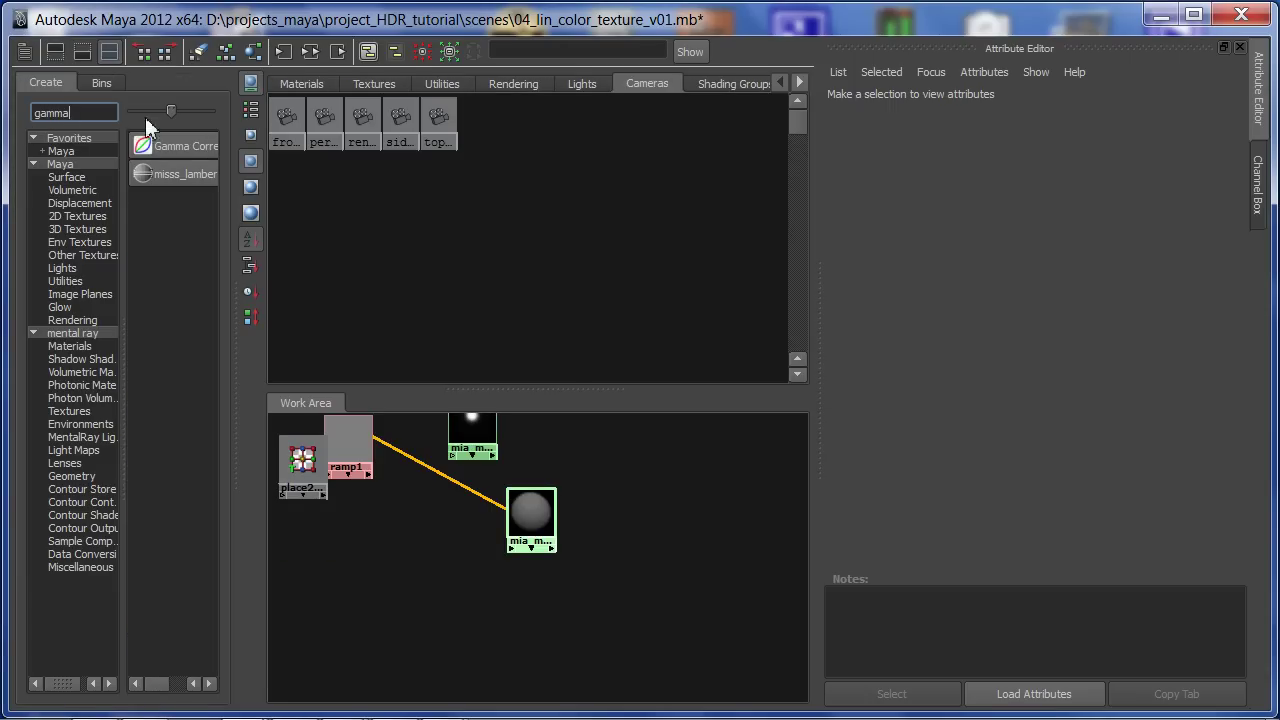
click(170, 146)
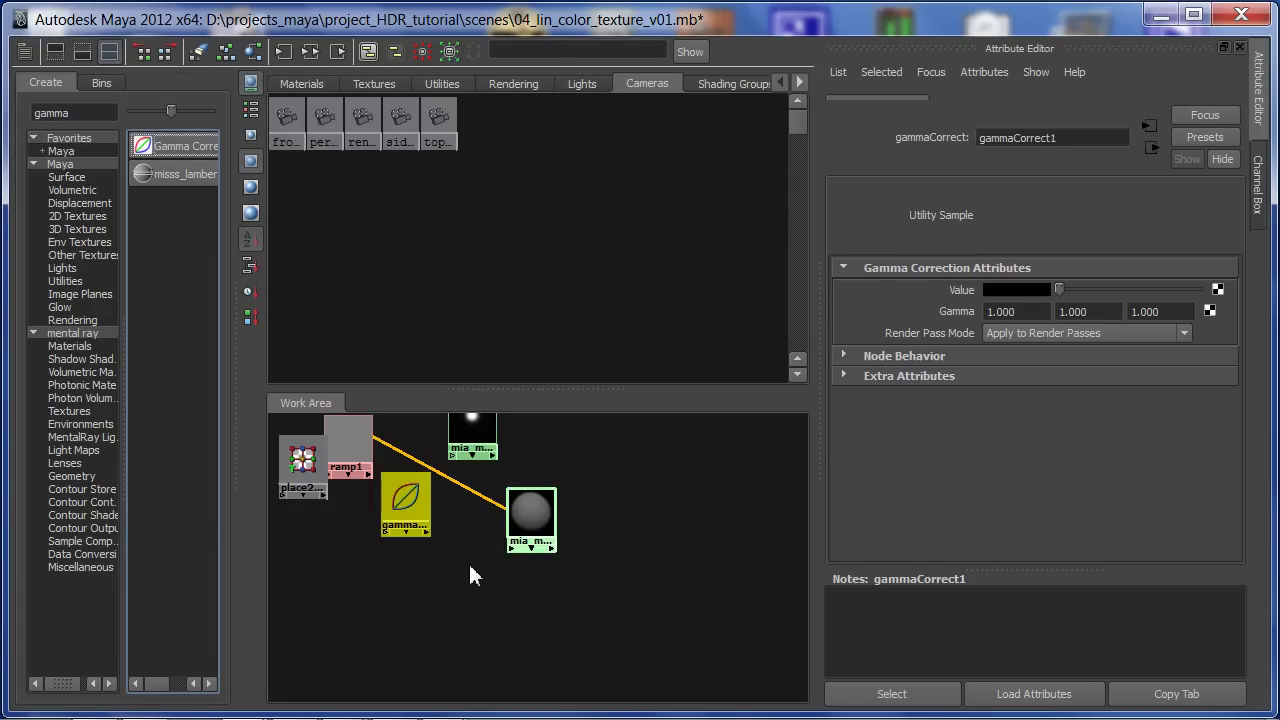
- Insert the gamma correction between the ramp and mia_material_x1, feeding the ramp into its Value and its output into the diffuse Color
middle_drag(375, 474, 952, 313)
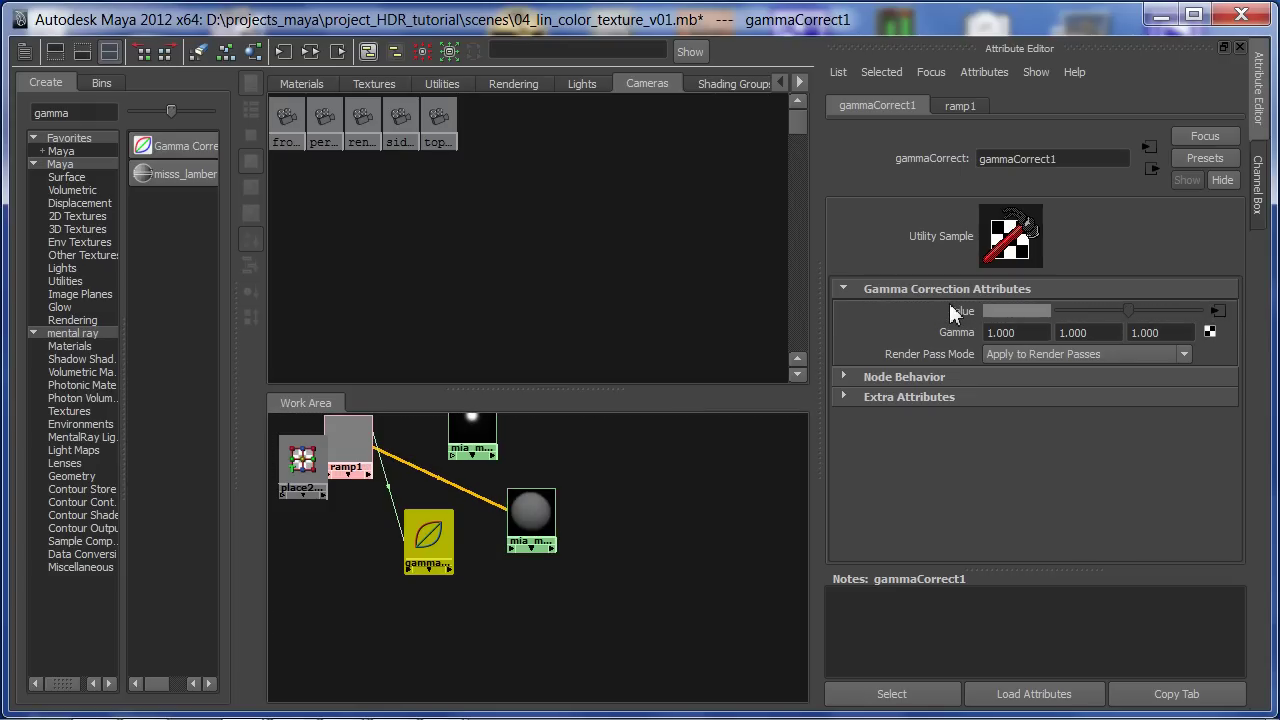
click(488, 527)
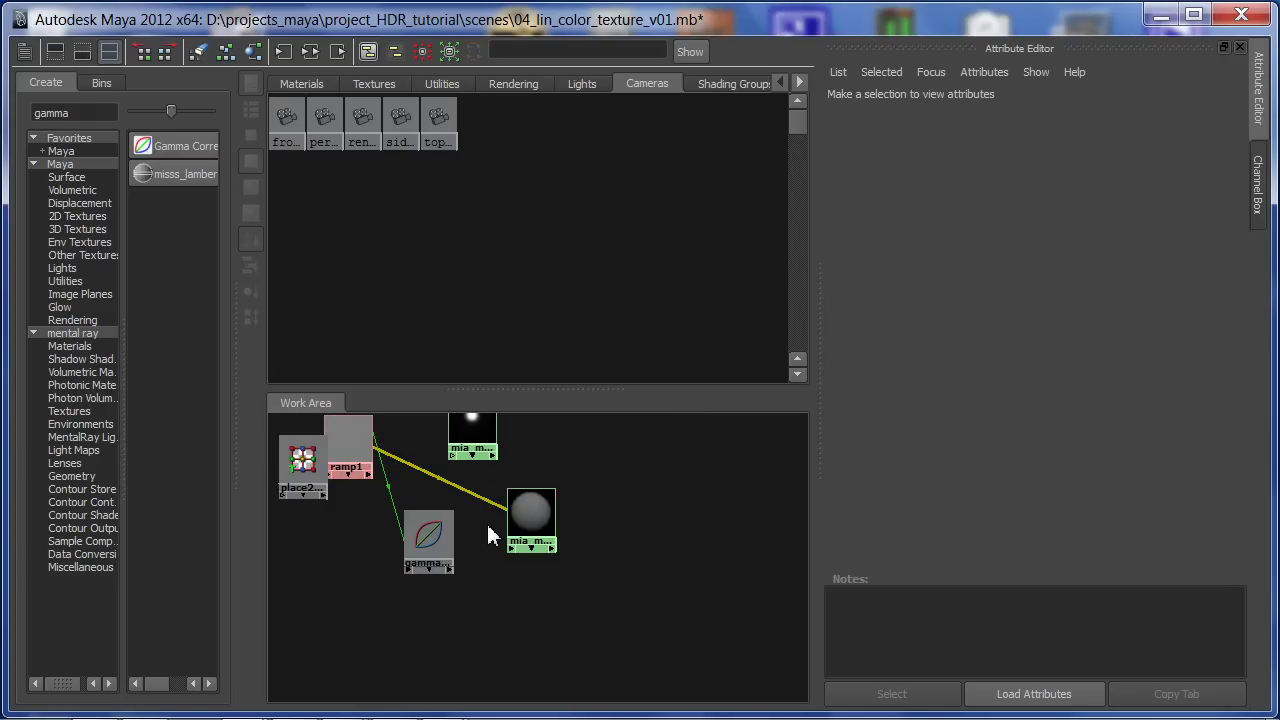
click(540, 525)
middle_drag(416, 553, 967, 330)
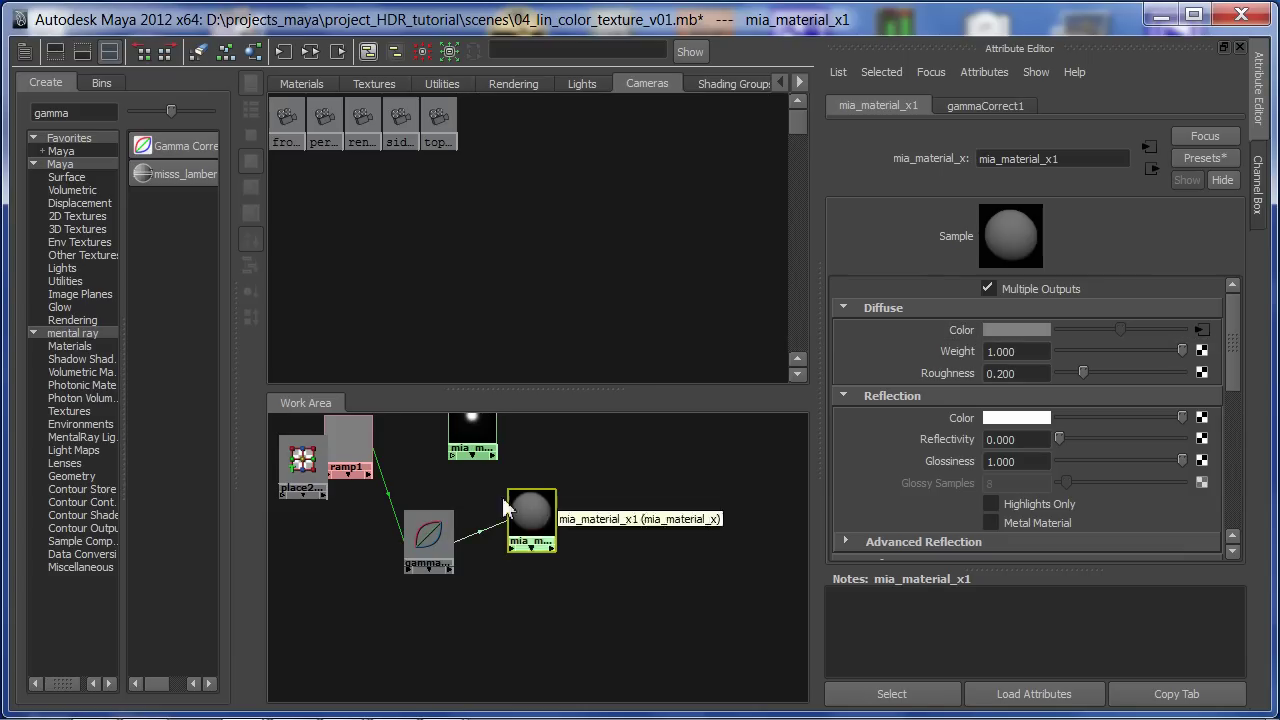
- Set all three Gamma values of the gammaCorrect1 node to 0.45
click(428, 545)
drag(993, 333, 985, 331)
key(BackSpace)
text(.45)
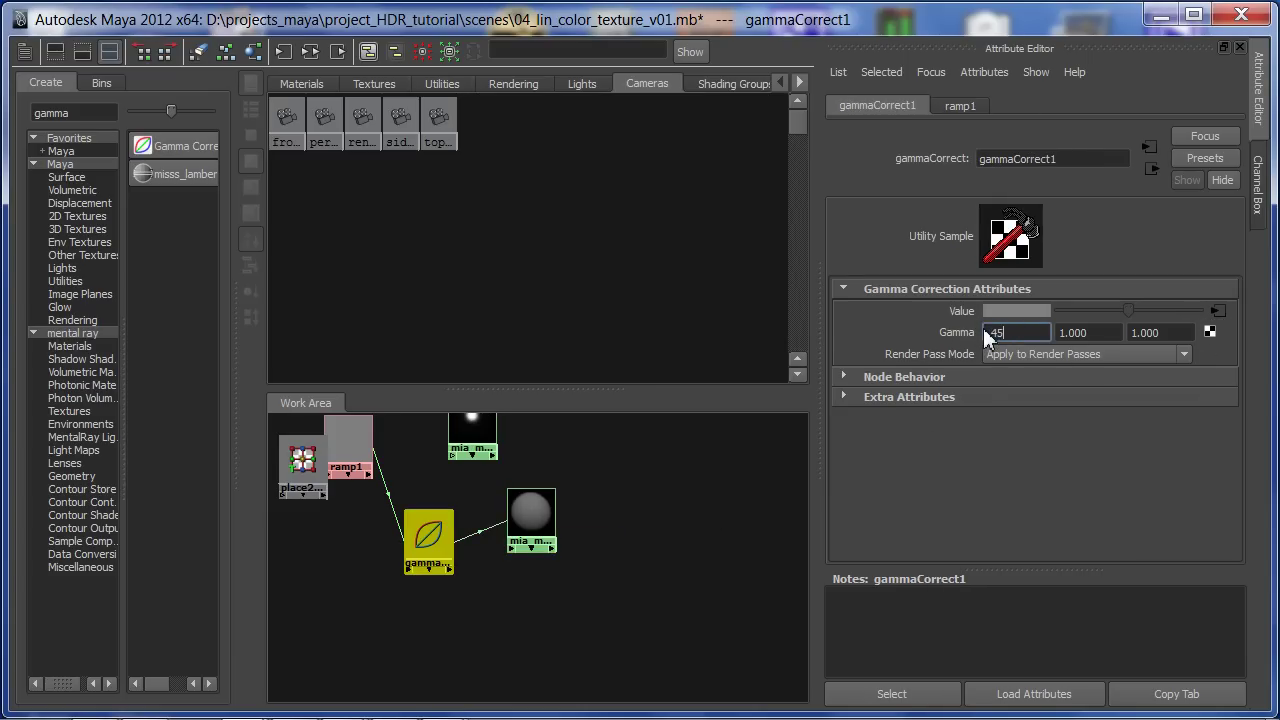
key(Tab)
text(.45)
key(Tab)
text(.)
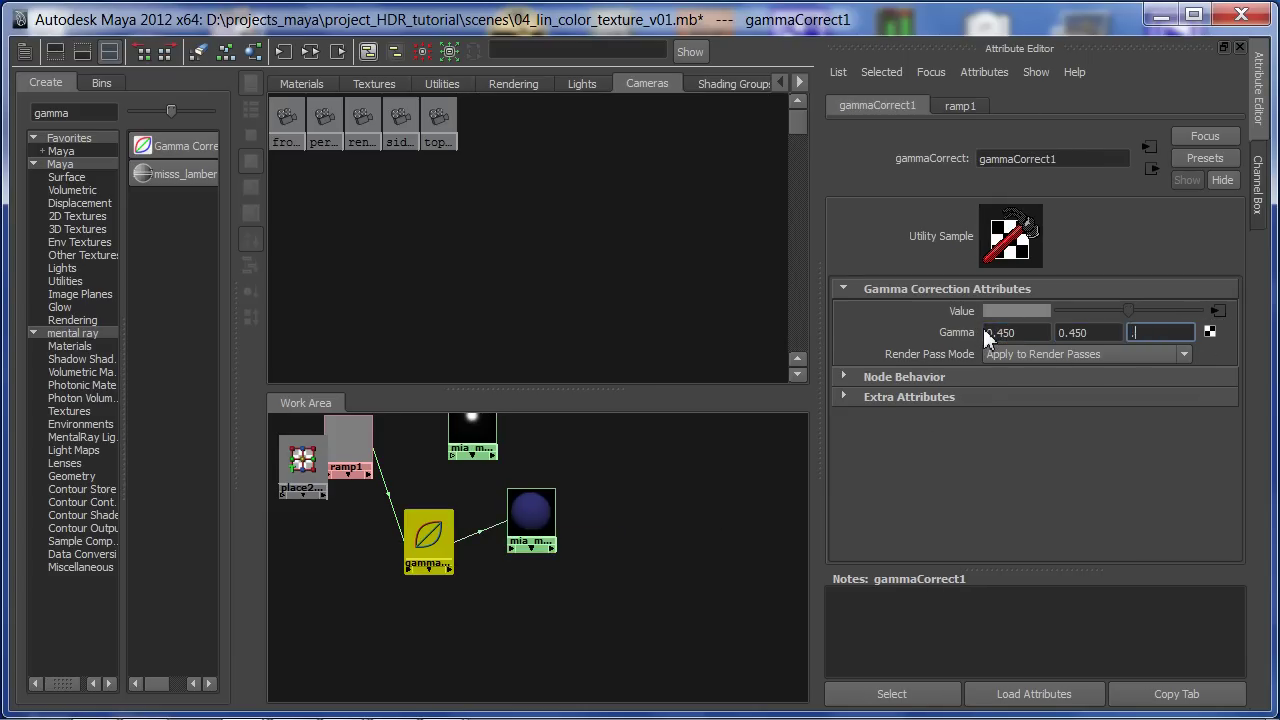
text(45)
key(Return)
click(712, 533)
click(428, 540)
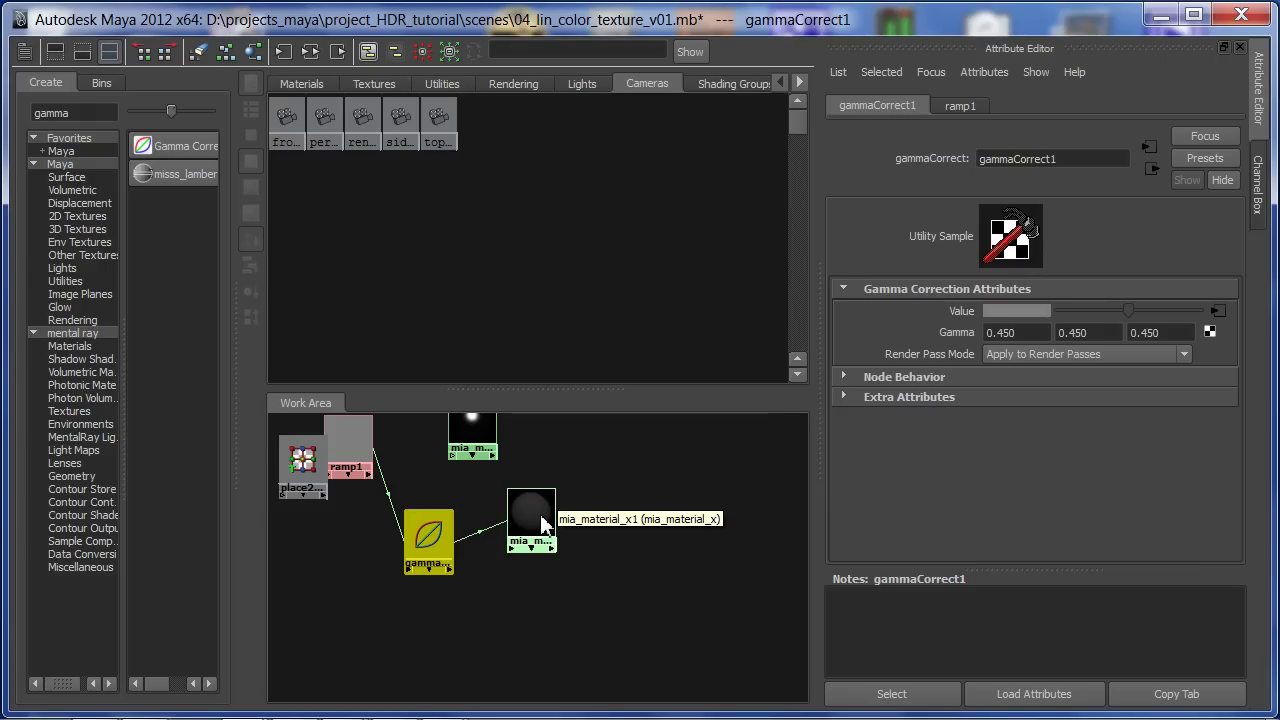
- Arrange the ramp, gamma correction and mia_material_x1 nodes in a row in connection order and enlarge the network for inspection
drag(348, 466, 366, 568)
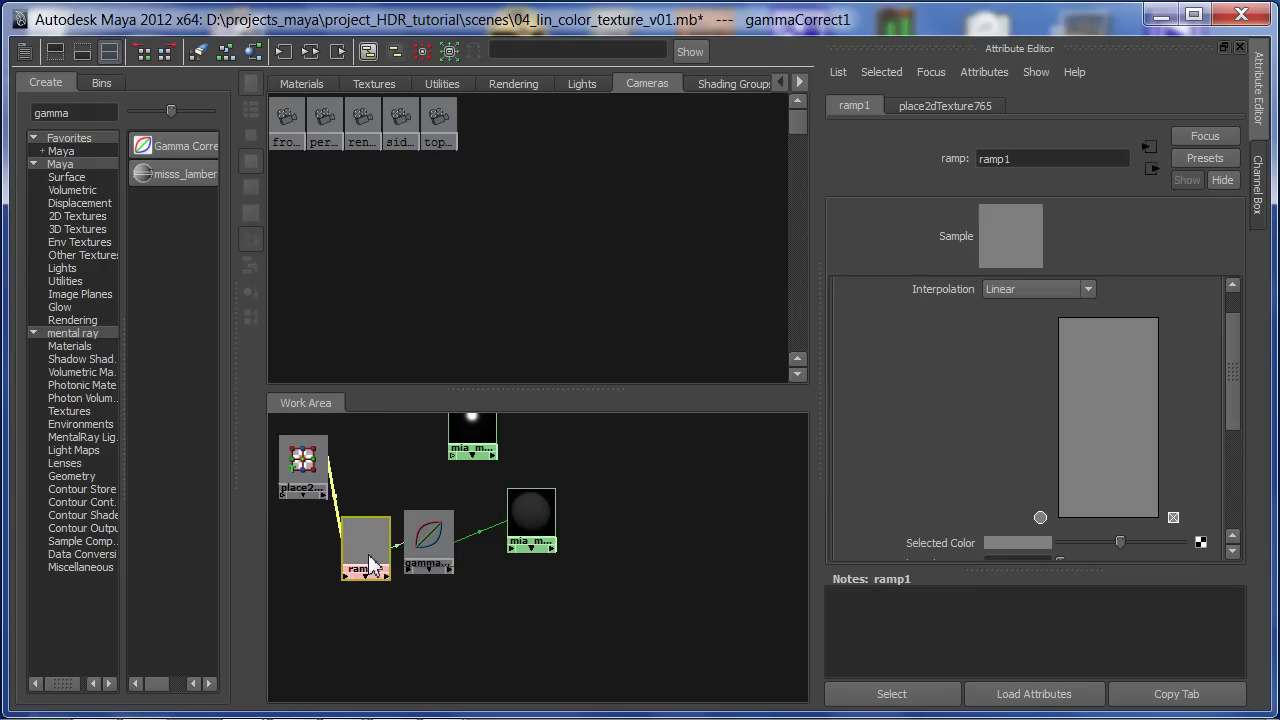
drag(430, 540, 449, 540)
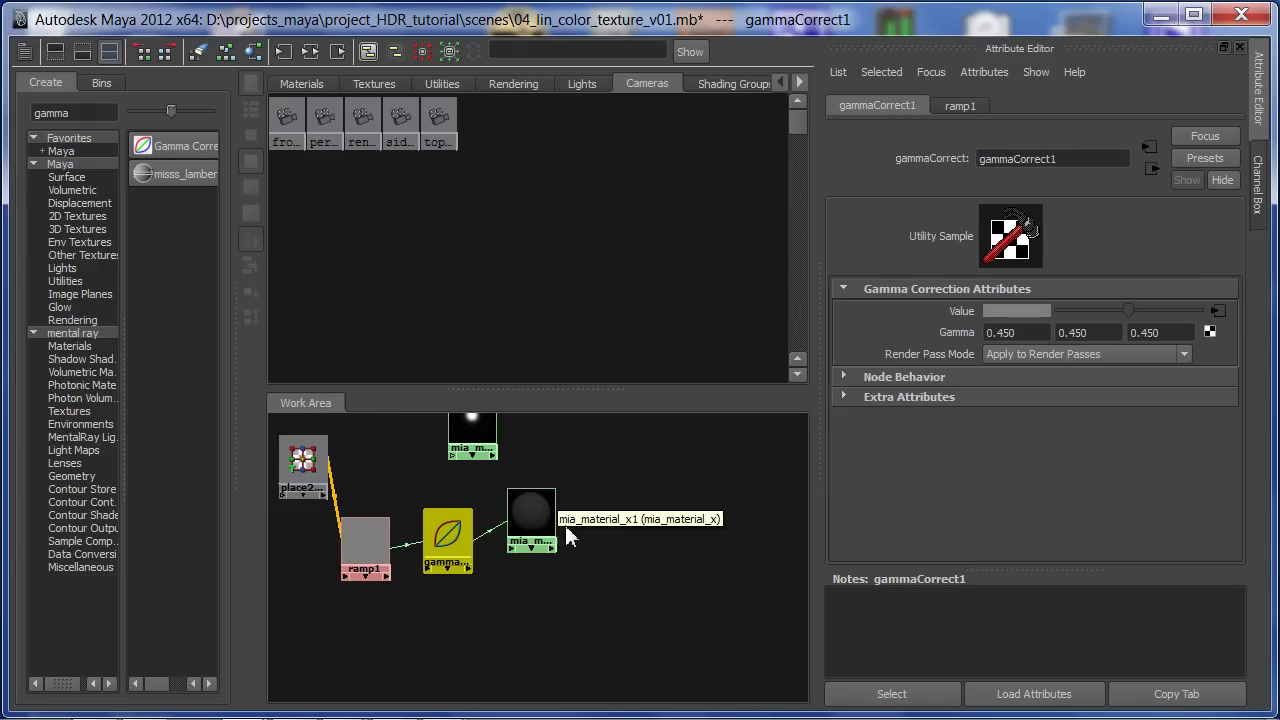
drag(548, 530, 535, 538)
drag(371, 554, 368, 548)
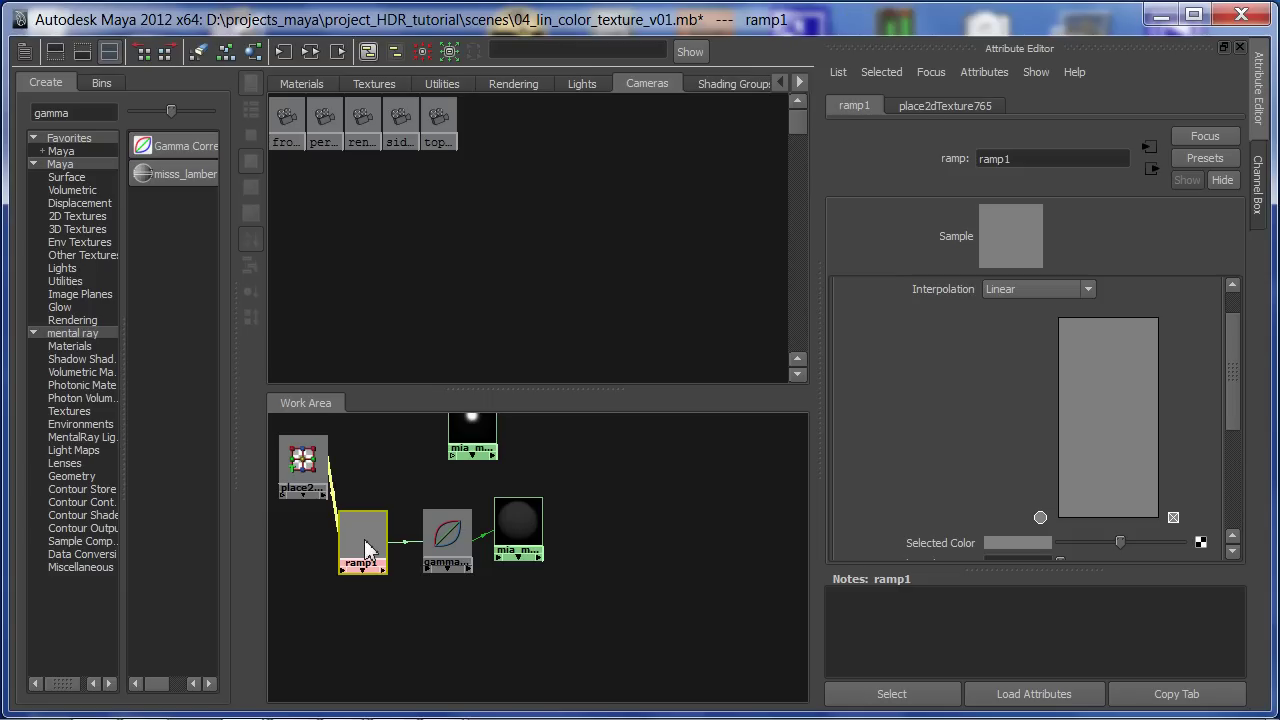
drag(444, 545, 440, 545)
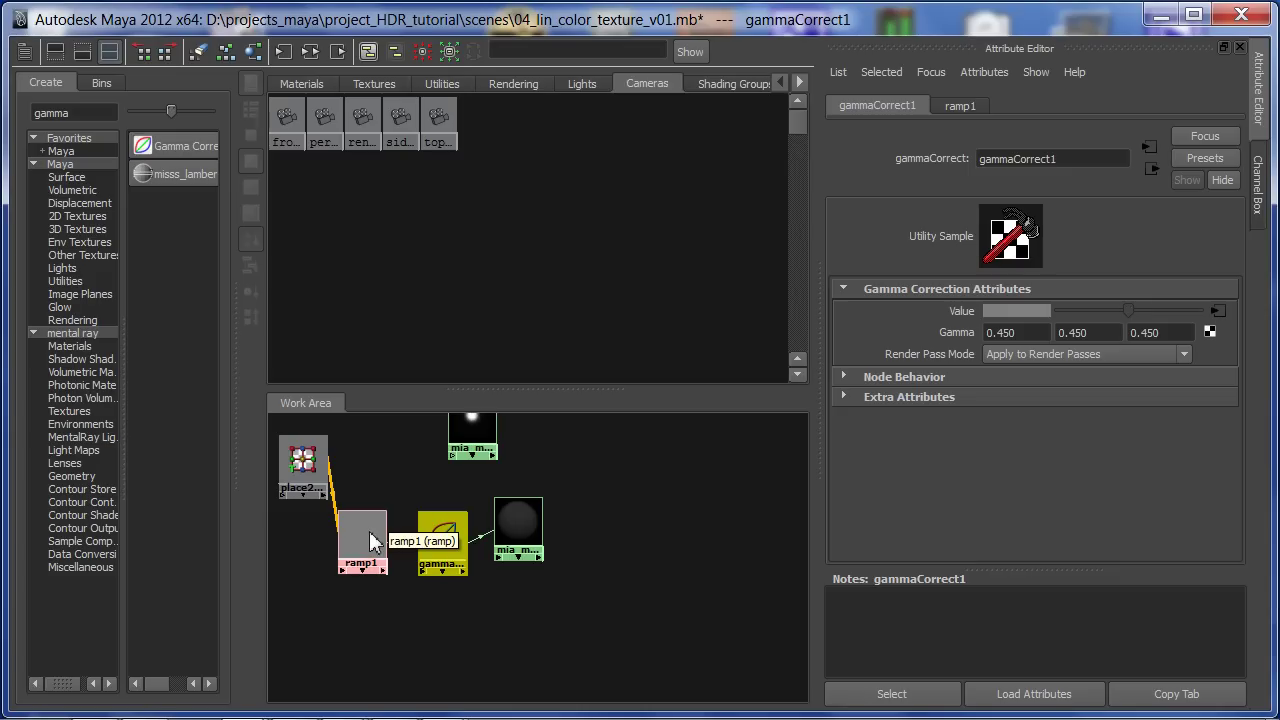
alt+right_drag(360, 525, 563, 486)
alt+middle_drag(531, 531, 701, 568)
click(512, 572)
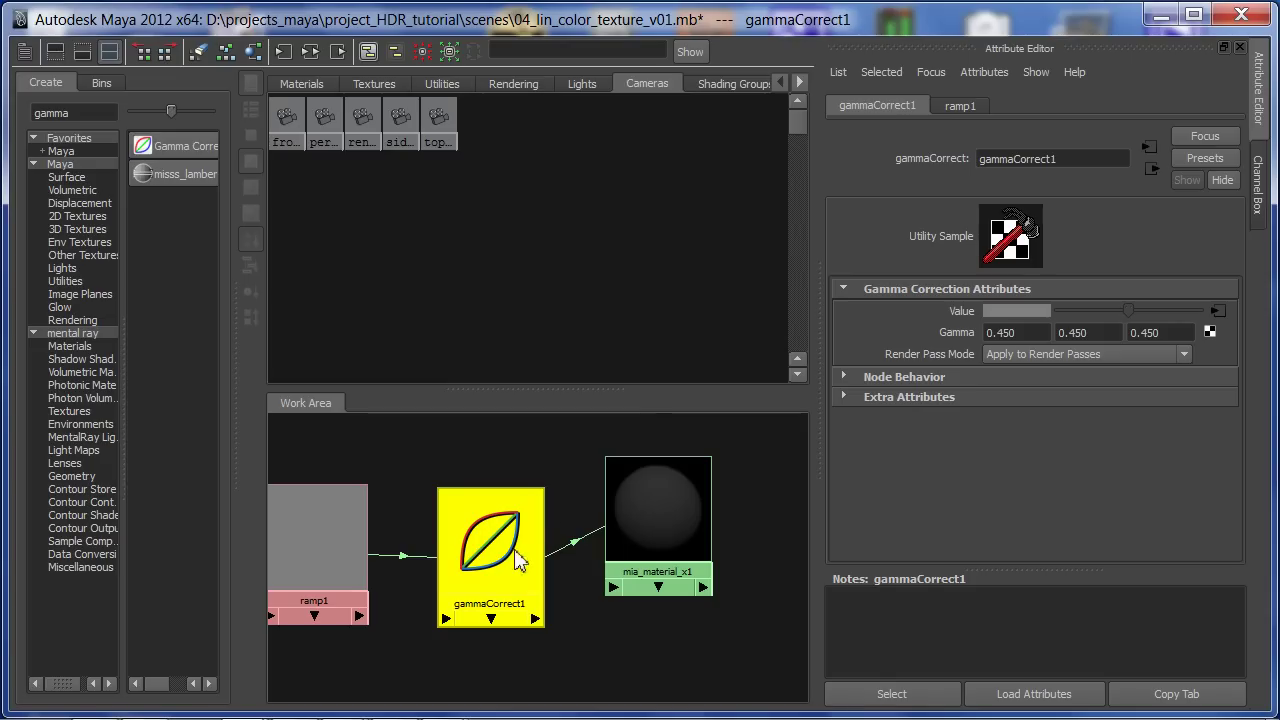
click(568, 494)
- Return to the multi-pane layout, re-render the scene and compare the gamma-corrected matte sphere with the stored render at full size
key(space)
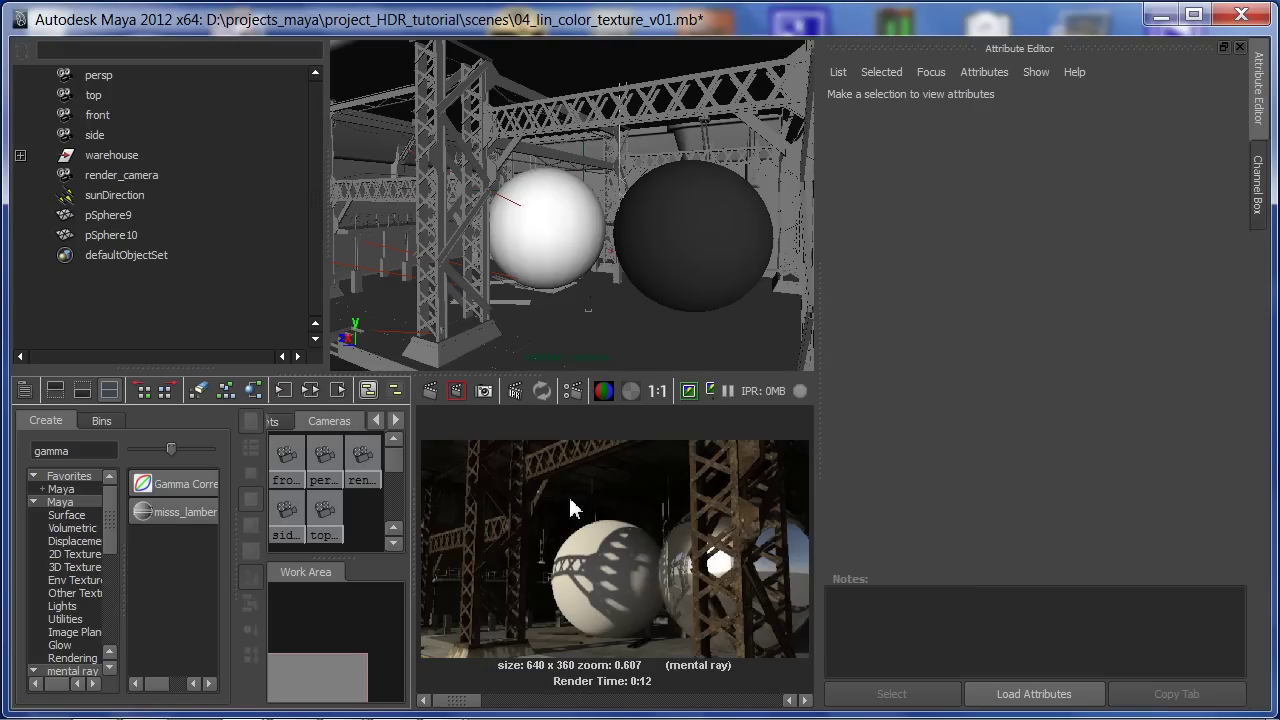
click(806, 700)
click(790, 701)
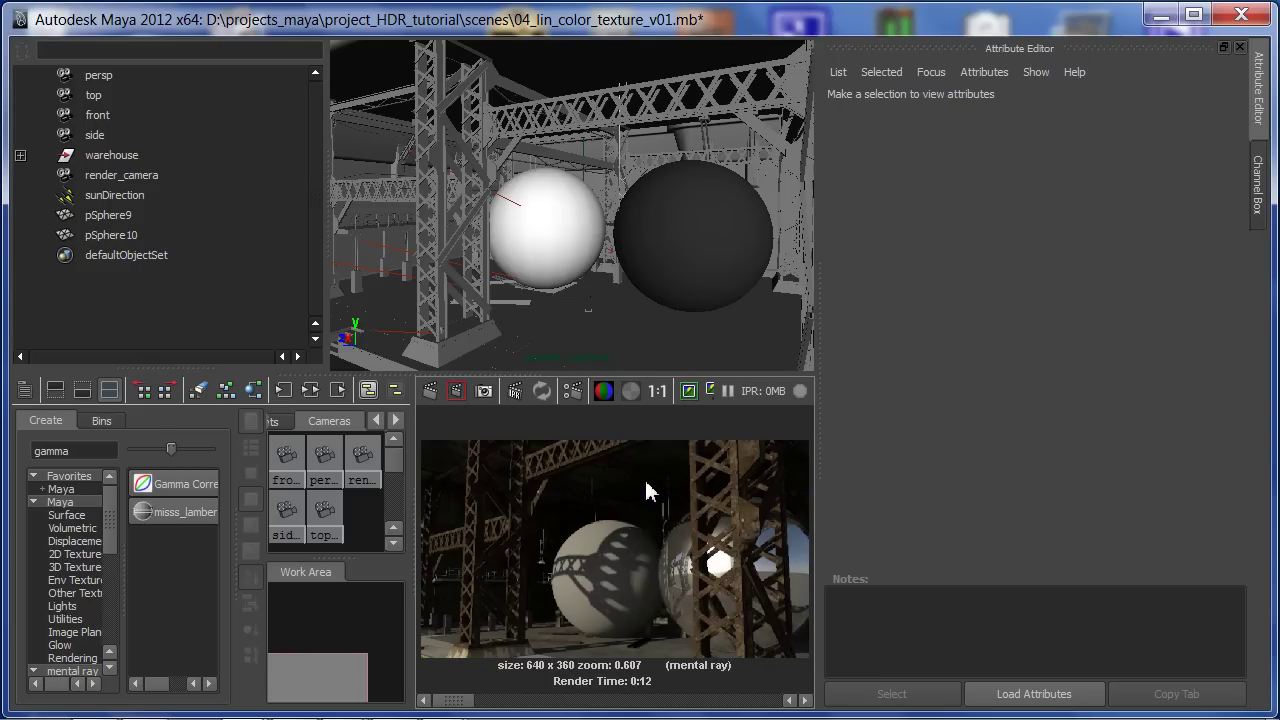
key(space)
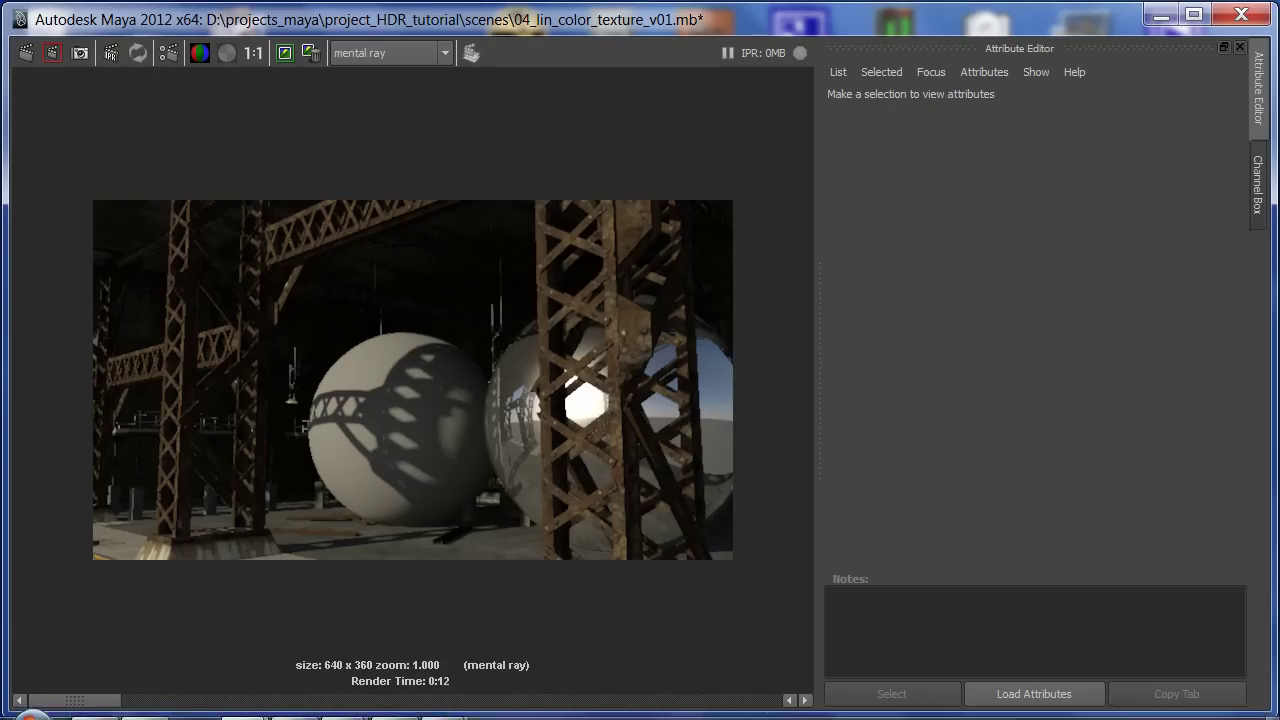
click(805, 700)
click(790, 700)
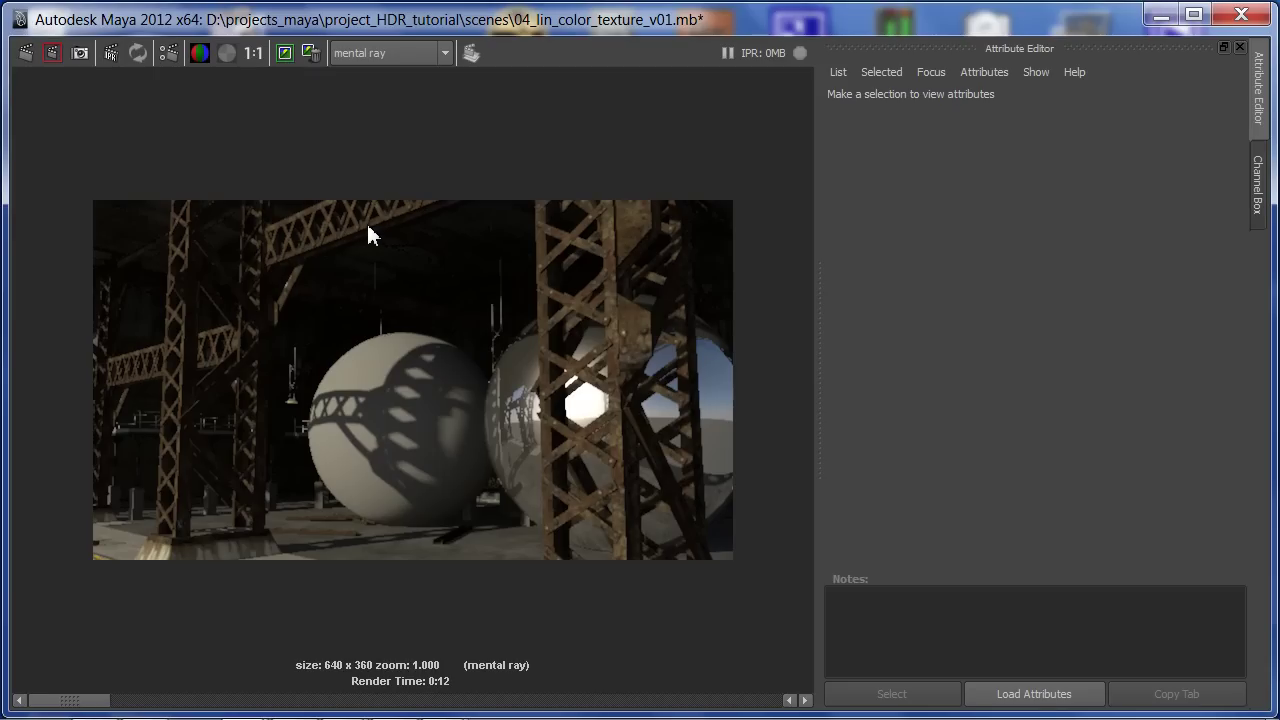
right_click(330, 171)
mouse_move(358, 180)
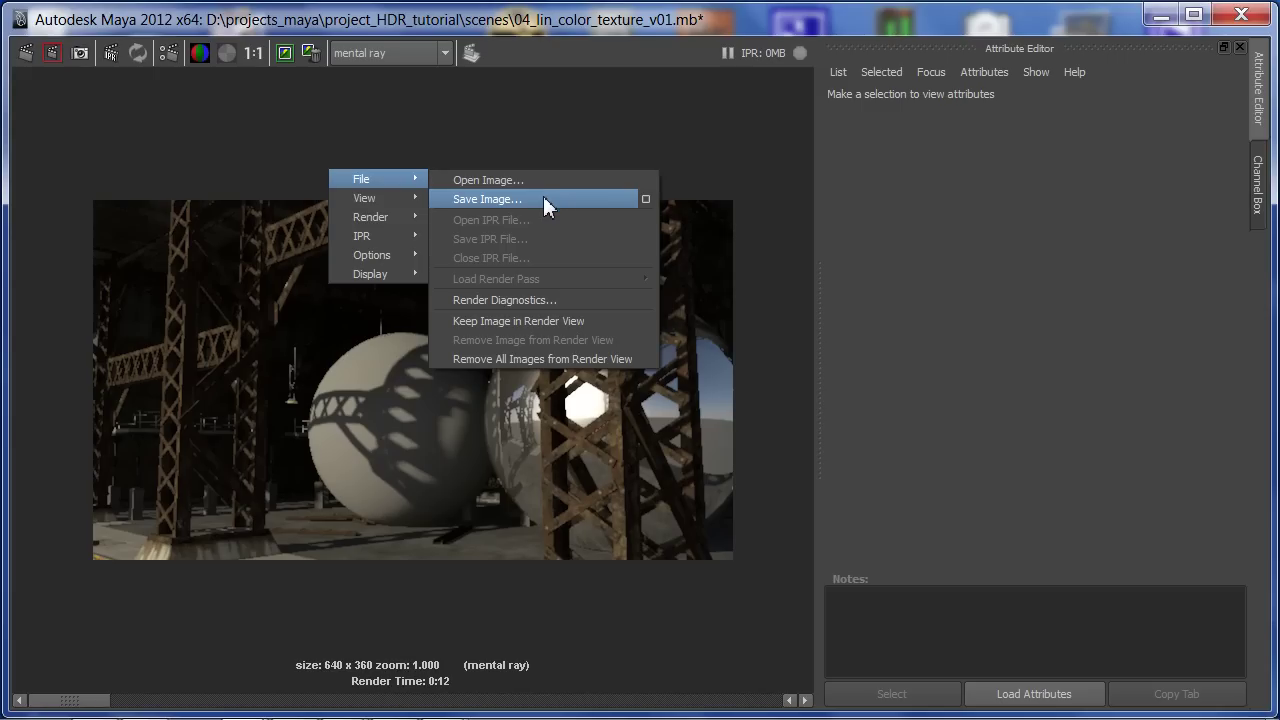
click(690, 128)
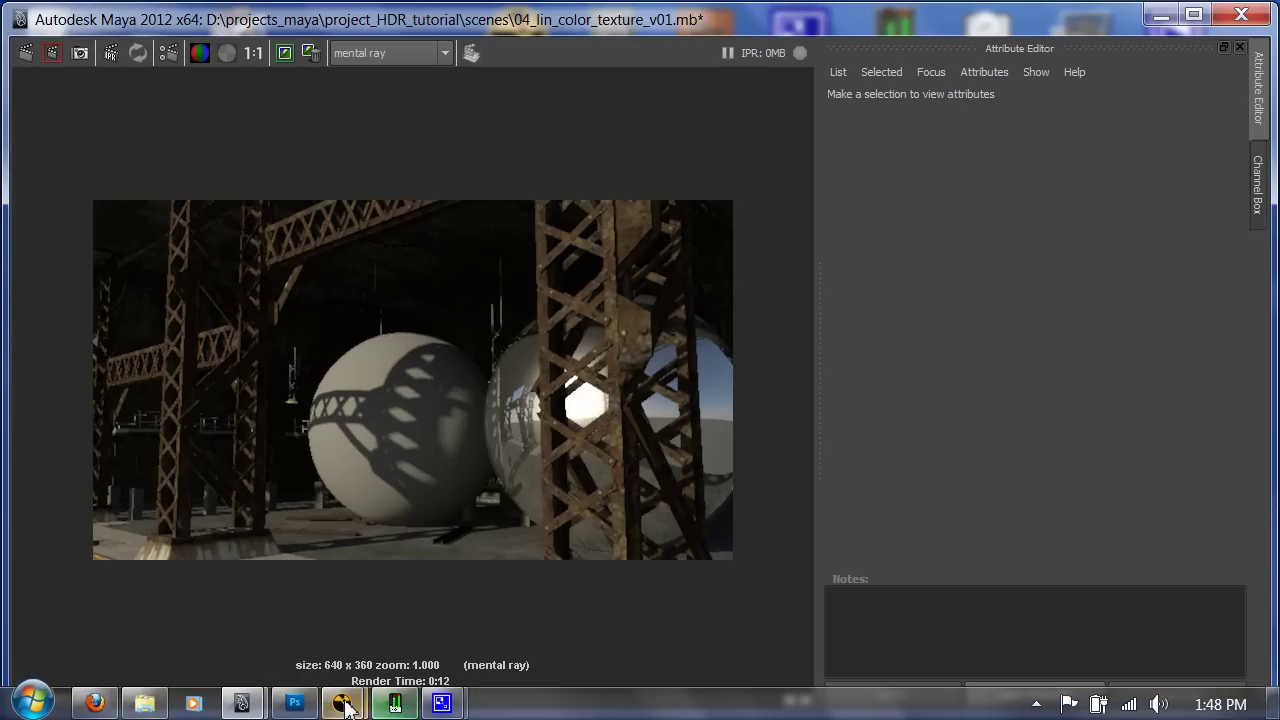
- Switch to NukeX, read in 04_lin_color_texture_v01.exr from the project's images/tmp folder, and enlarge the viewer to fit the render
mouse_move(343, 705)
click(538, 630)
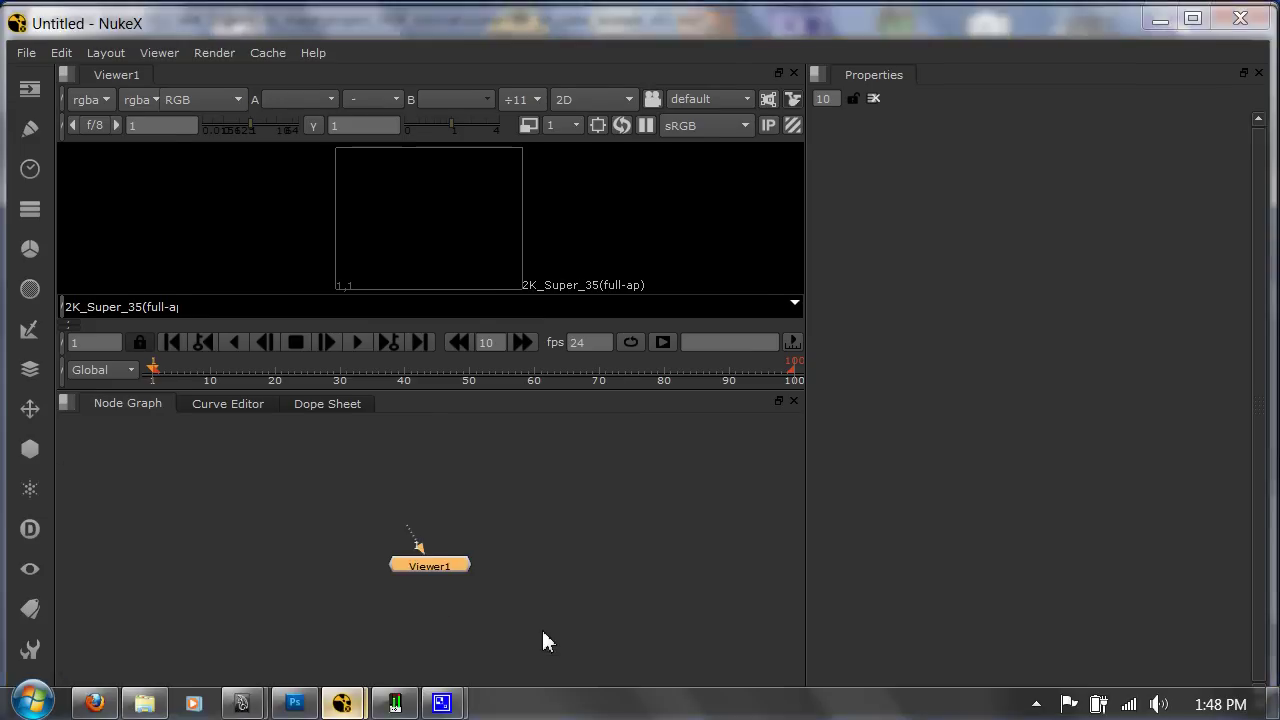
click(428, 497)
key(r)
click(72, 68)
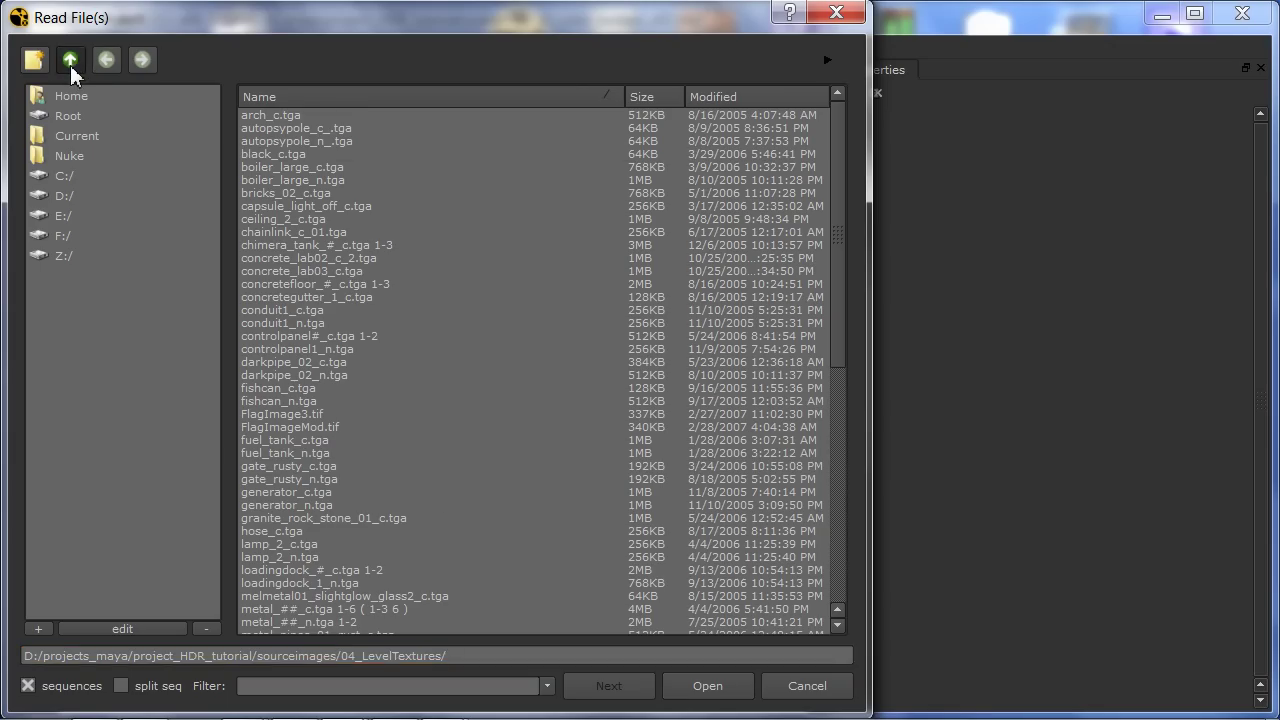
click(71, 70)
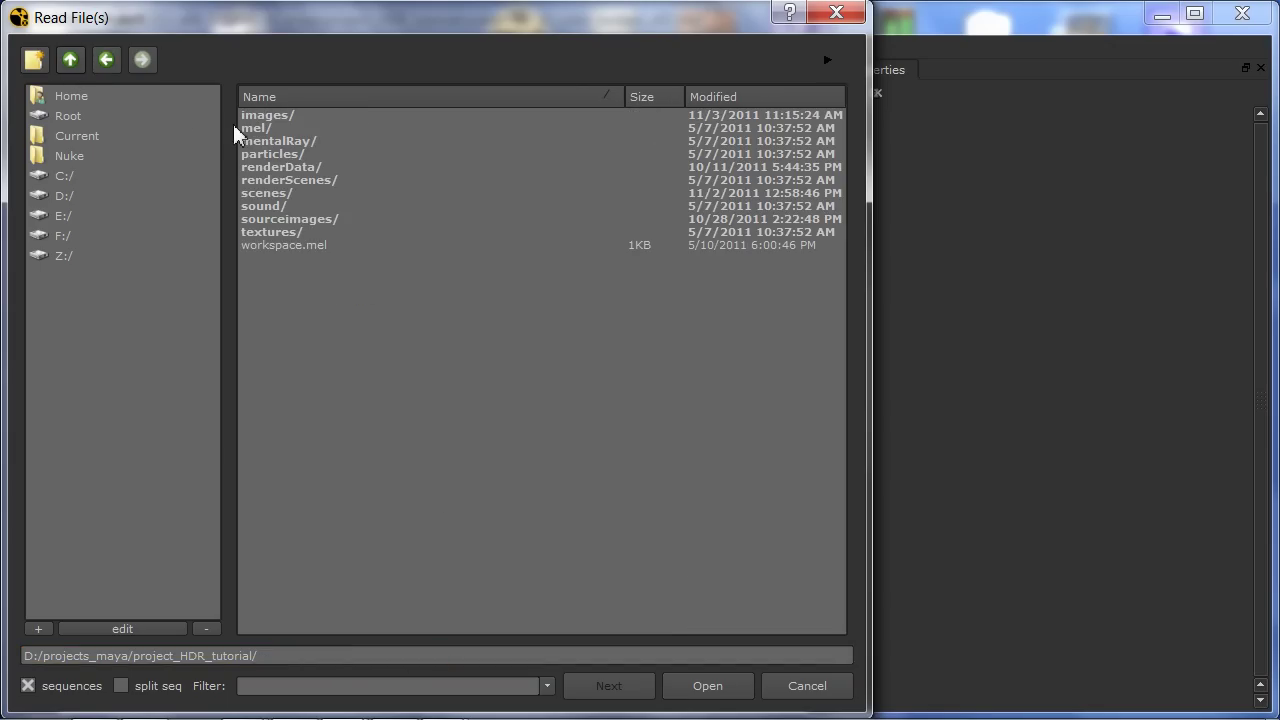
double_click(264, 116)
double_click(264, 116)
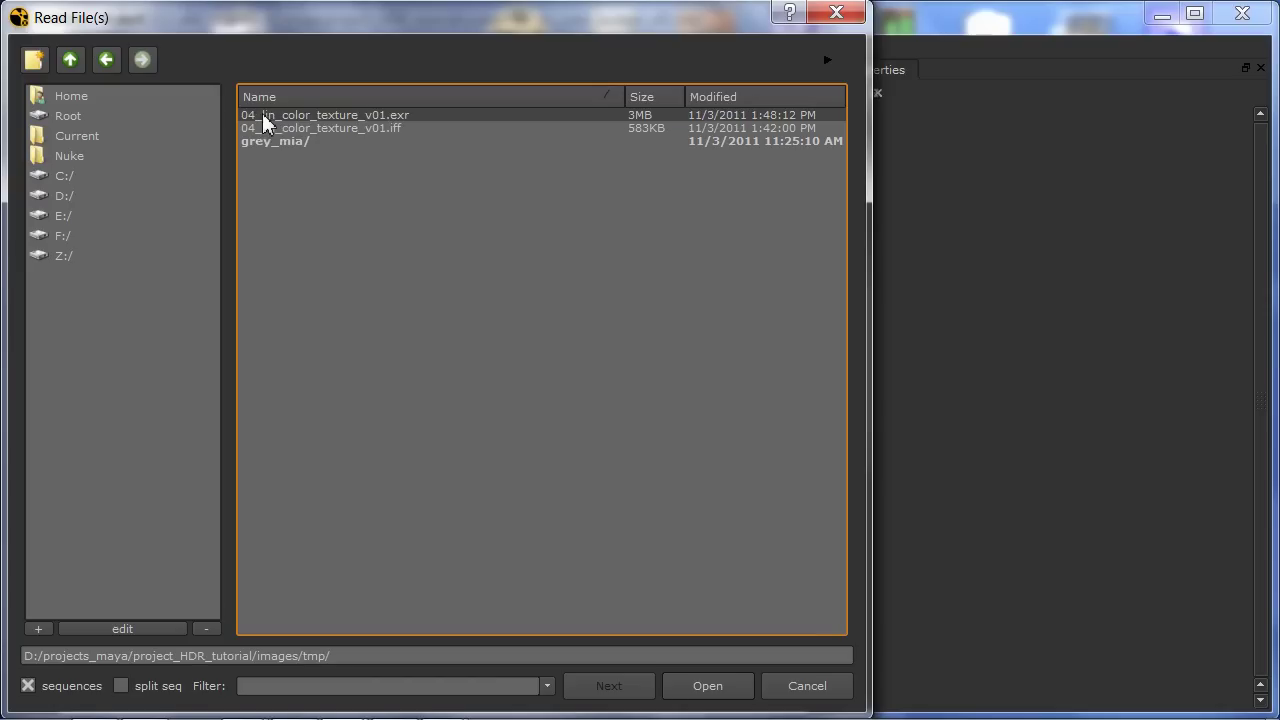
click(432, 114)
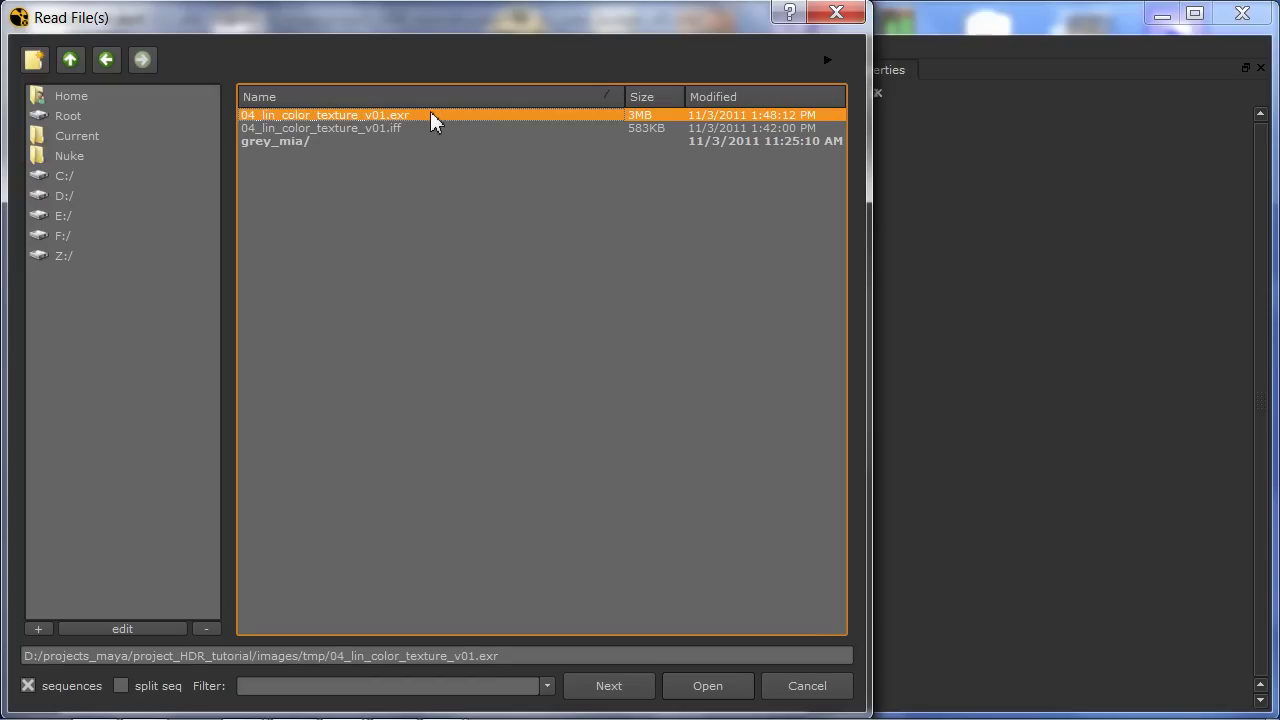
click(708, 686)
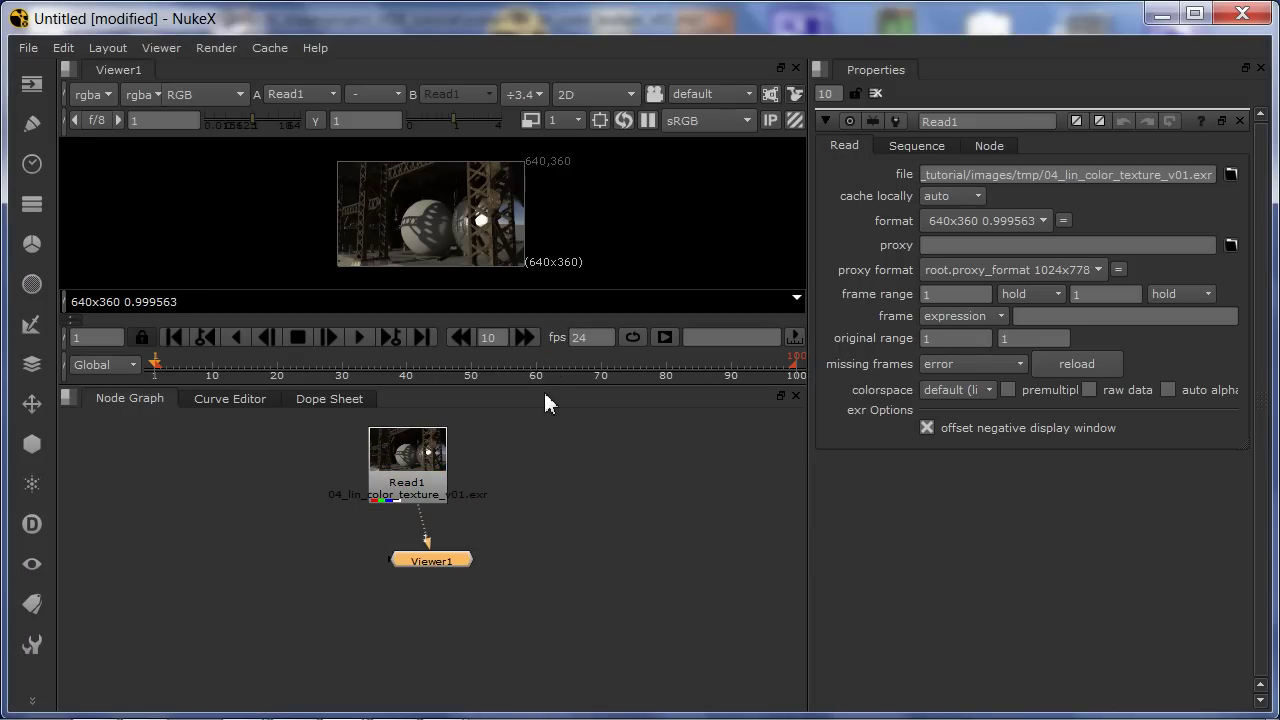
drag(546, 386, 549, 624)
key(f)
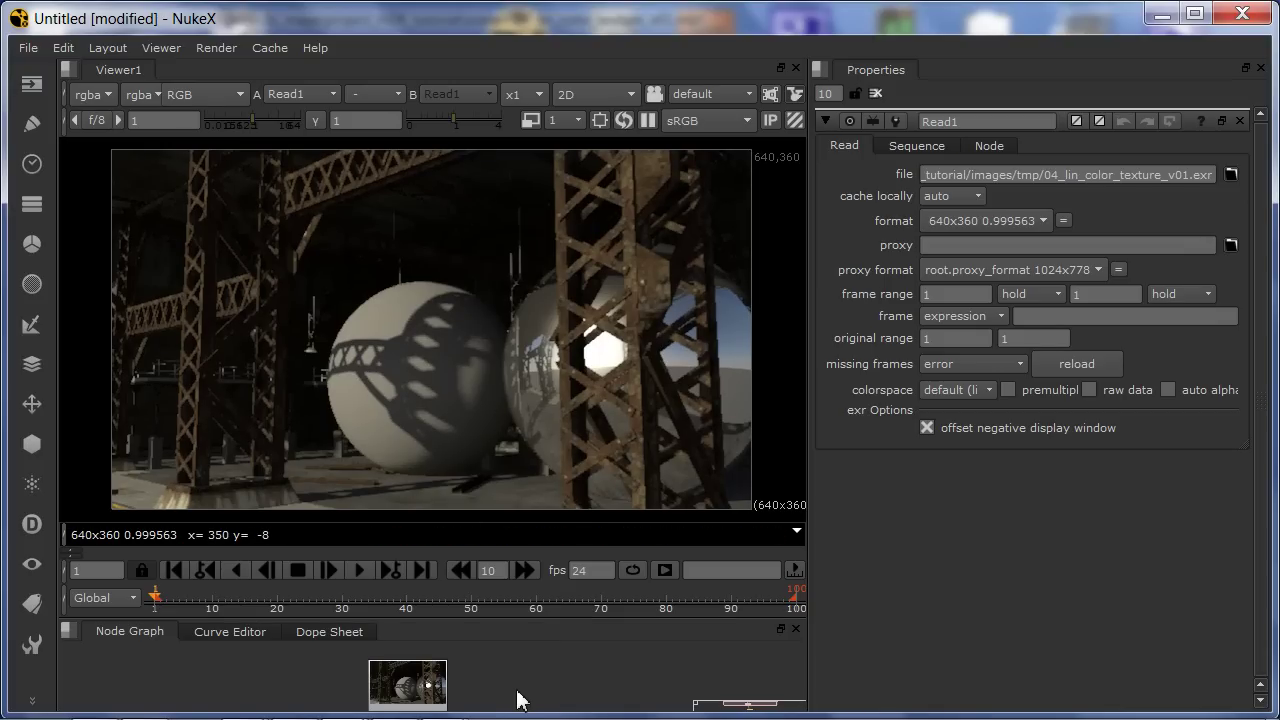
- Read in the gate_rusty_c.tga texture from the project's sourceimages/04_LevelTextures folder
key(r)
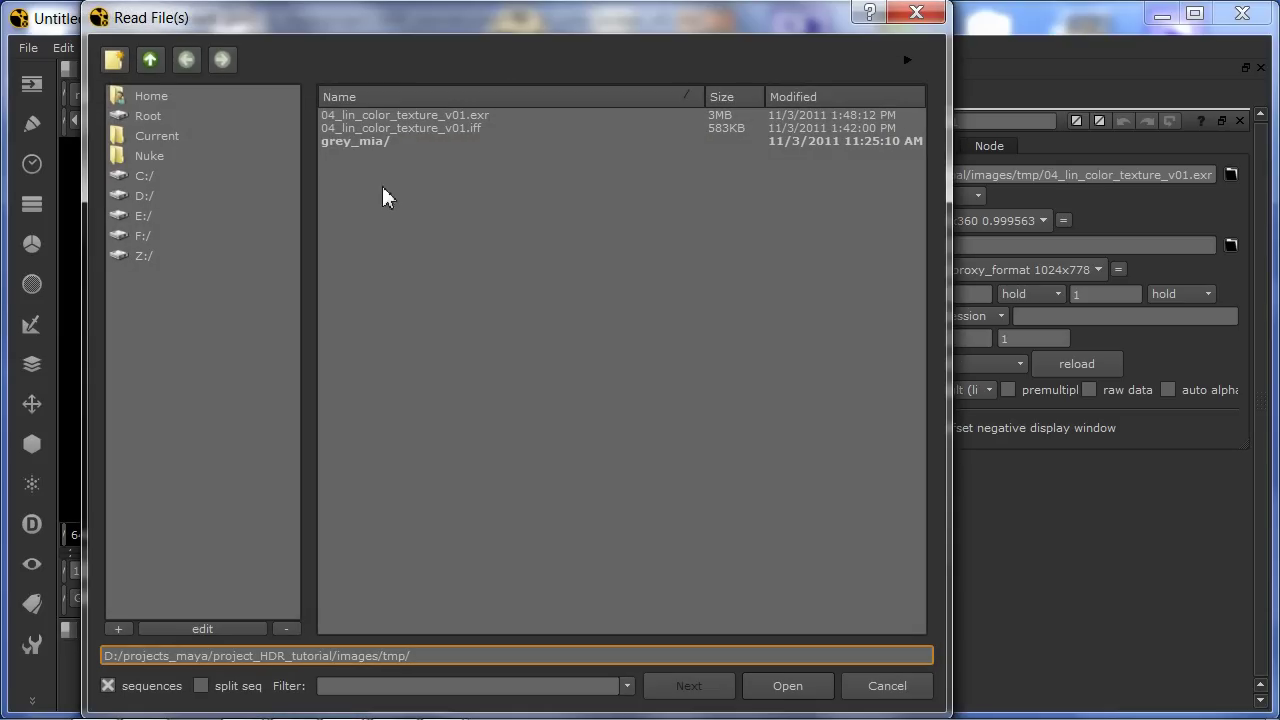
click(150, 60)
click(150, 60)
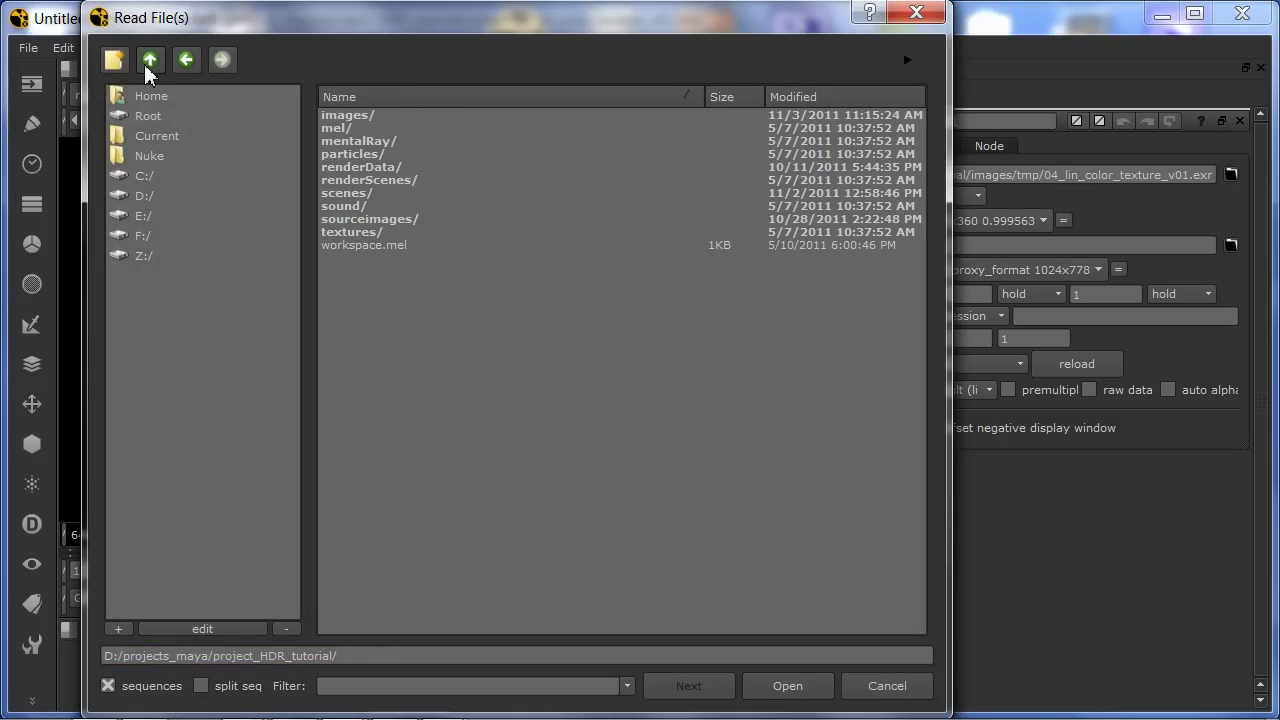
double_click(393, 219)
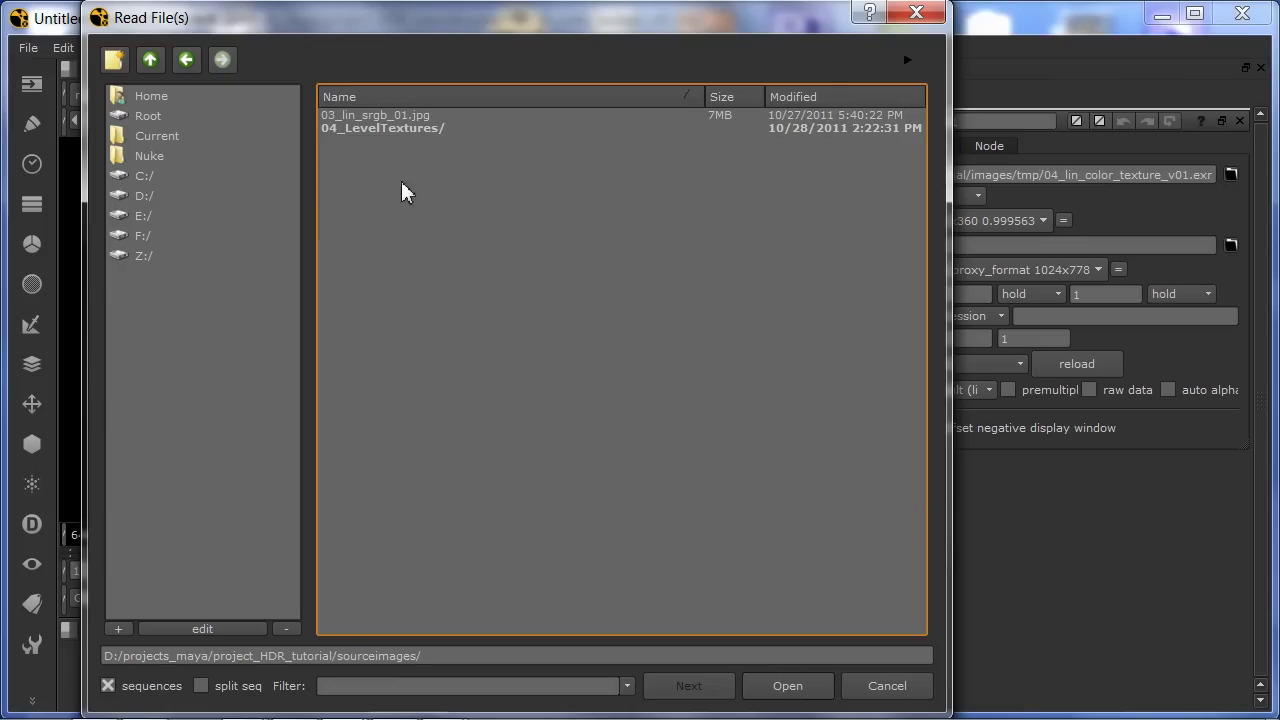
double_click(417, 127)
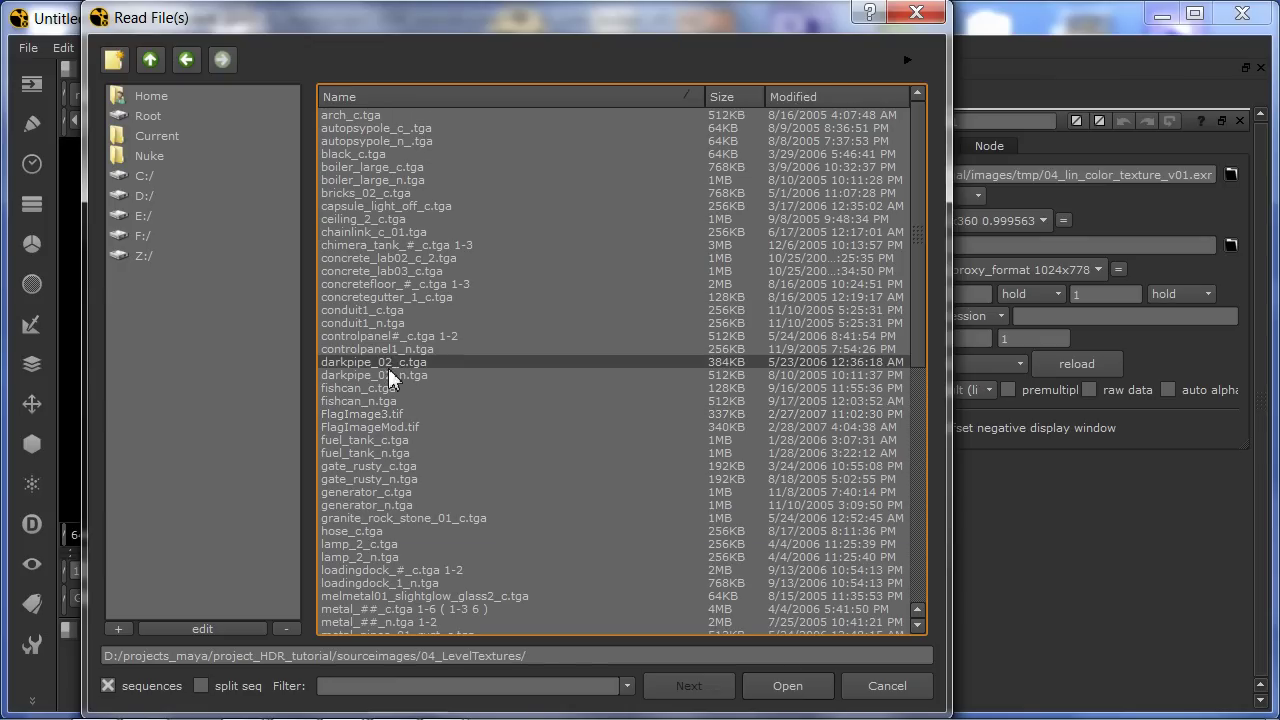
click(410, 469)
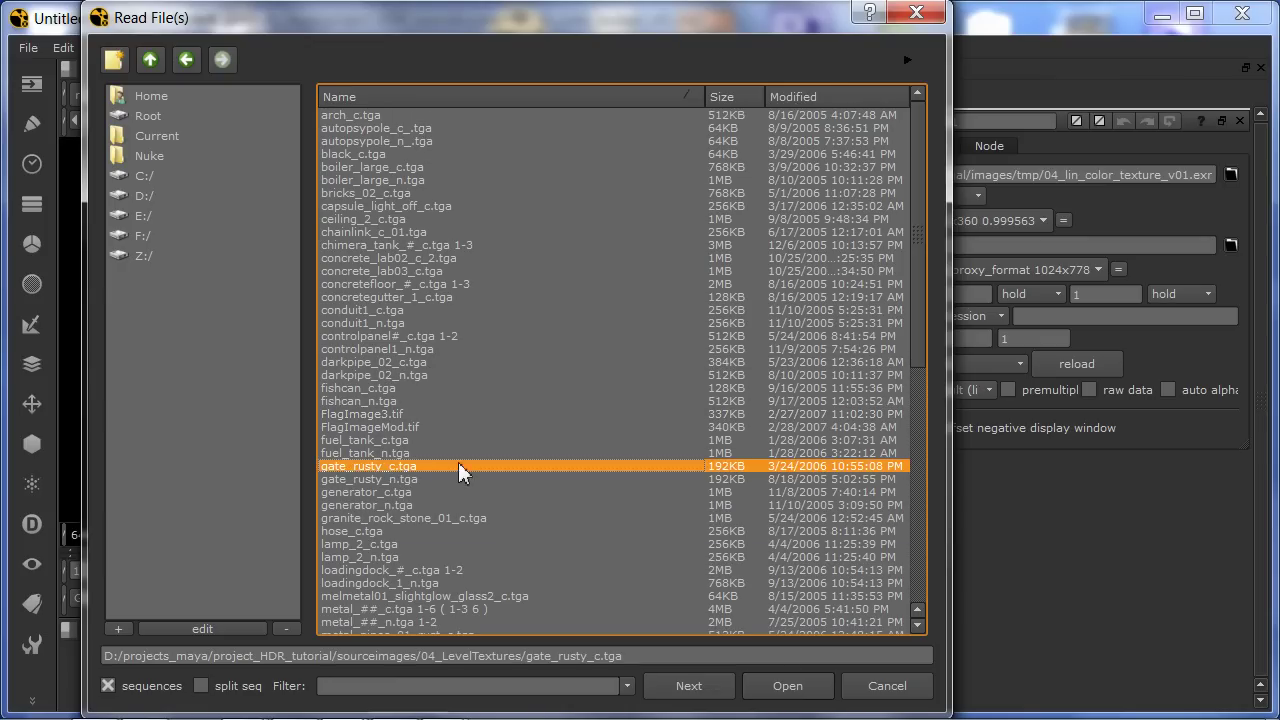
click(767, 686)
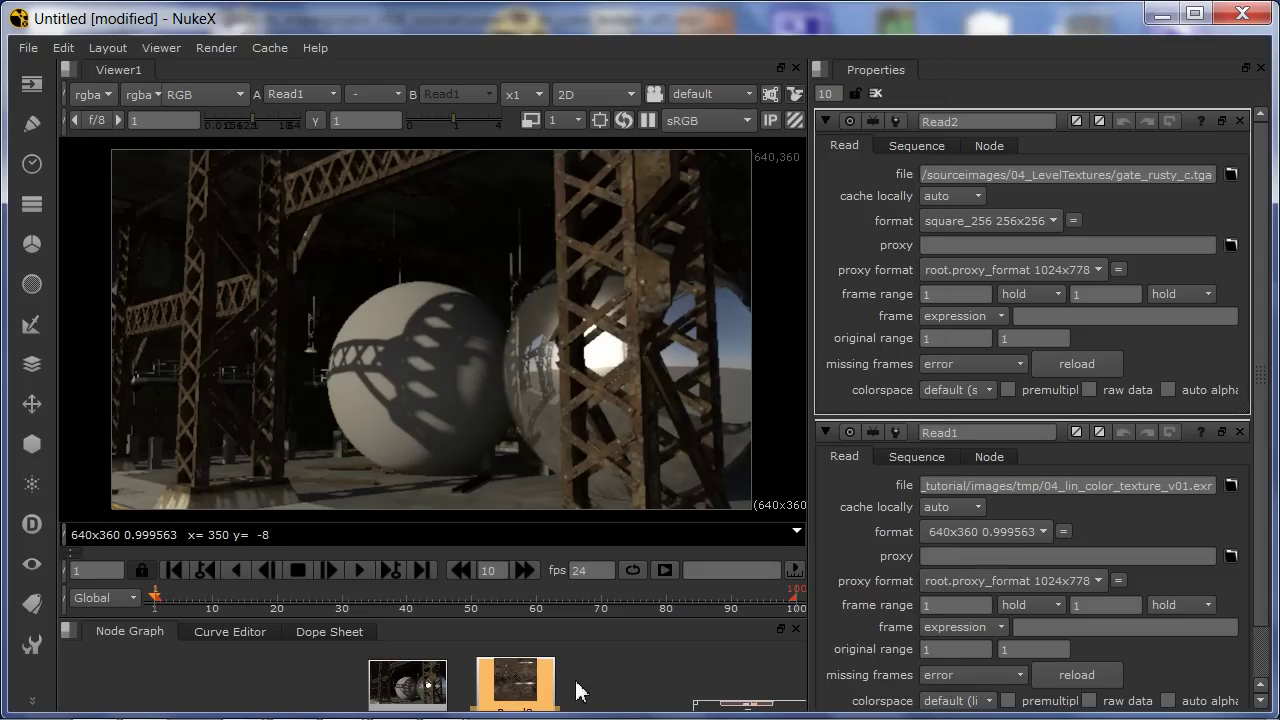
- Compare the rusty gate texture with the EXR render by alternating them in the viewer, and check the colorspace of both Read nodes
key(1)
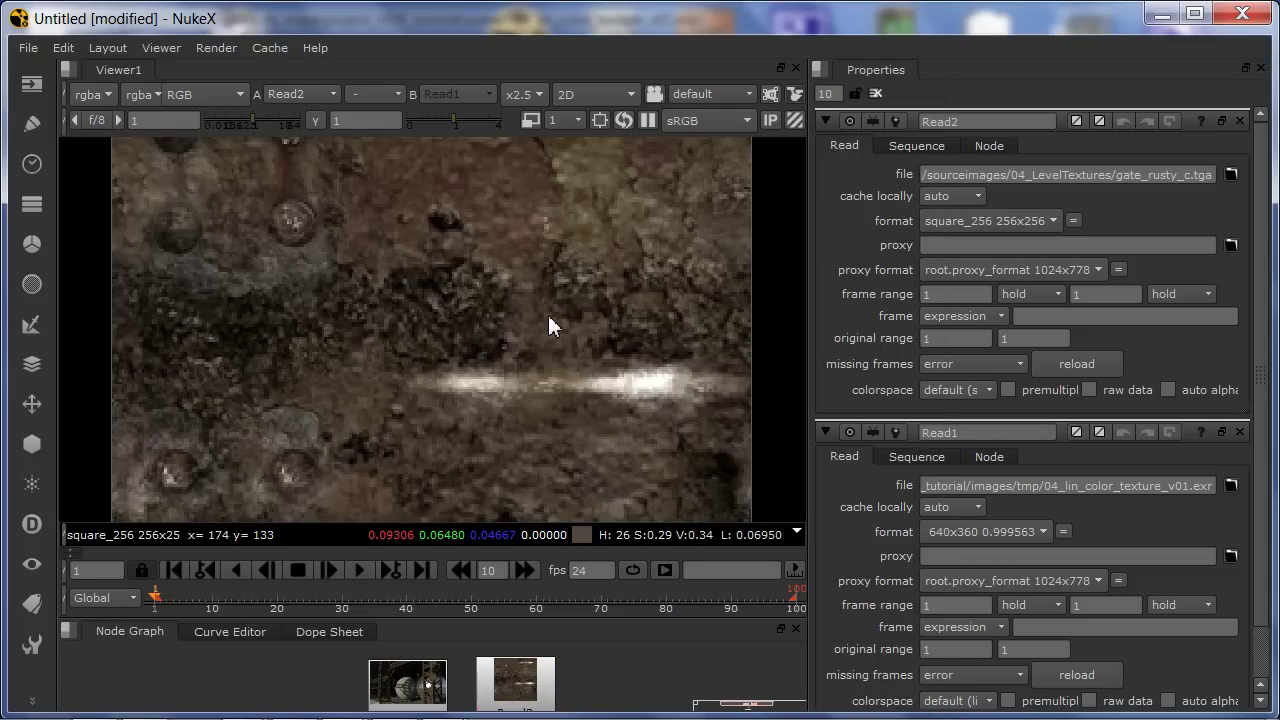
key(2)
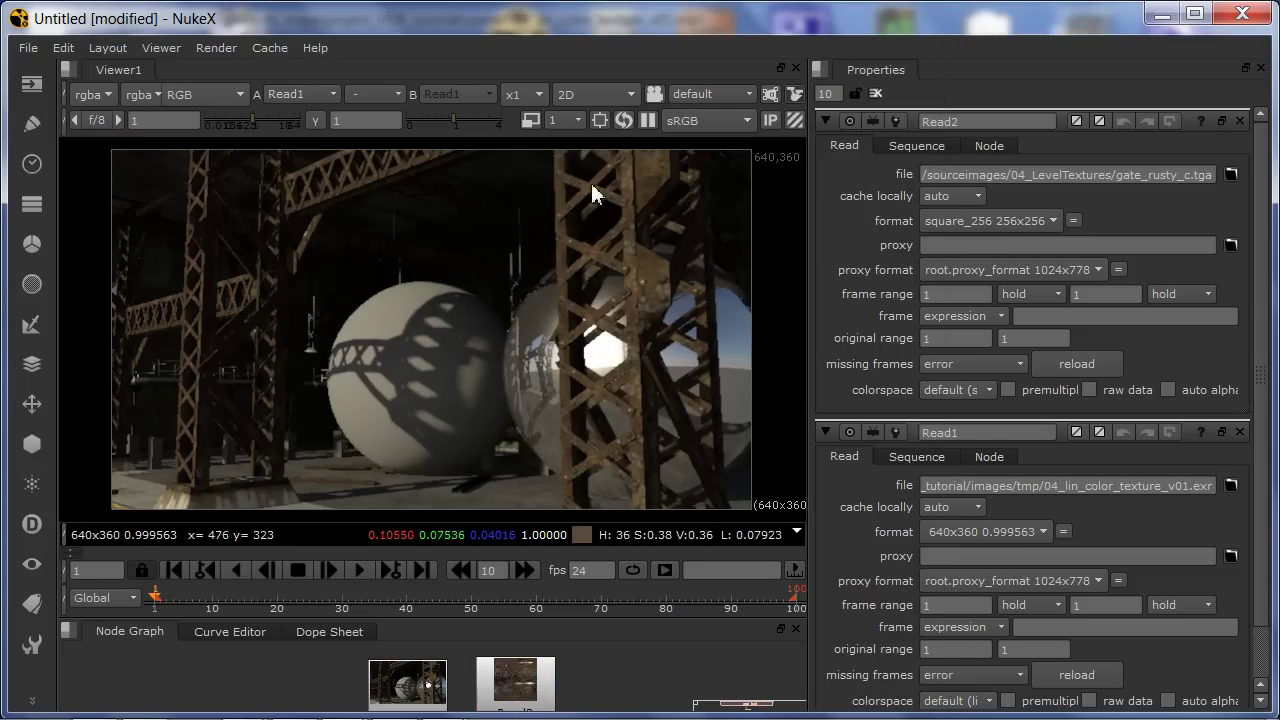
key(1)
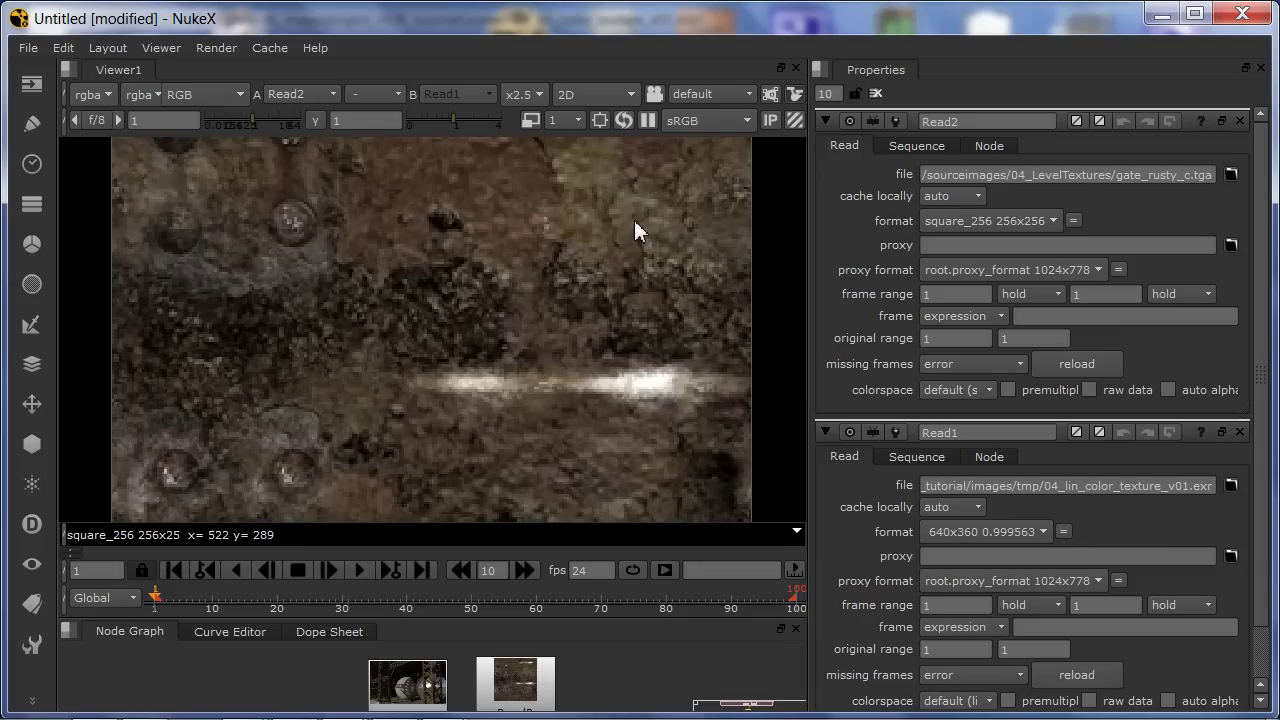
key(2)
key(1)
key(2)
key(1)
key(2)
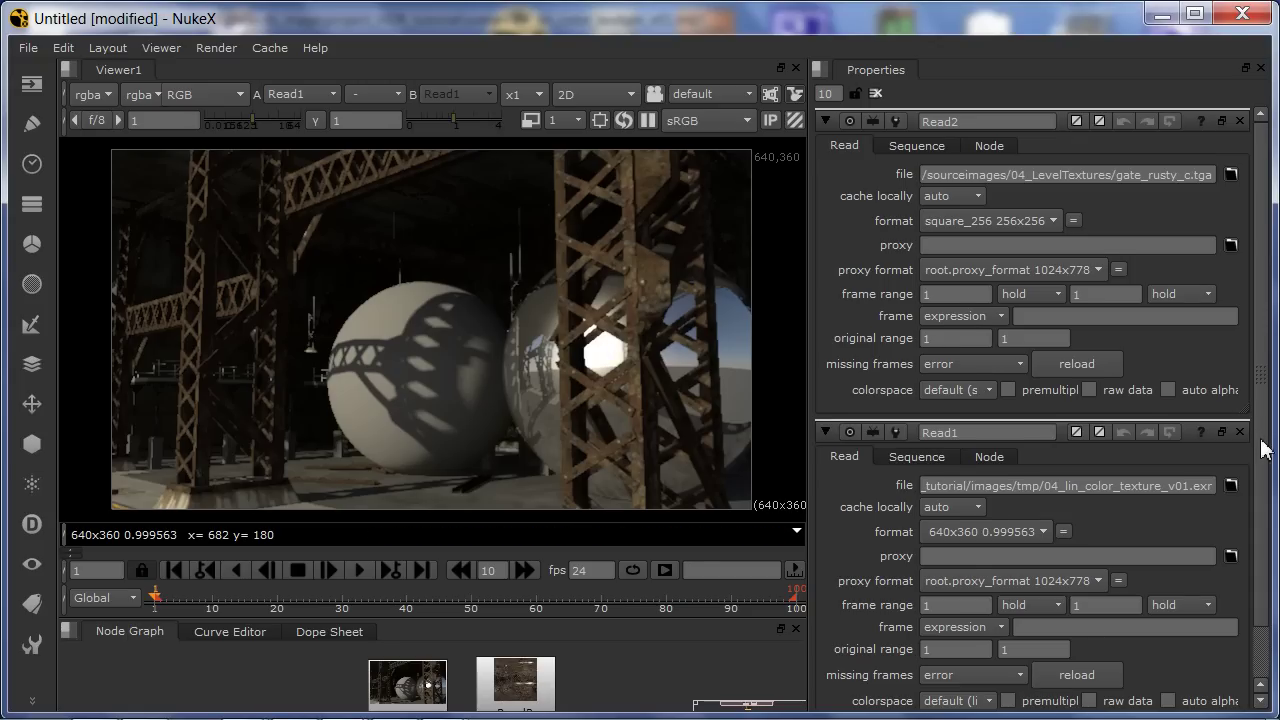
scroll(1265, 520, down, 2)
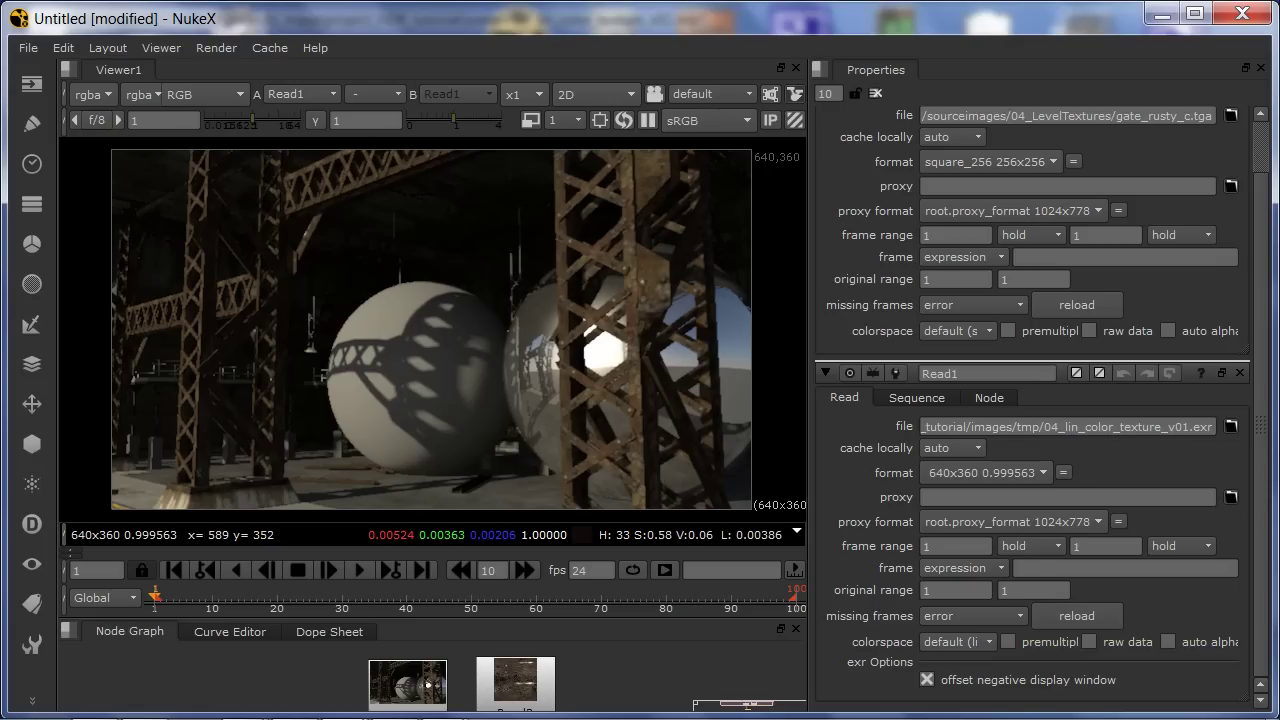
- Return to Maya and open the Color Management settings of the full-size render view
click(1160, 20)
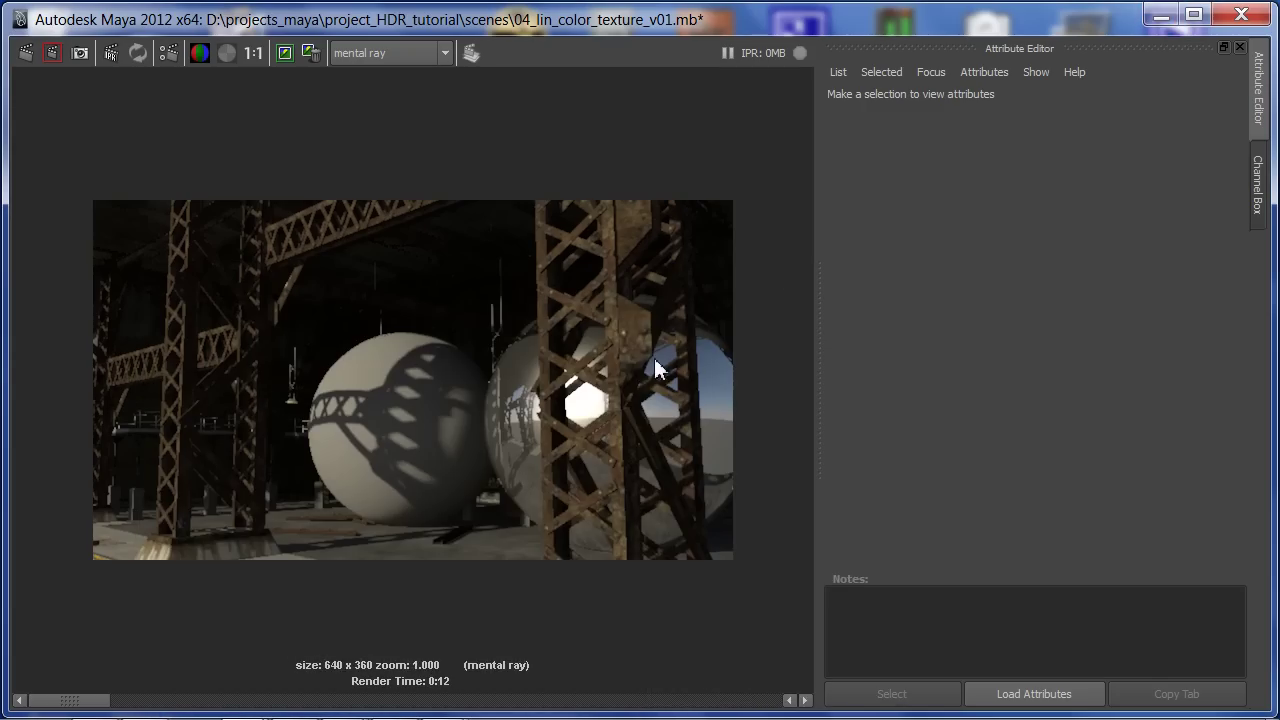
key(space)
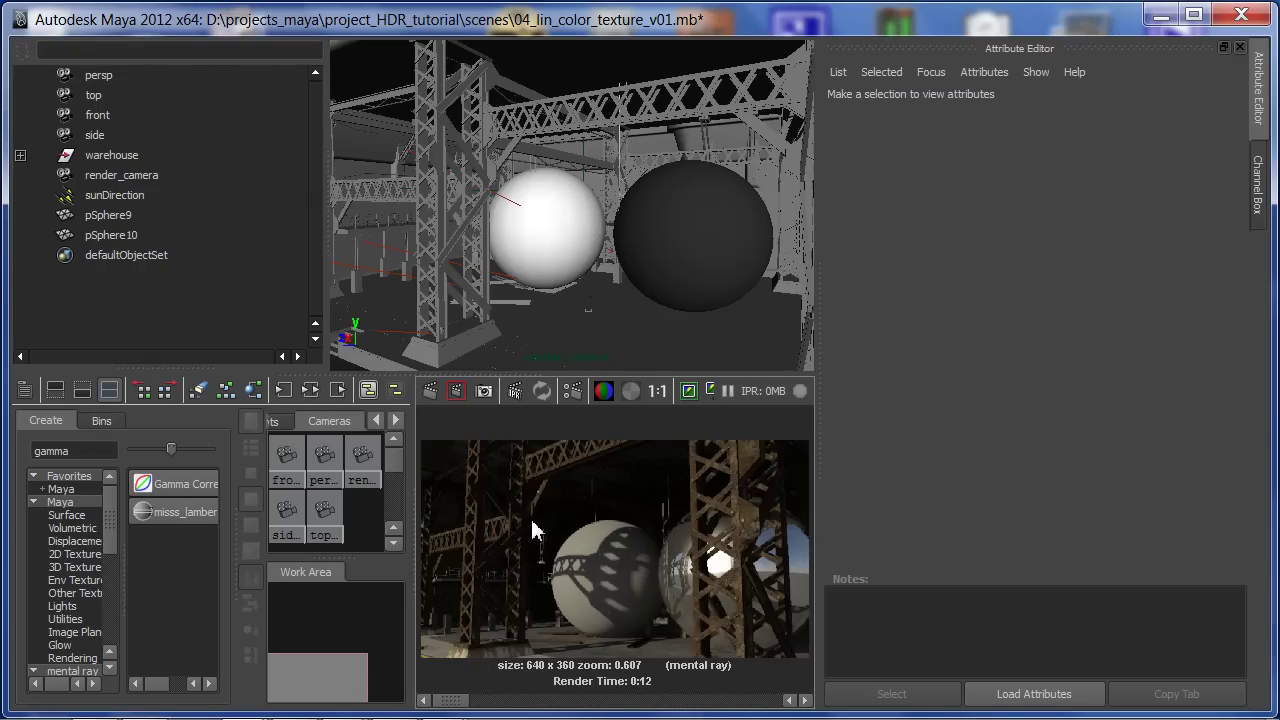
key(space)
right_click(464, 309)
mouse_move(525, 410)
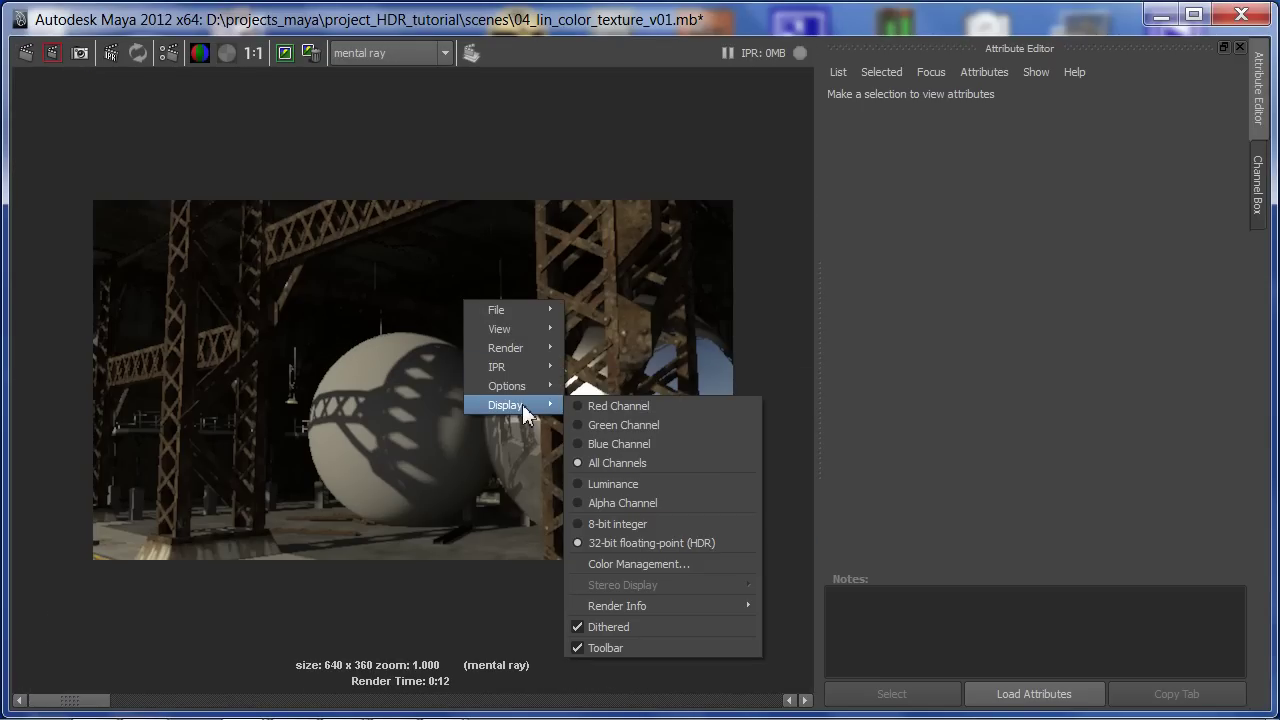
click(691, 563)
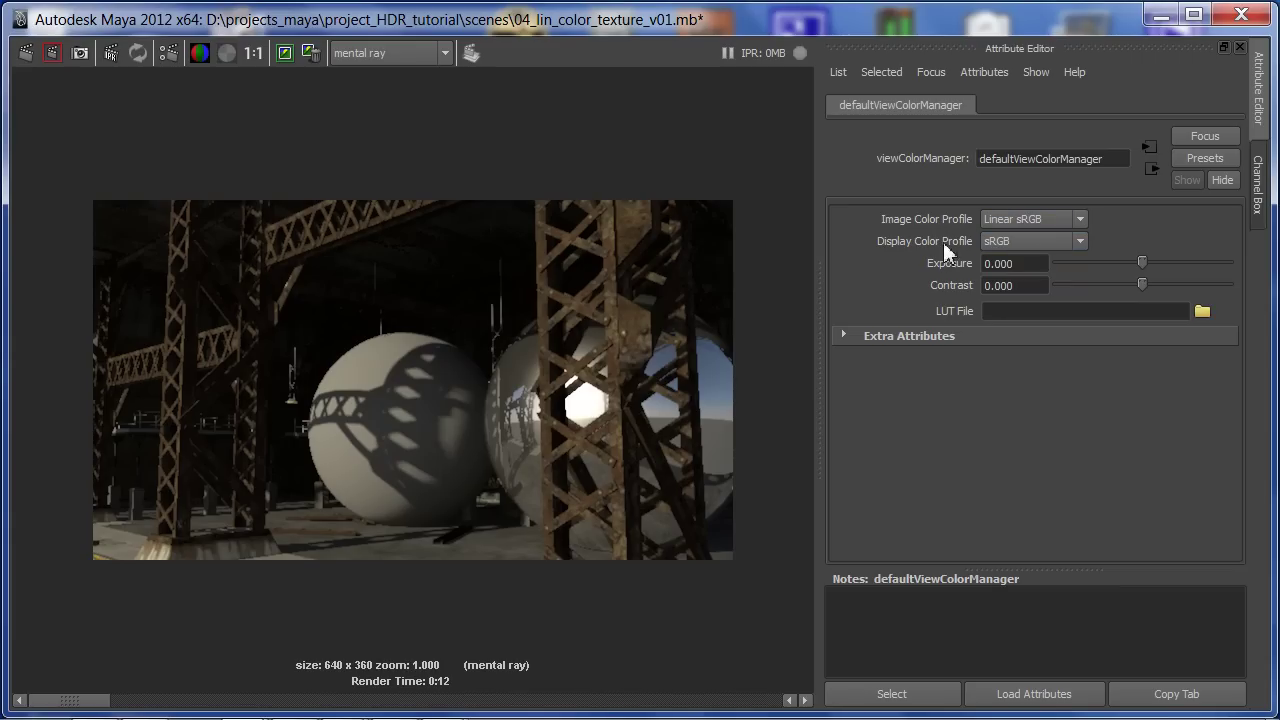
- Preview the render with the Display Color Profile set to Linear sRGB, and restore the profile to sRGB
click(1000, 241)
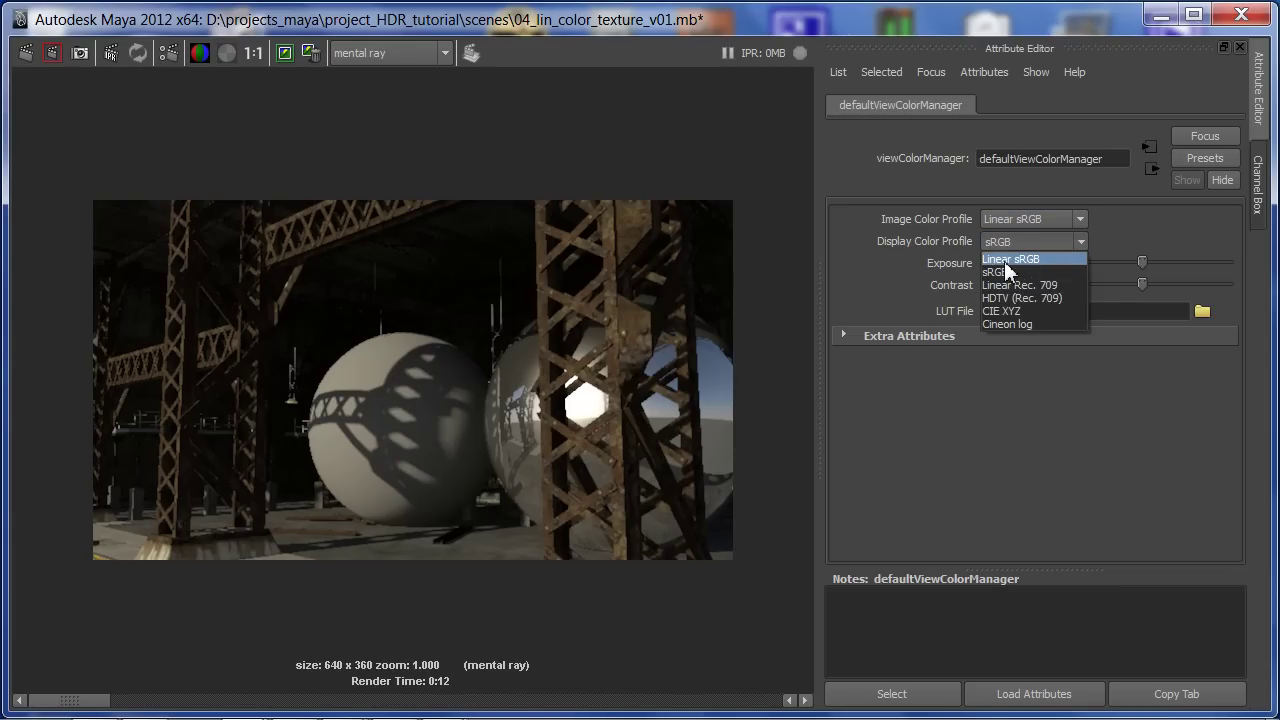
click(1004, 260)
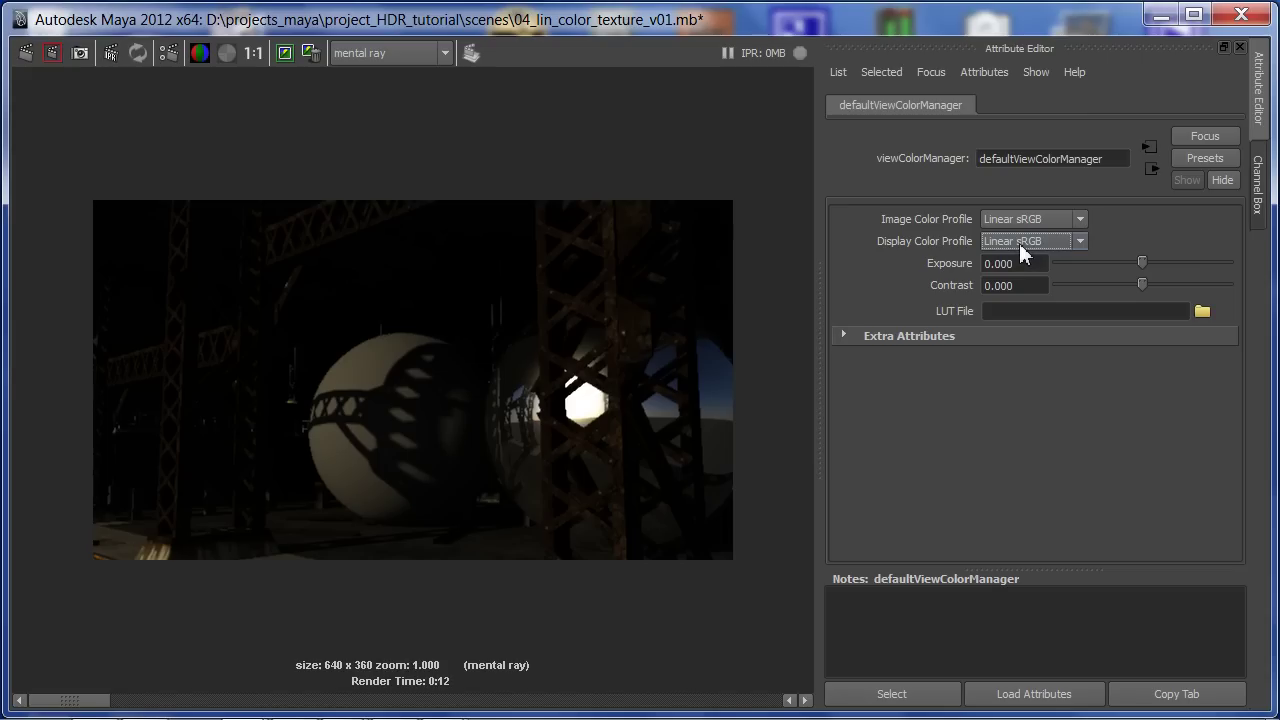
click(1019, 243)
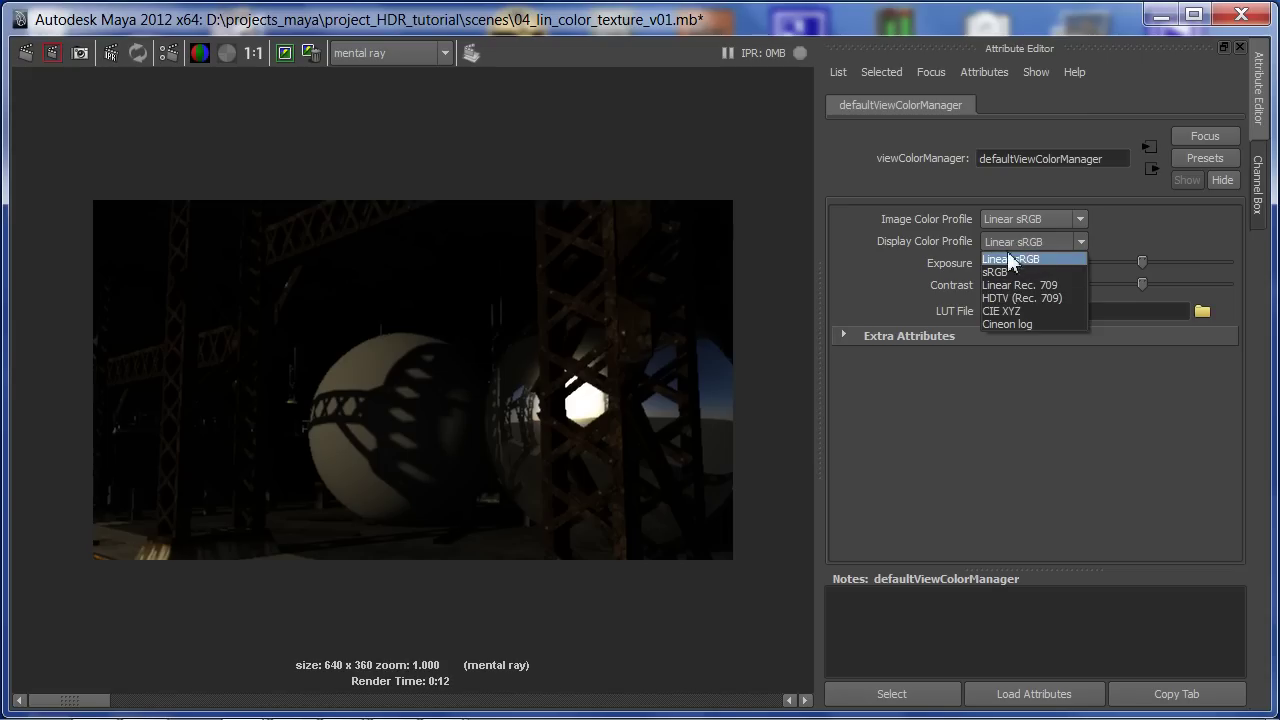
click(1013, 273)
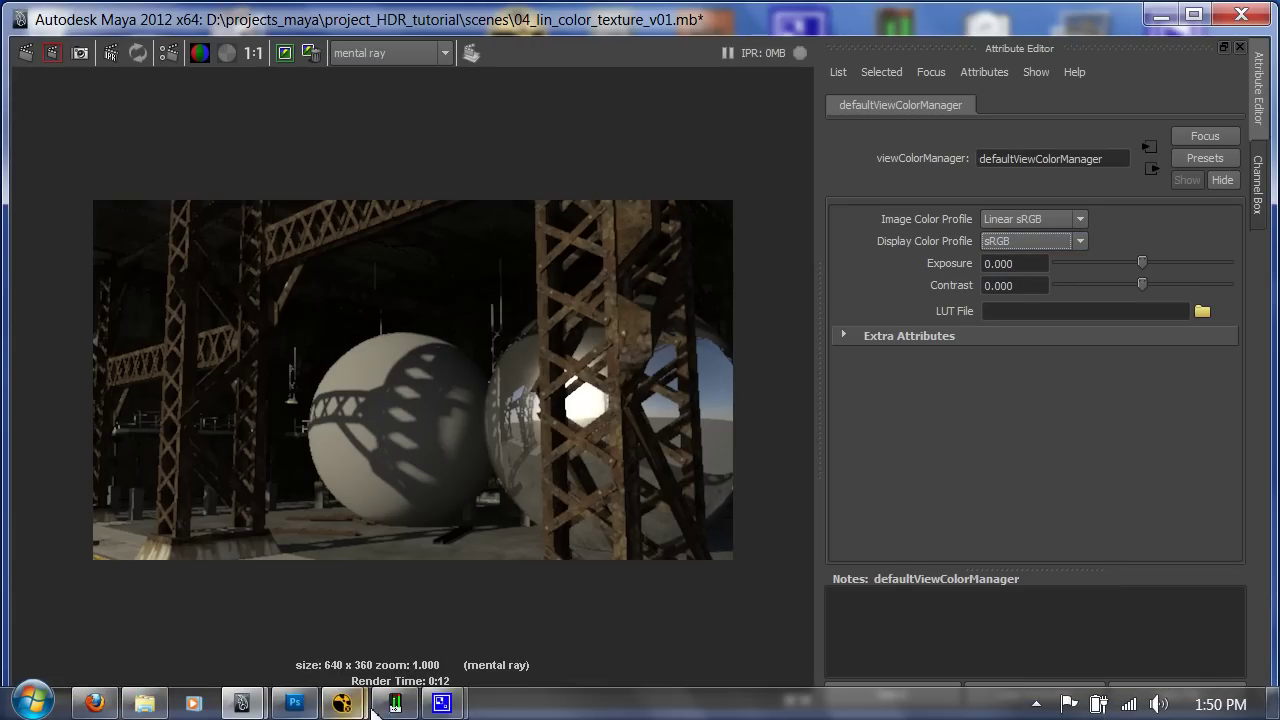
- Switch to NukeX, preview the EXR render with the viewer color process set to None, and restore it to sRGB
mouse_move(342, 703)
click(381, 634)
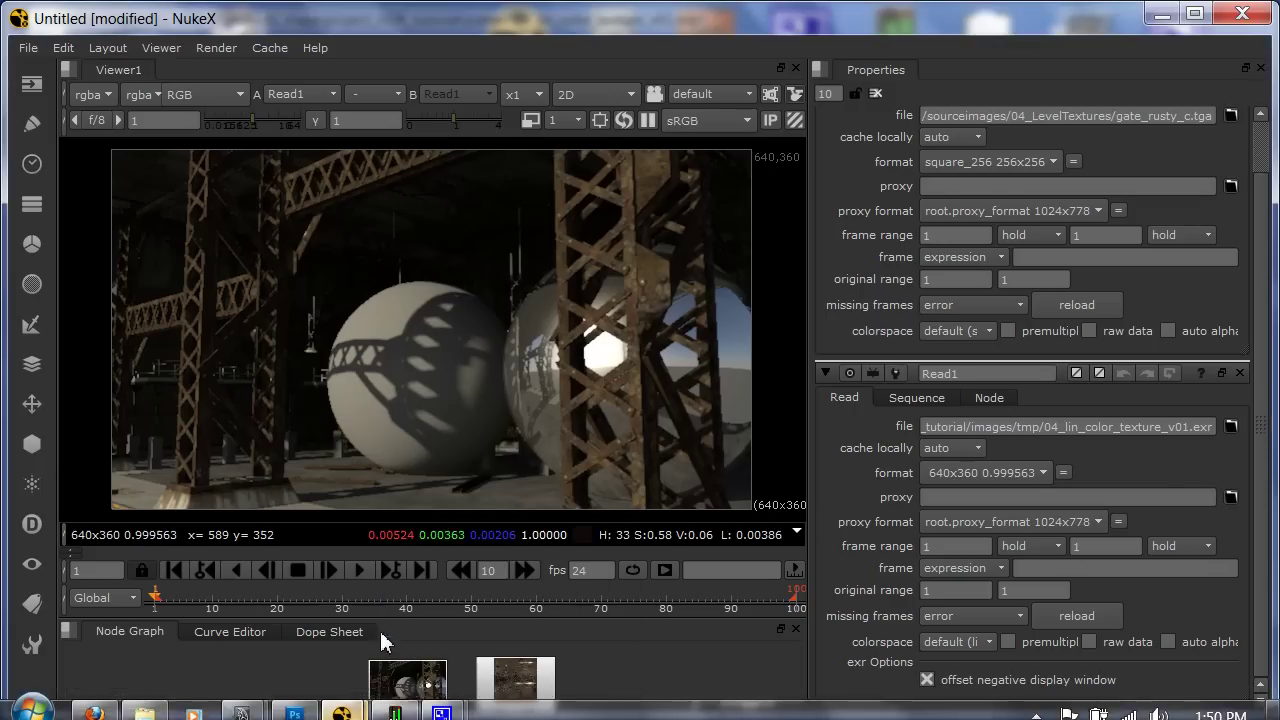
click(745, 121)
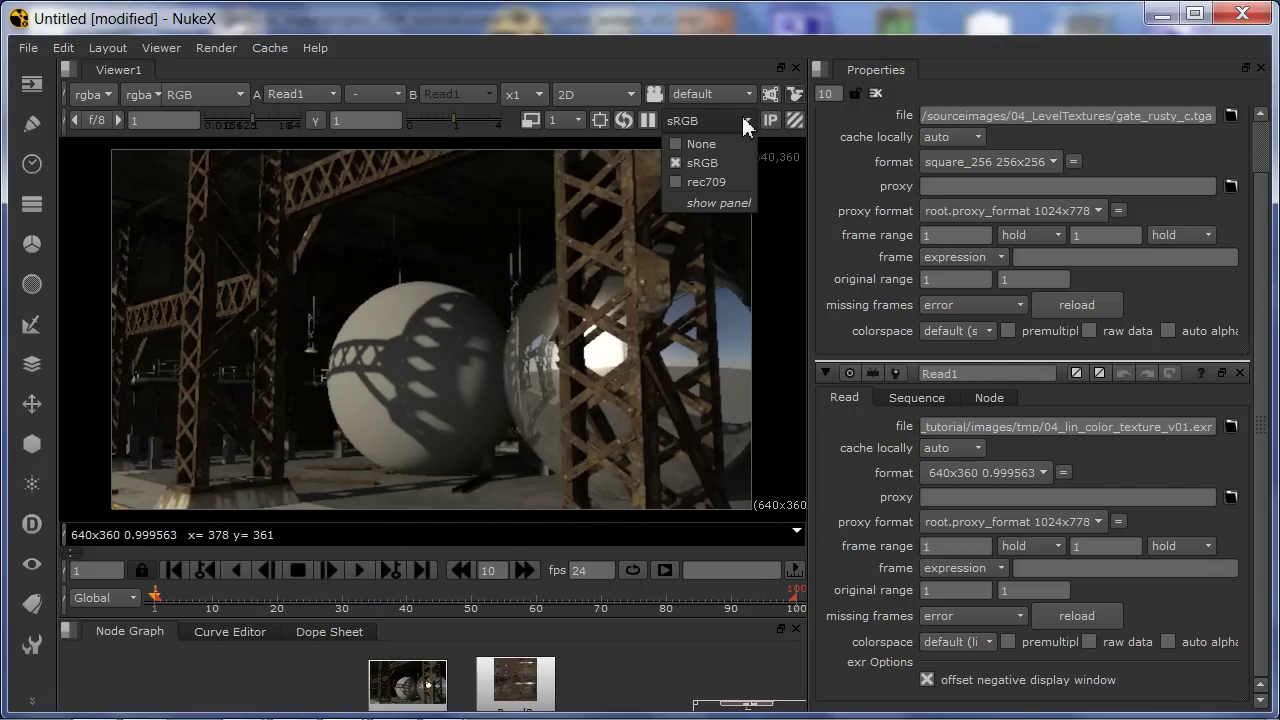
click(700, 144)
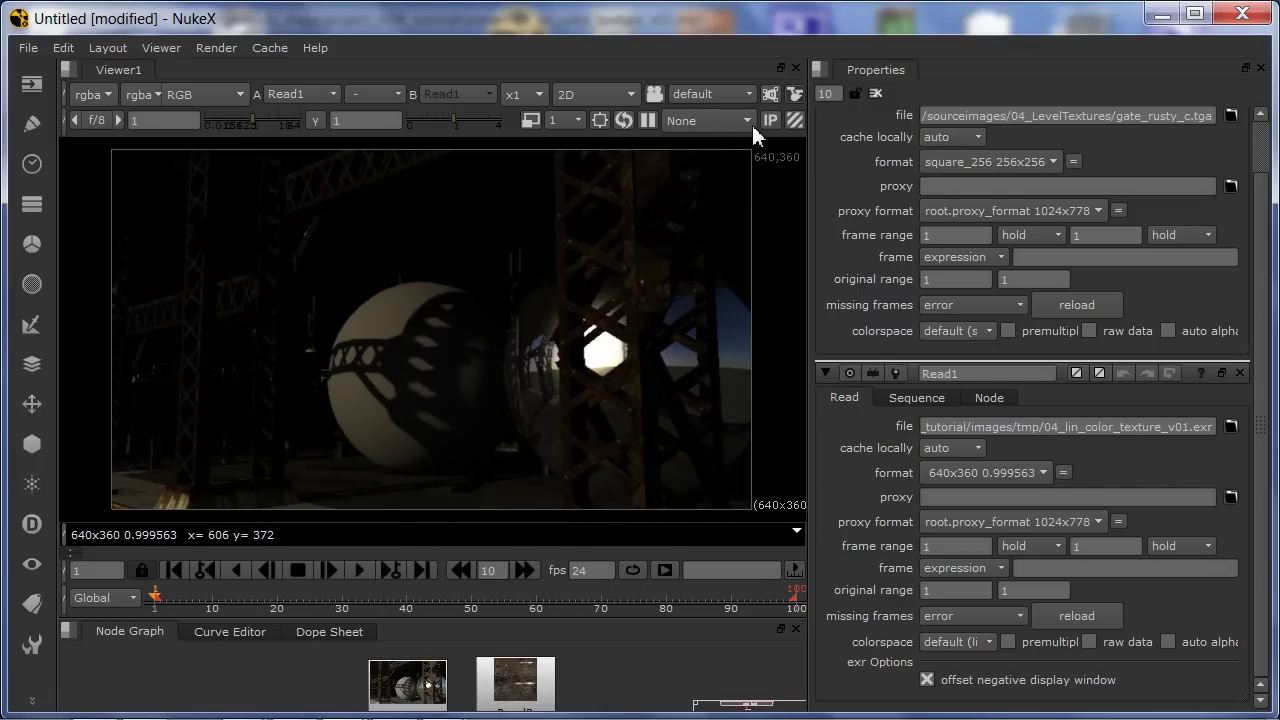
click(749, 119)
click(727, 162)
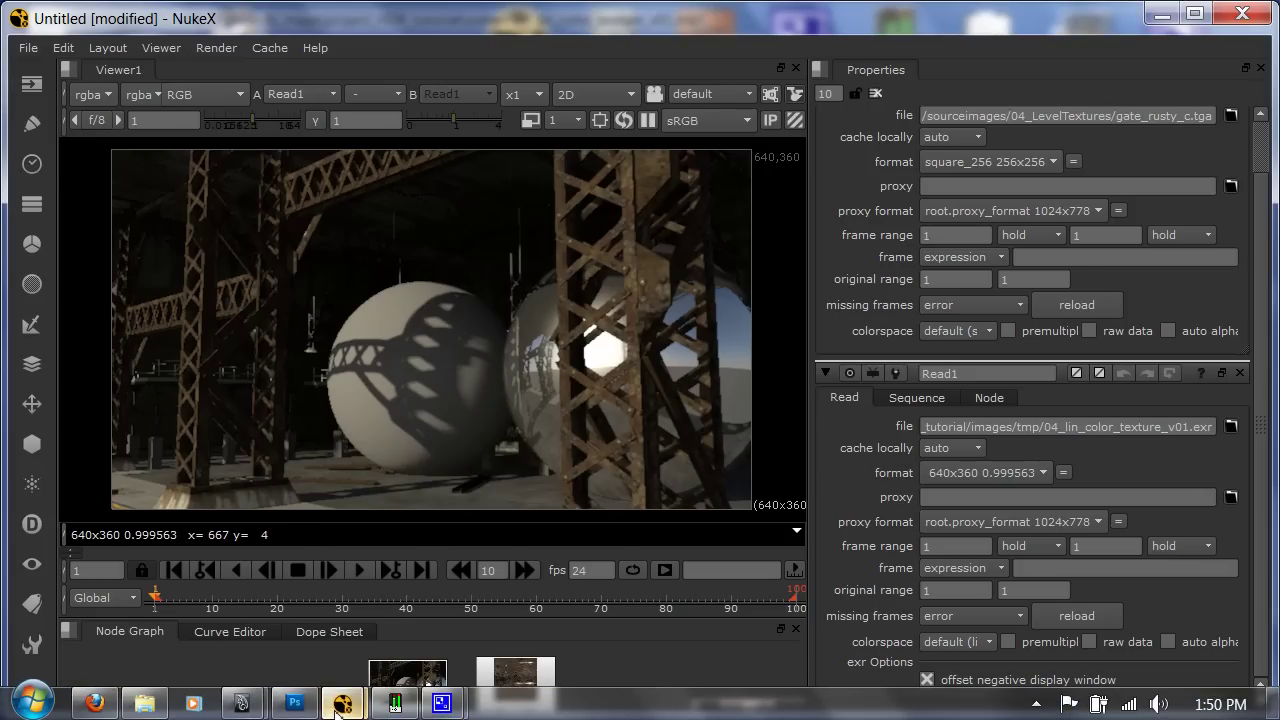
- Return to Maya and restore the multi-pane layout from the full-size render view
mouse_move(338, 706)
mouse_move(242, 703)
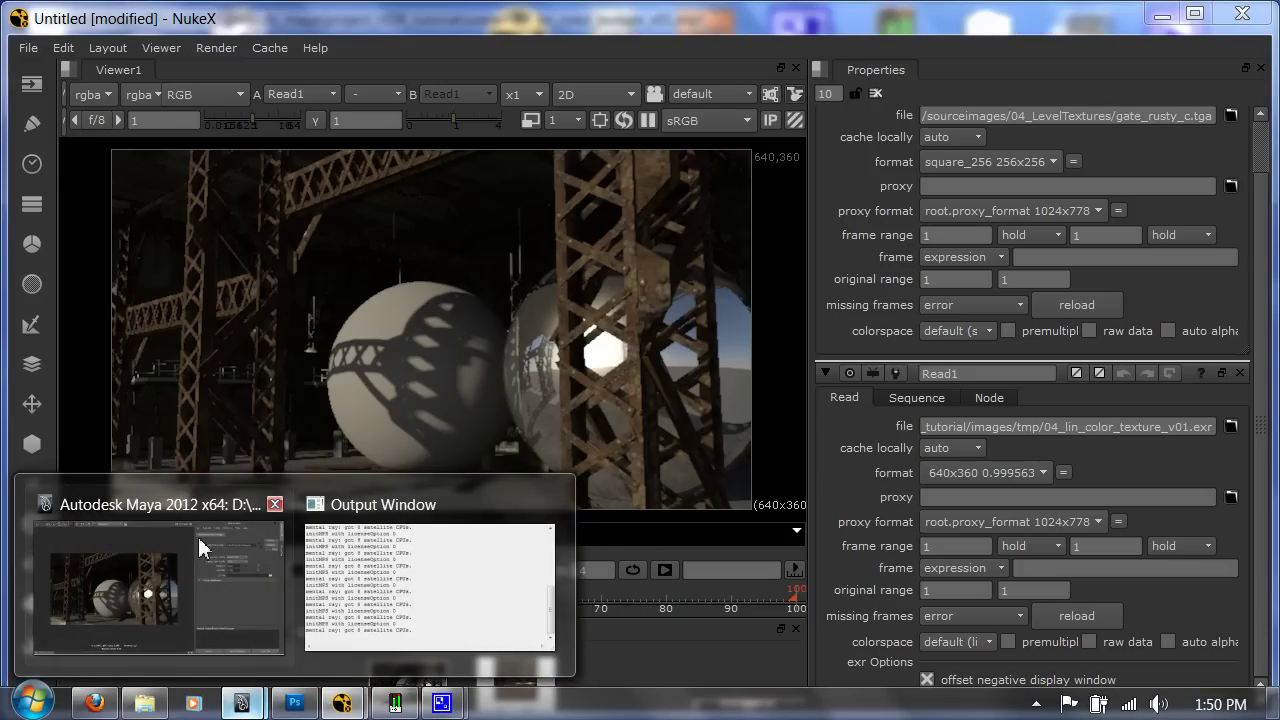
click(196, 573)
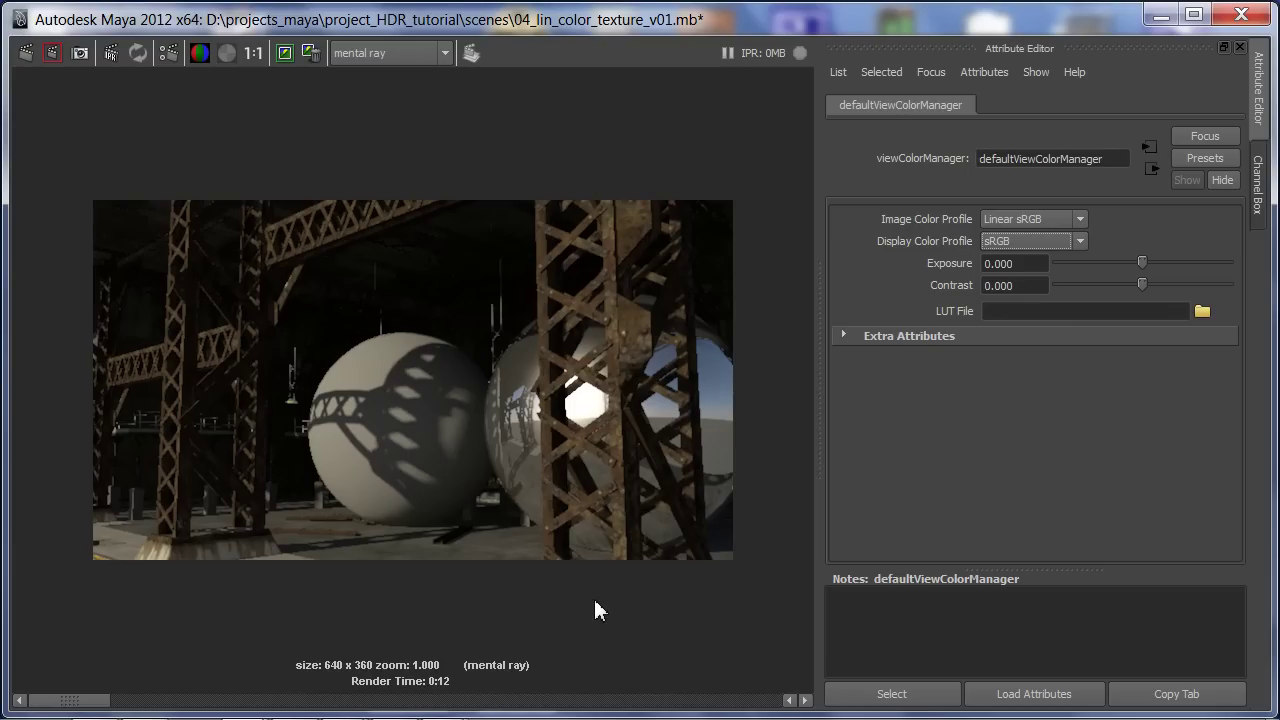
key(space)
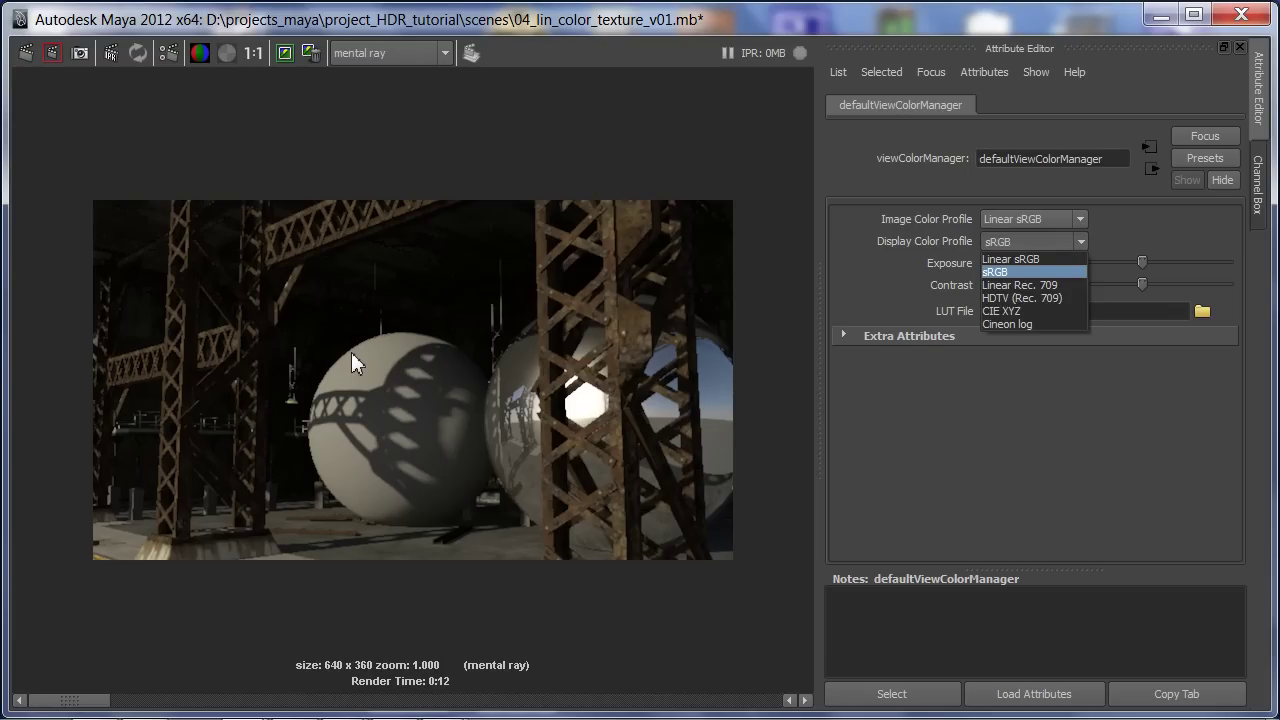
key(Escape)
key(space)
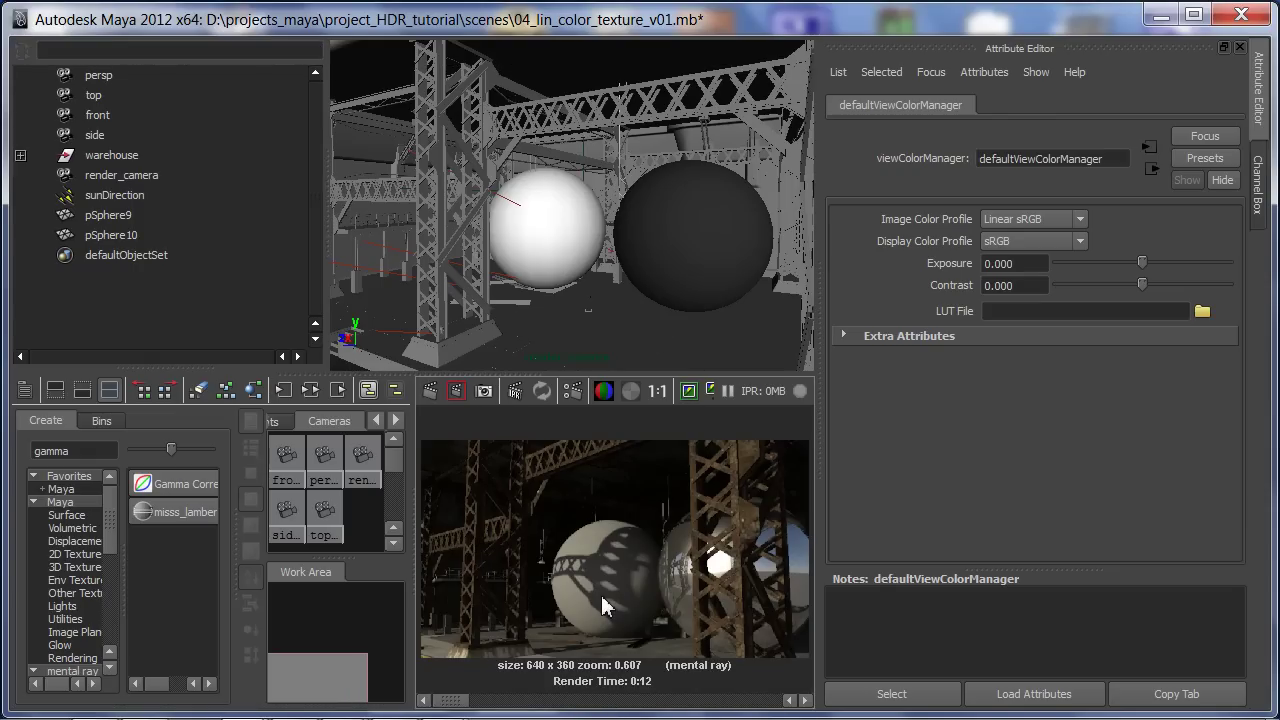